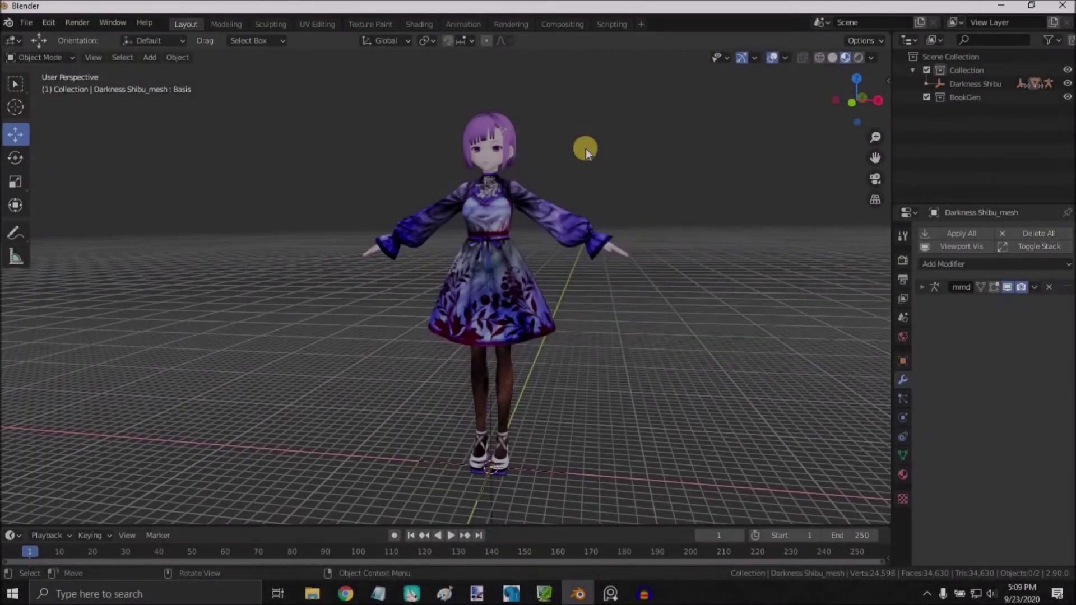
- Add a NURBS path curve and raise it about 22.3 m to the character's head
key(shift+a)
mouse_move(586, 149)
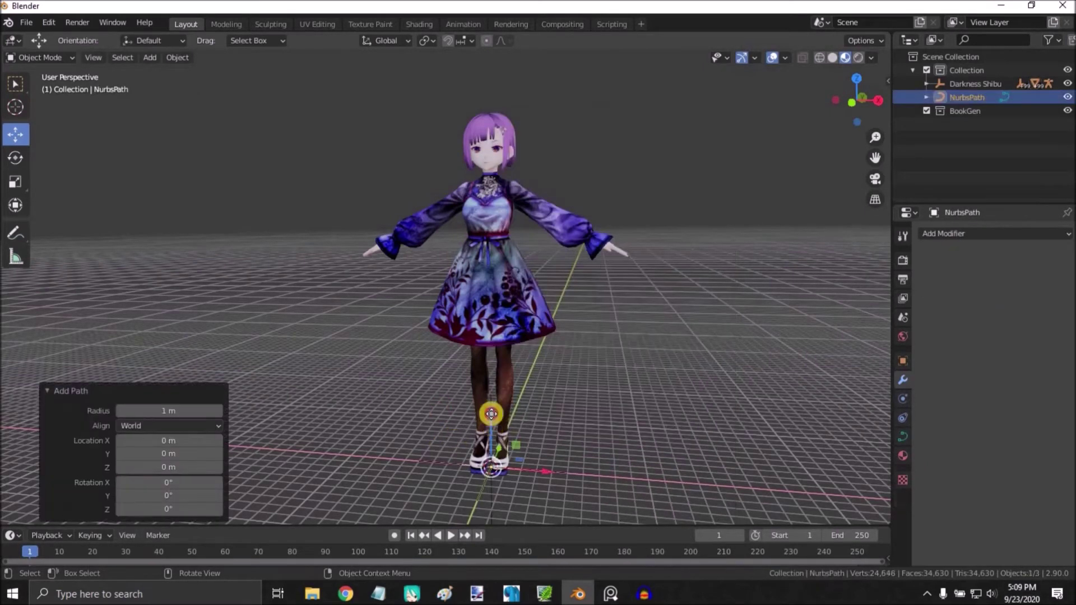
drag(491, 414, 494, 133)
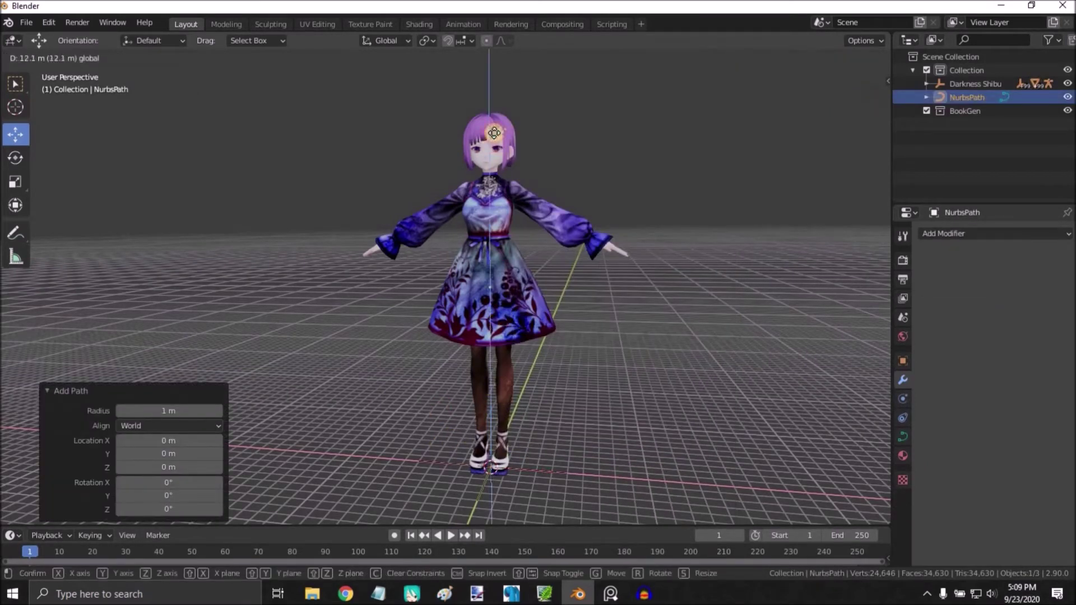
click(500, 75)
scroll(484, 281, up, 6)
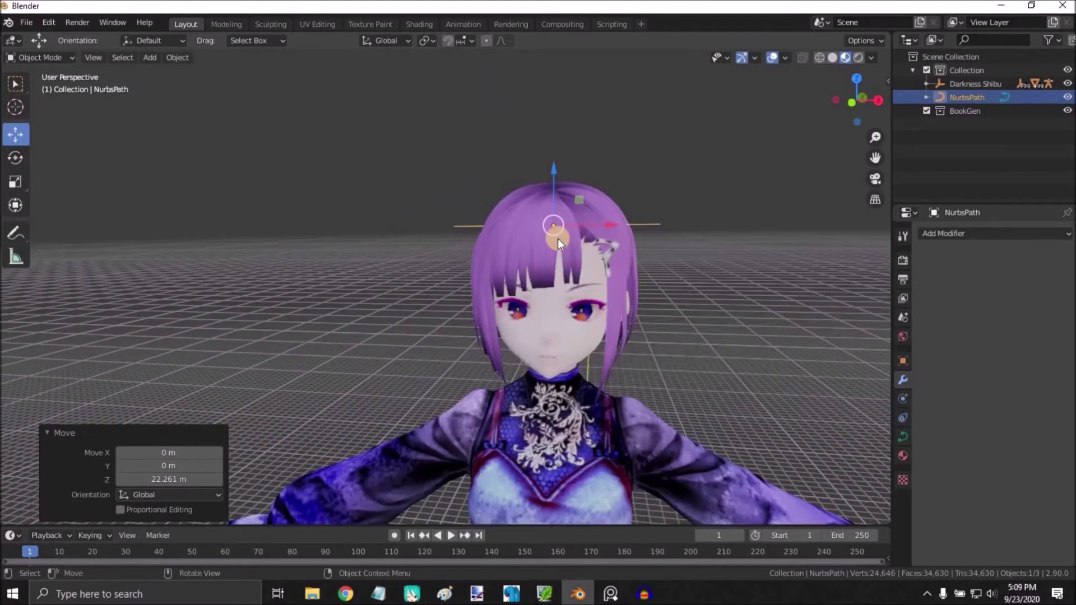
- Move the path about 1.1 m along the X axis toward the hairclip side of the head
middle_drag(557, 238, 543, 241)
key(g)
key(x)
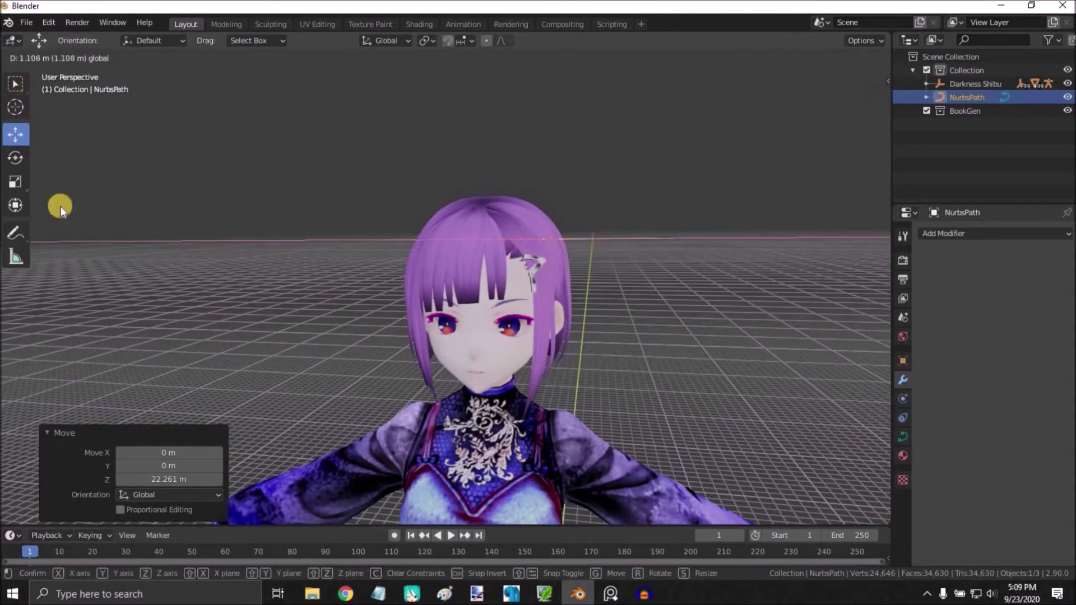
click(60, 206)
- Rotate the path about -65° around the Y axis and scale it down for an ear on the head
click(15, 157)
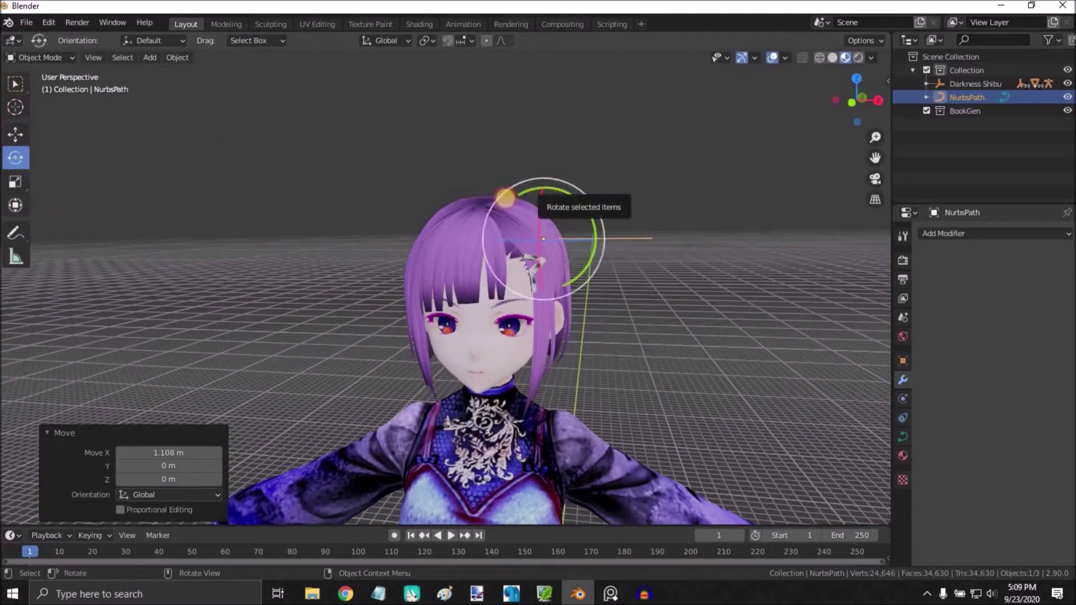
drag(555, 191, 495, 200)
drag(733, 153, 728, 155)
key(s)
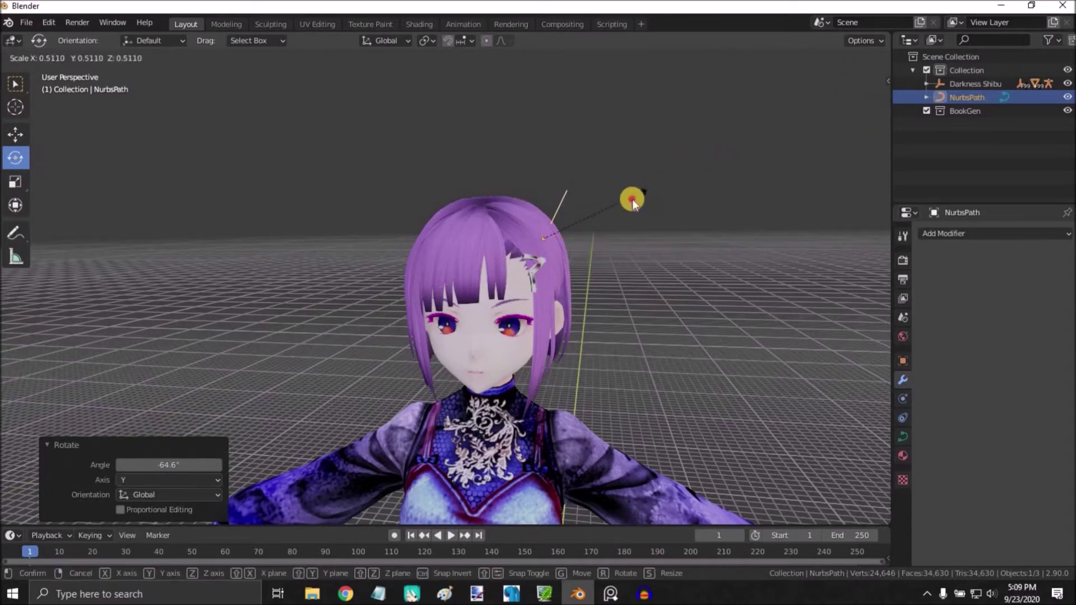
click(641, 193)
- Raise the path about 0.62 m to the top of the hair and scale it to about 0.81
drag(543, 187, 548, 151)
key(s)
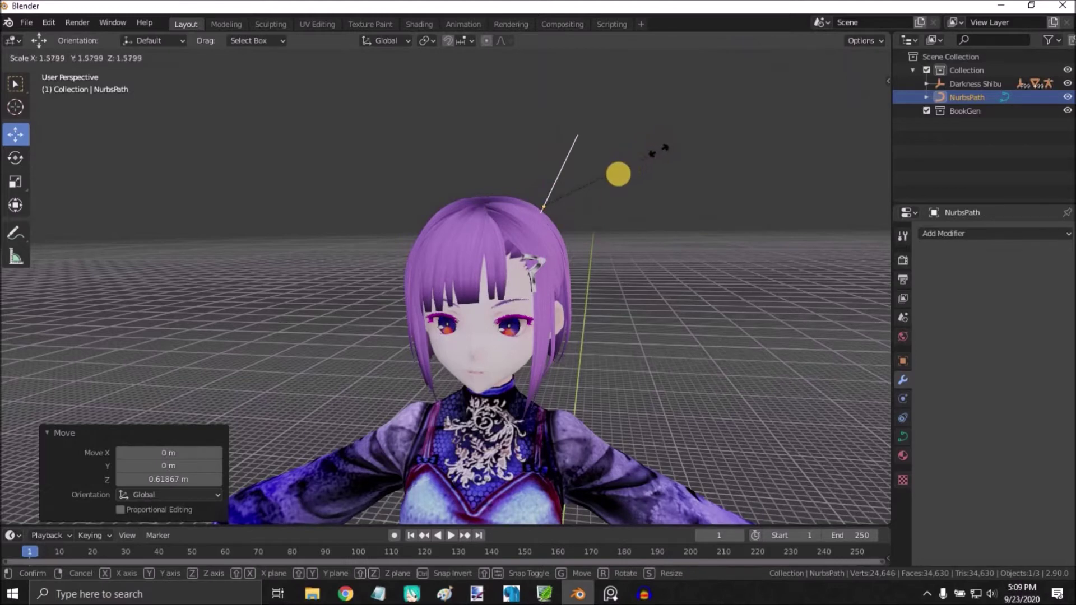
click(606, 181)
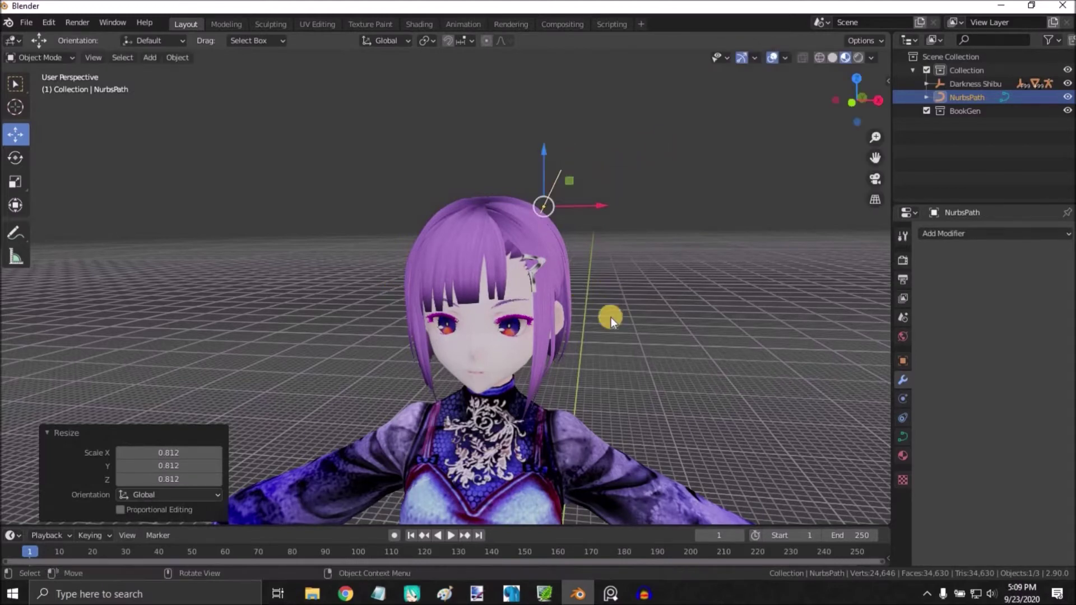
- Add a NURBS circle and raise it about 24.4 m above the character's head
scroll(611, 317, down, 6)
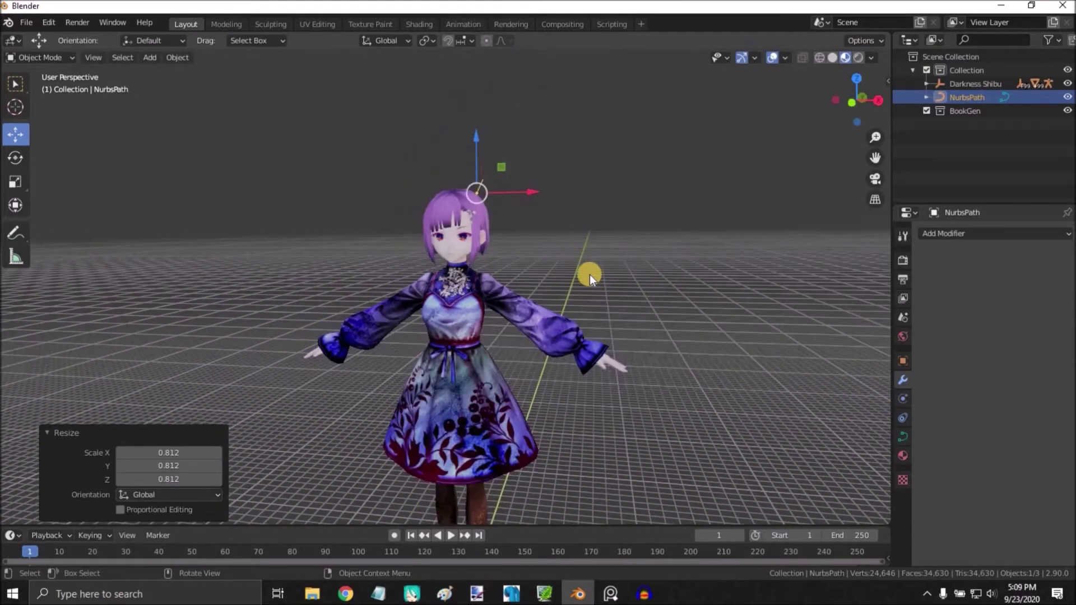
shift+middle_drag(589, 275, 650, 185)
click(599, 211)
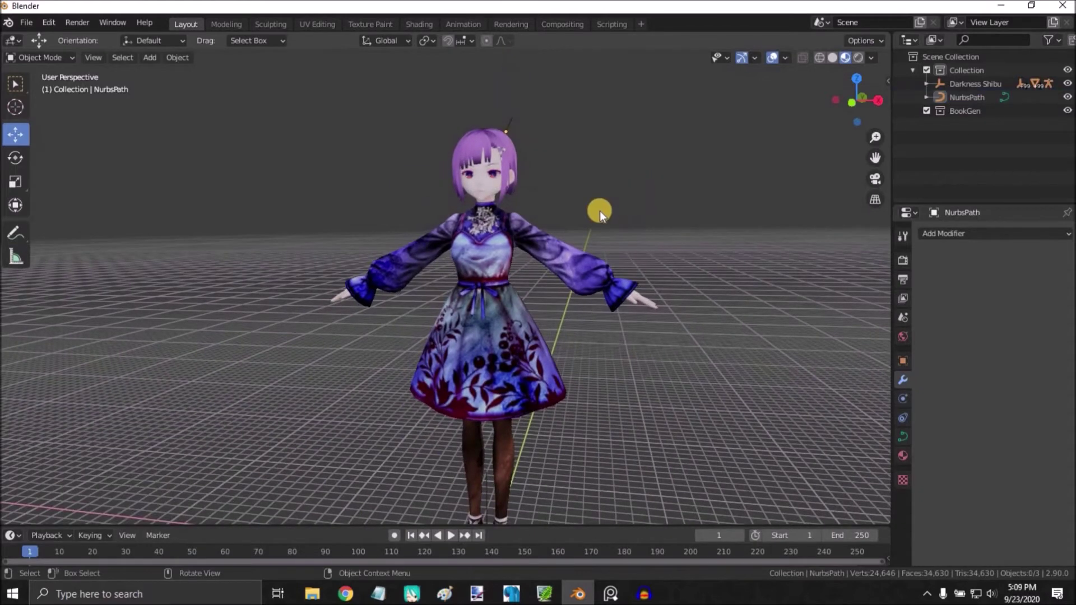
key(shift+a)
mouse_move(599, 211)
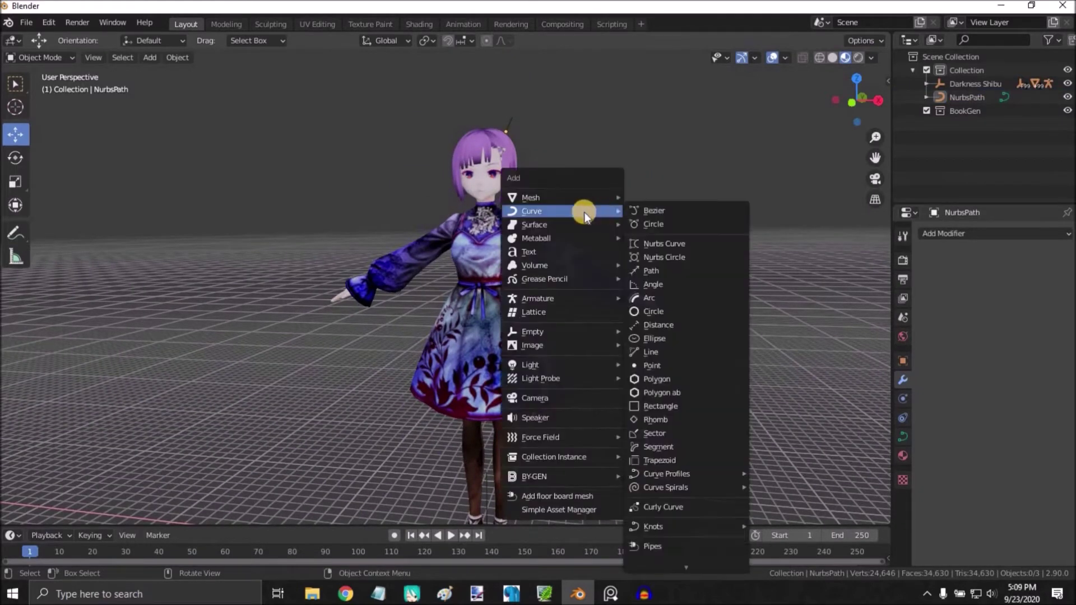
click(661, 257)
scroll(462, 382, down, 3)
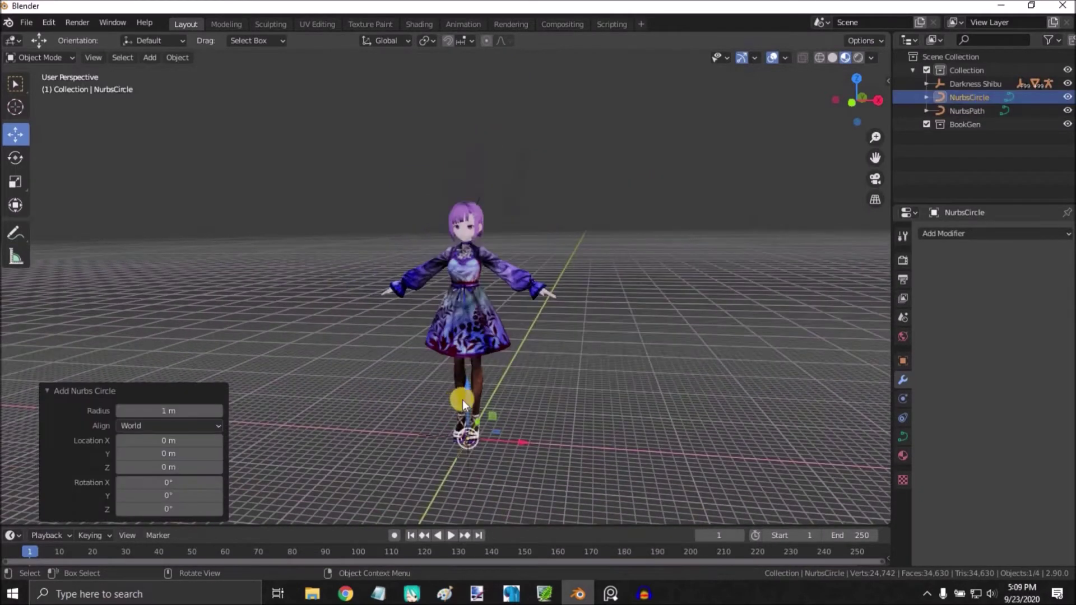
key(g)
key(z)
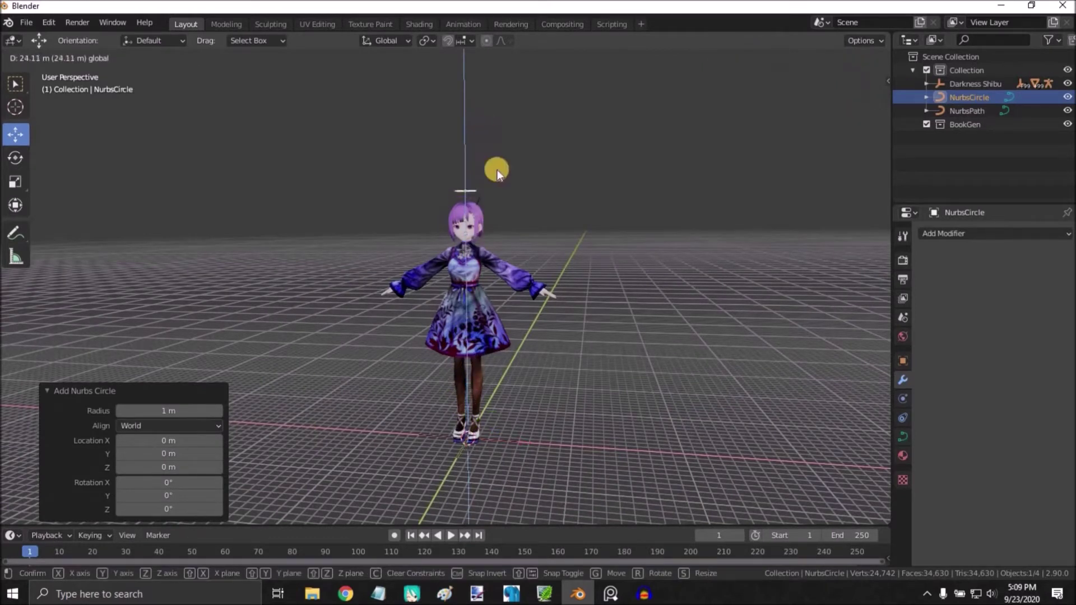
click(497, 171)
- Move the circle along the X axis clear of the head, and lower it about 1.87 m
key(g)
key(x)
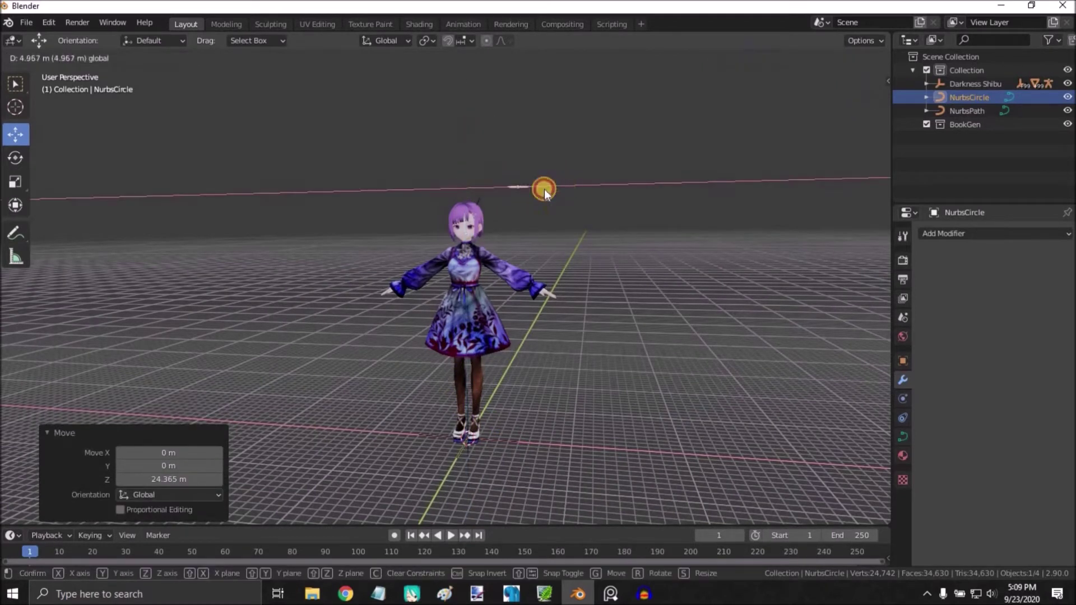
drag(544, 190, 533, 190)
drag(507, 131, 509, 152)
- Assign the NURBS circle as the bevel object of the path on the head
scroll(531, 216, up, 5)
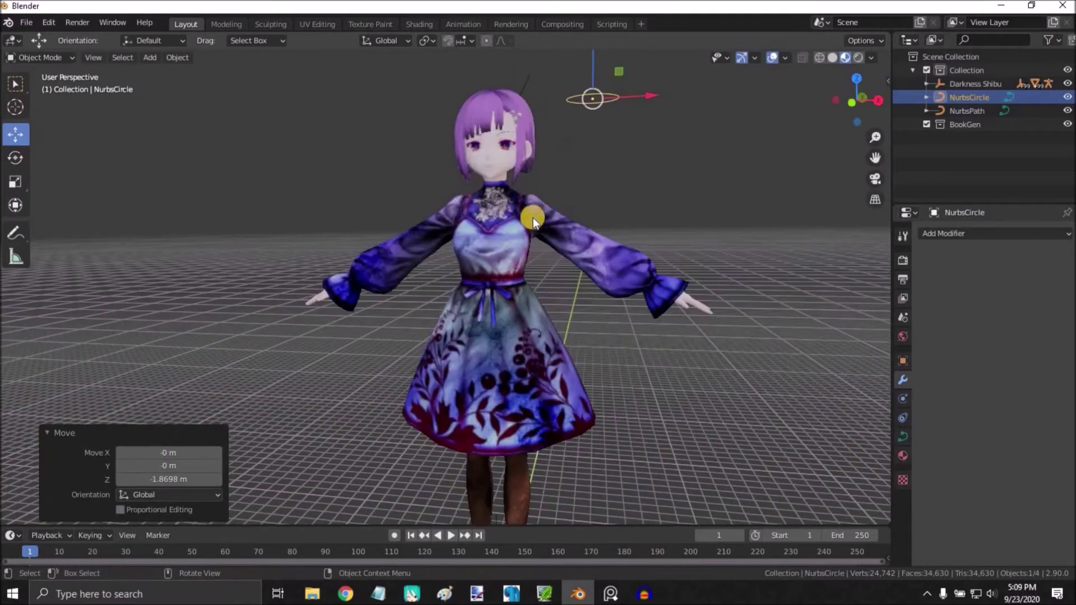
scroll(533, 218, up, 4)
scroll(570, 197, down, 1)
shift+middle_drag(569, 197, 463, 367)
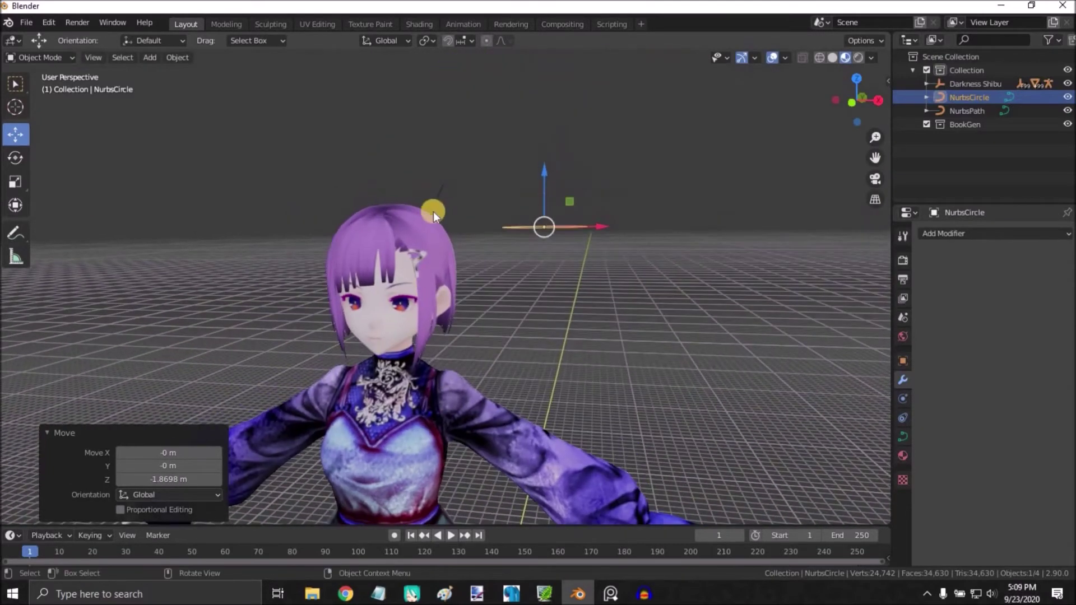
click(436, 193)
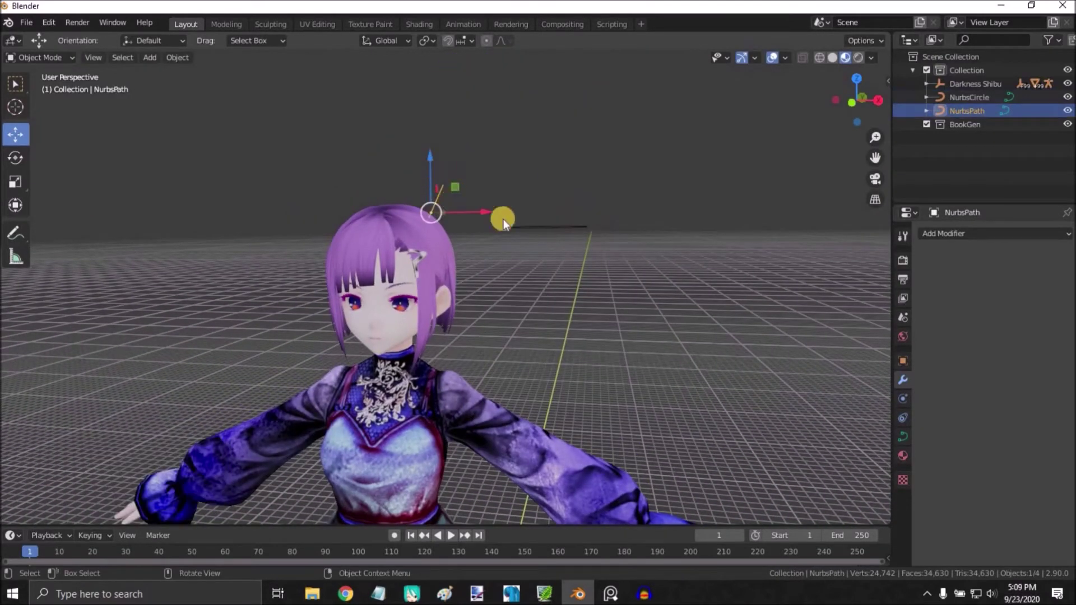
click(902, 437)
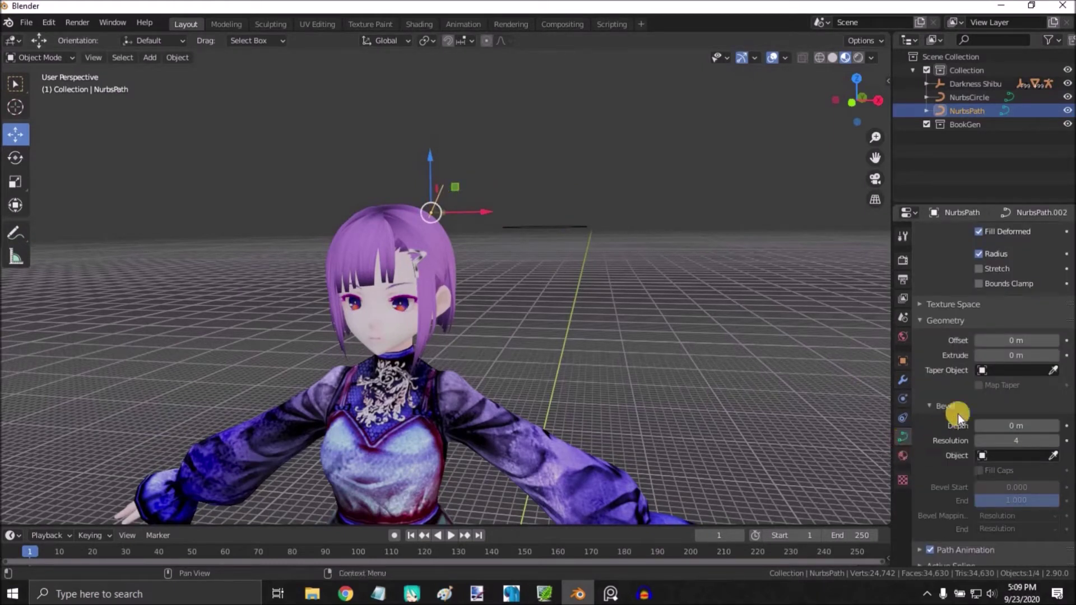
scroll(941, 336, up, 3)
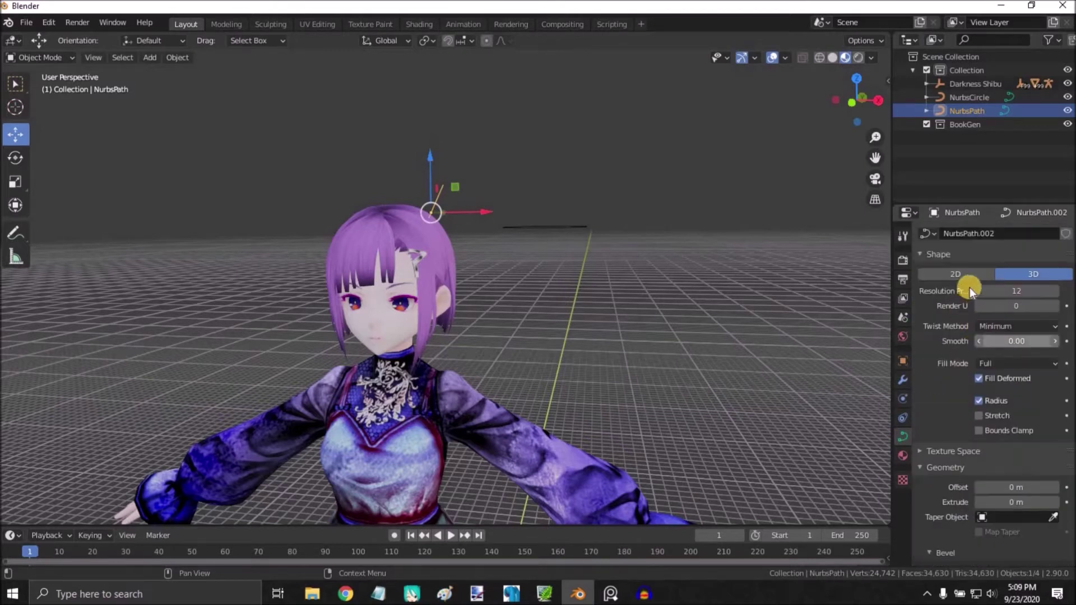
scroll(952, 391, down, 3)
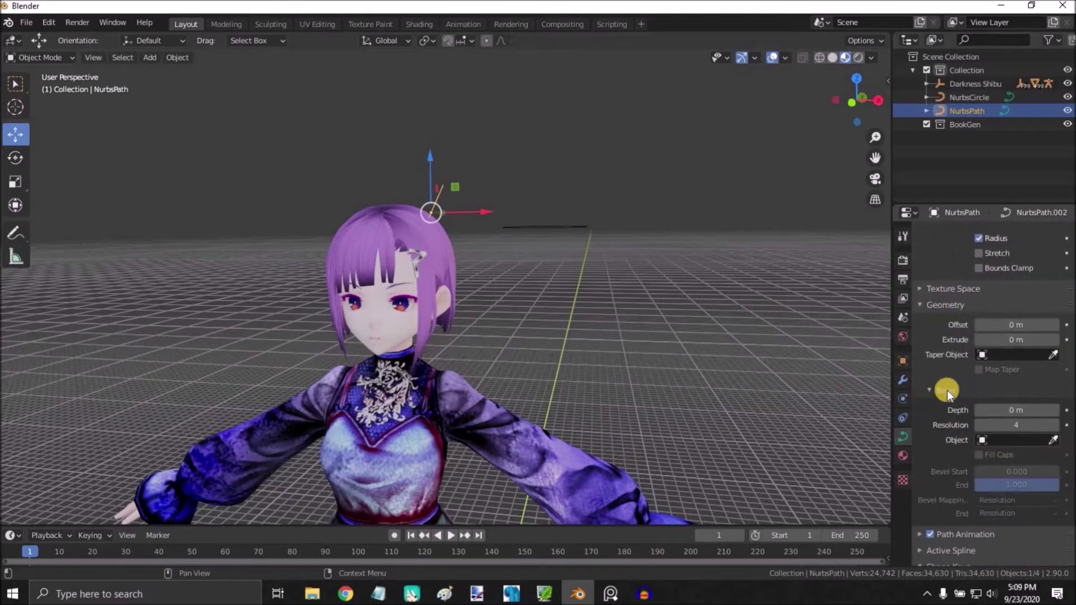
click(1052, 439)
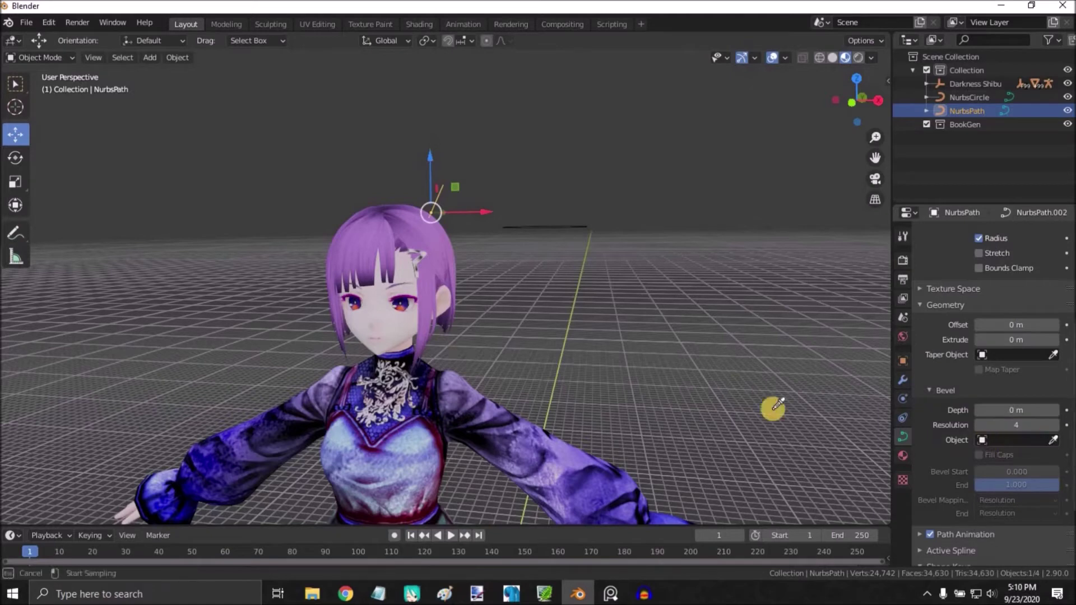
click(551, 223)
- Enter edit mode on the path and shrink the radius of its tip control point by a factor of about 0.12
middle_drag(560, 273, 546, 357)
scroll(564, 280, up, 2)
scroll(546, 358, up, 2)
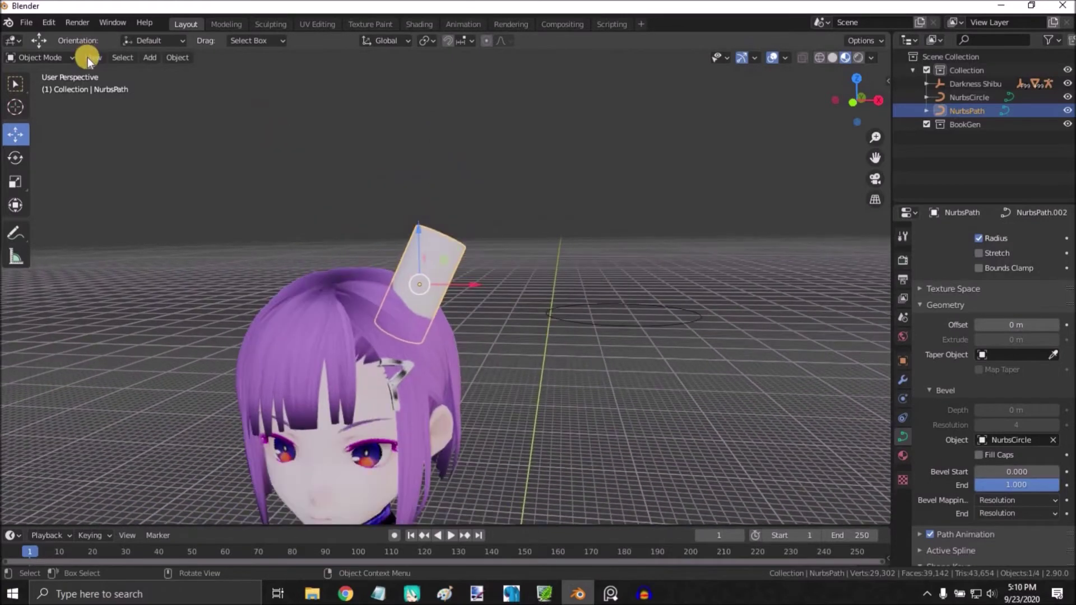
click(56, 56)
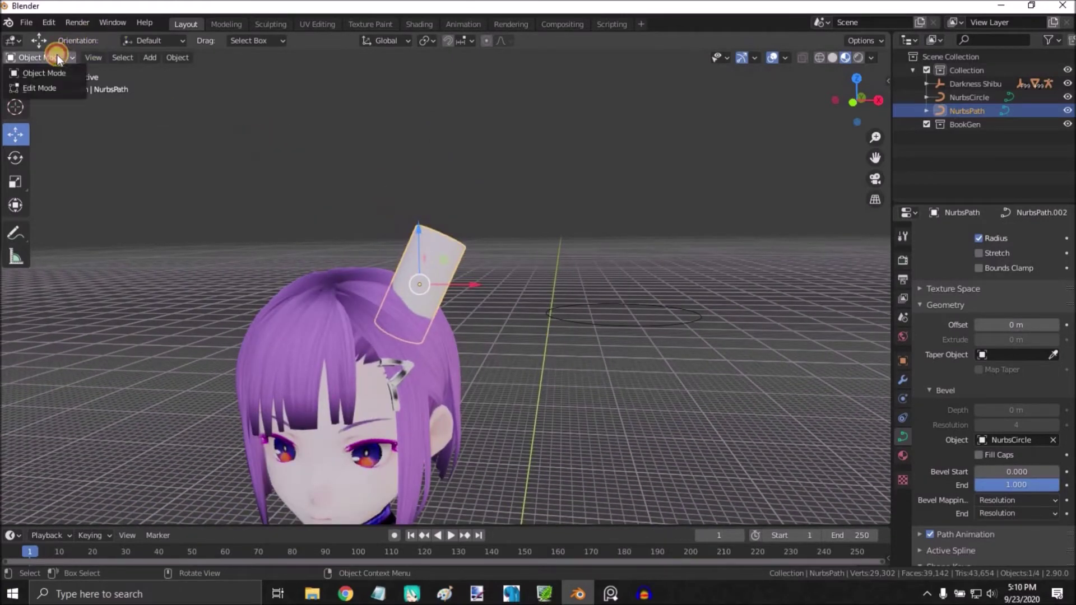
click(39, 88)
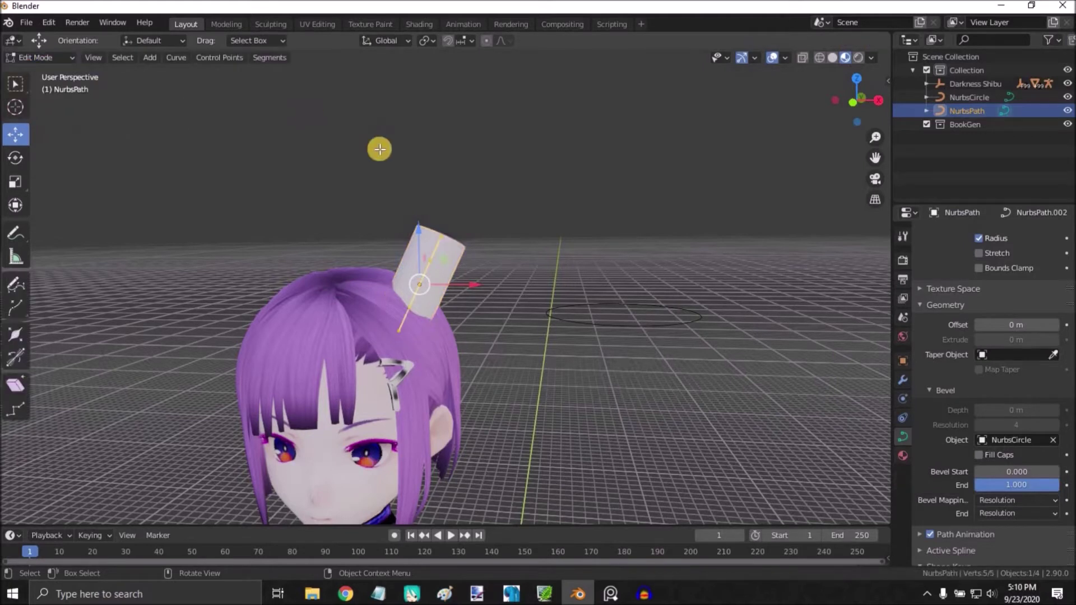
click(455, 238)
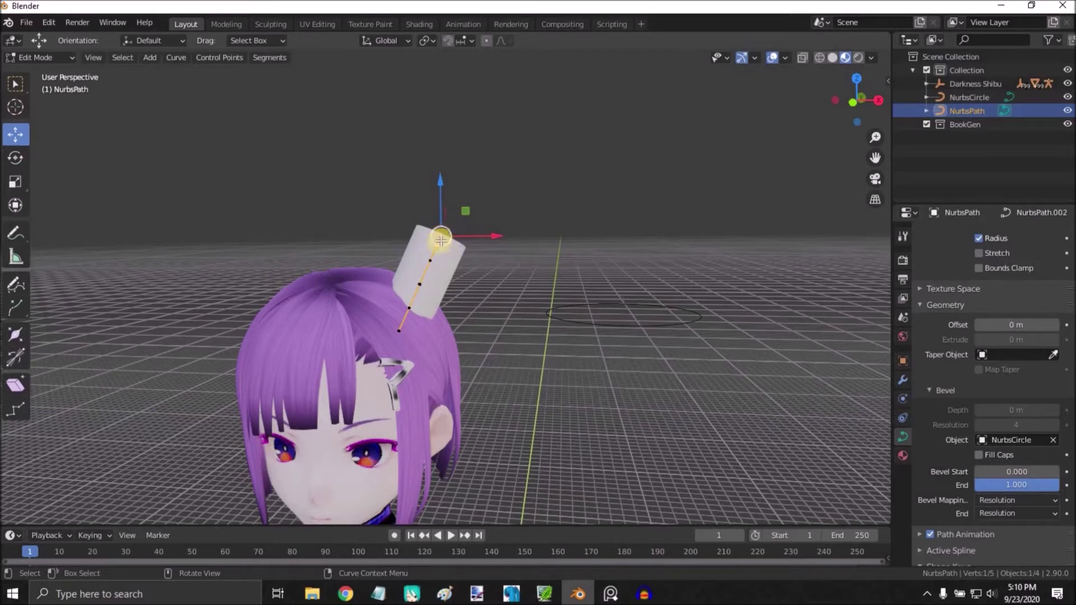
key(alt+s)
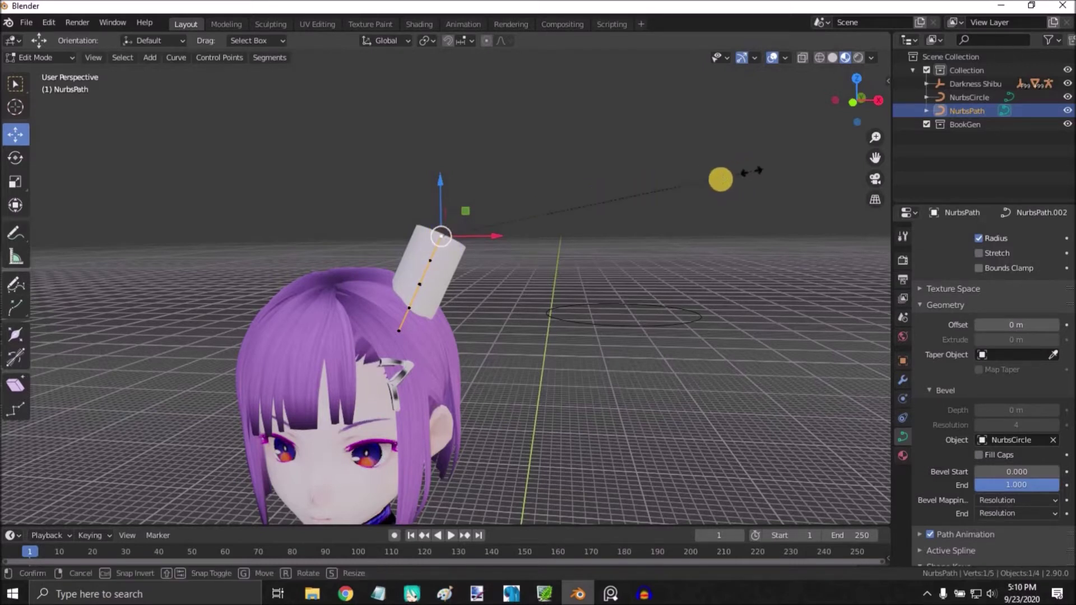
click(477, 236)
- Fine-tune the tip control point's radius so the ear tapers to a sharp point
key(alt+s)
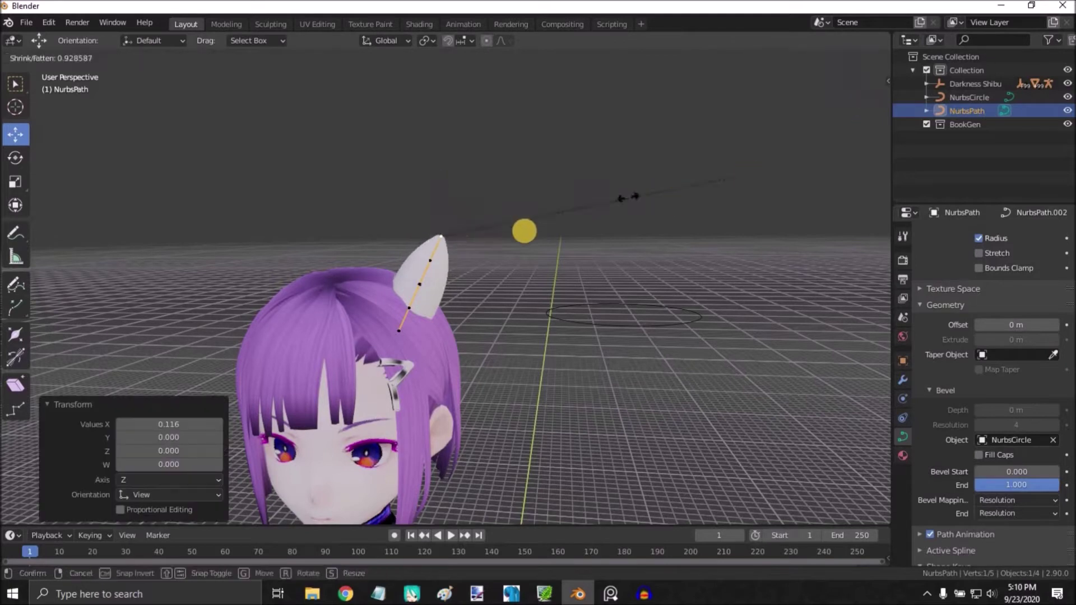
click(560, 222)
key(alt+s)
click(553, 227)
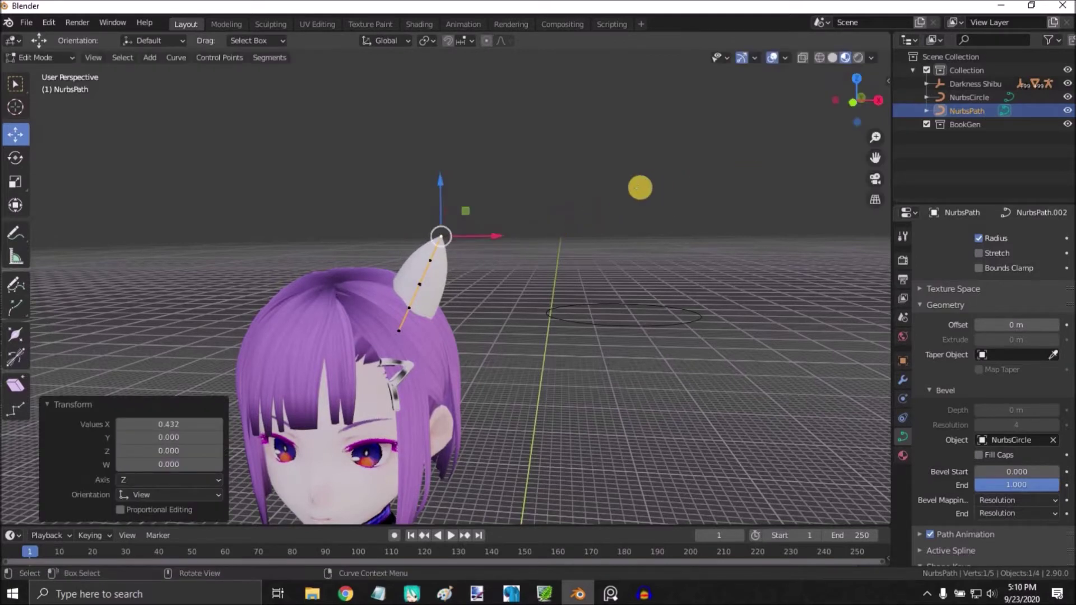
key(alt+s)
click(410, 314)
- Fatten the ear's lower part, scaling the second-lowest control point's radius by about 1.53 and widening the base point
click(431, 307)
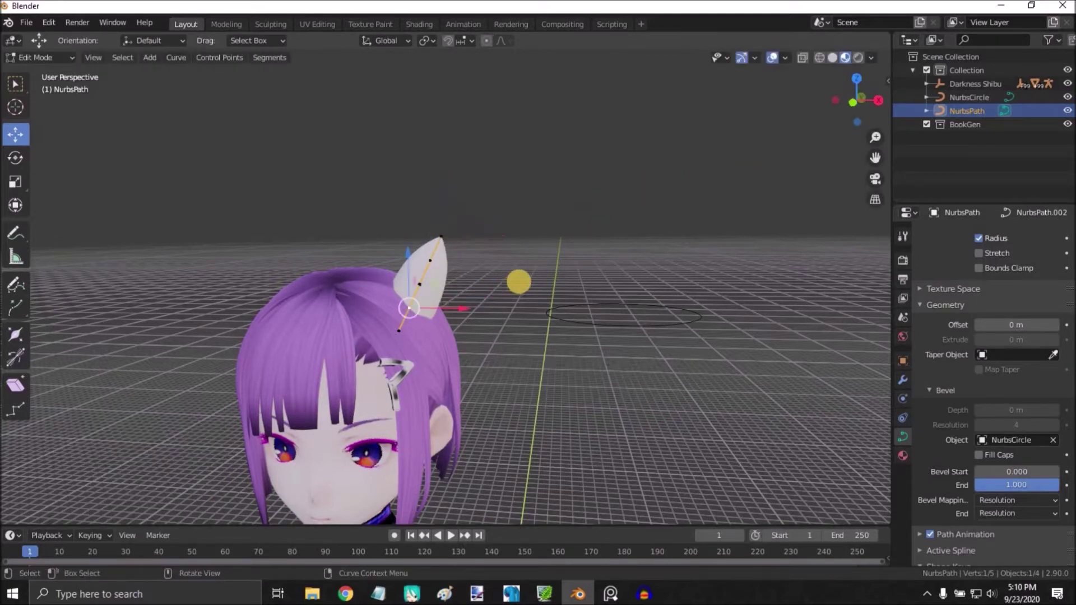
key(alt+s)
click(565, 281)
click(391, 328)
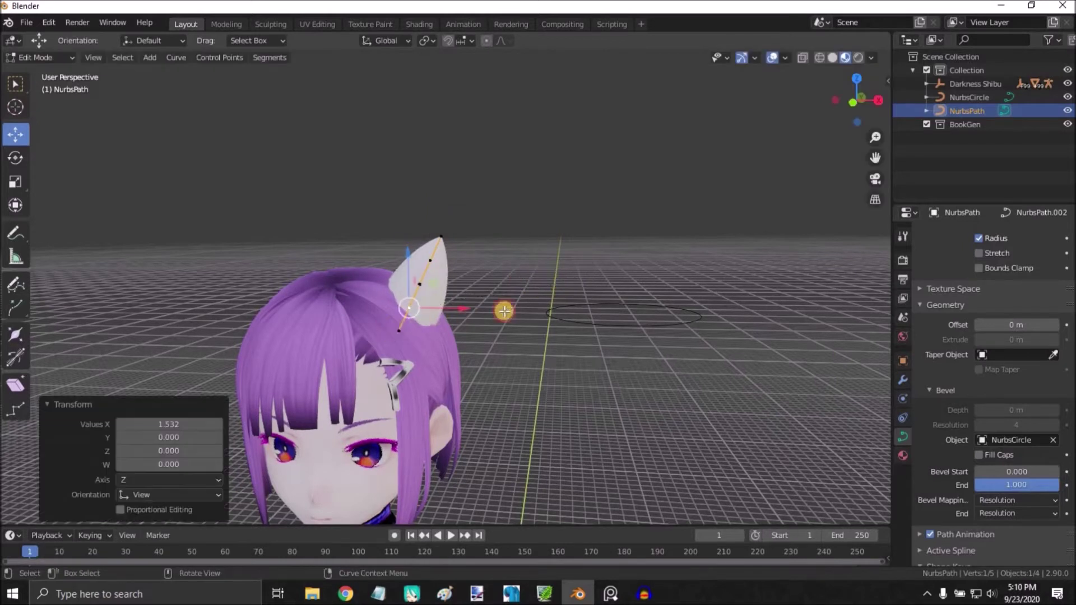
key(alt+s)
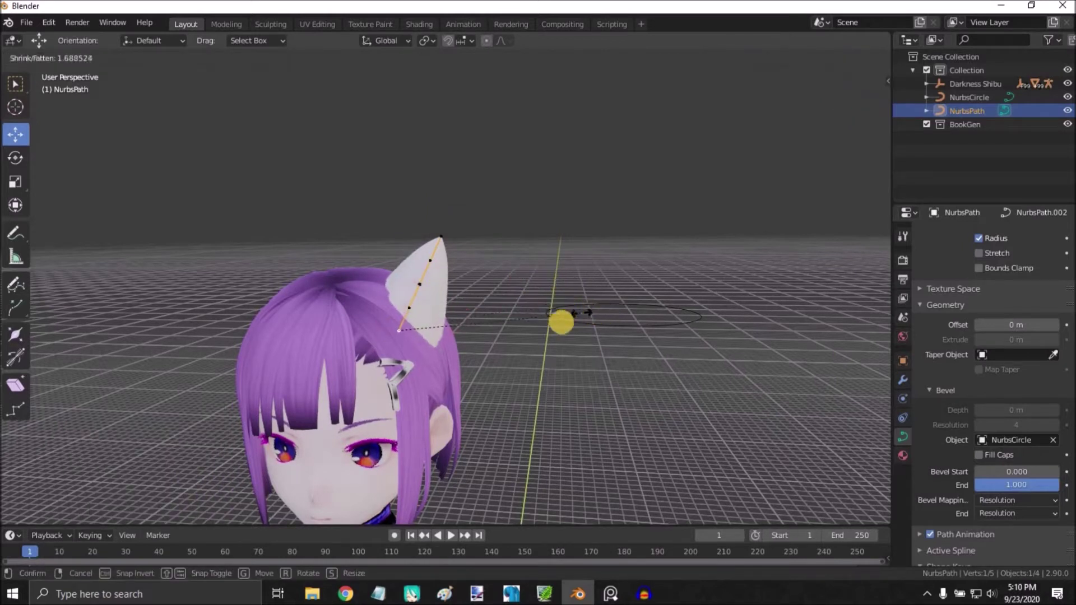
click(444, 282)
- Adjust the radii of the control point below the tip and the middle control point to refine the ear's taper
click(430, 260)
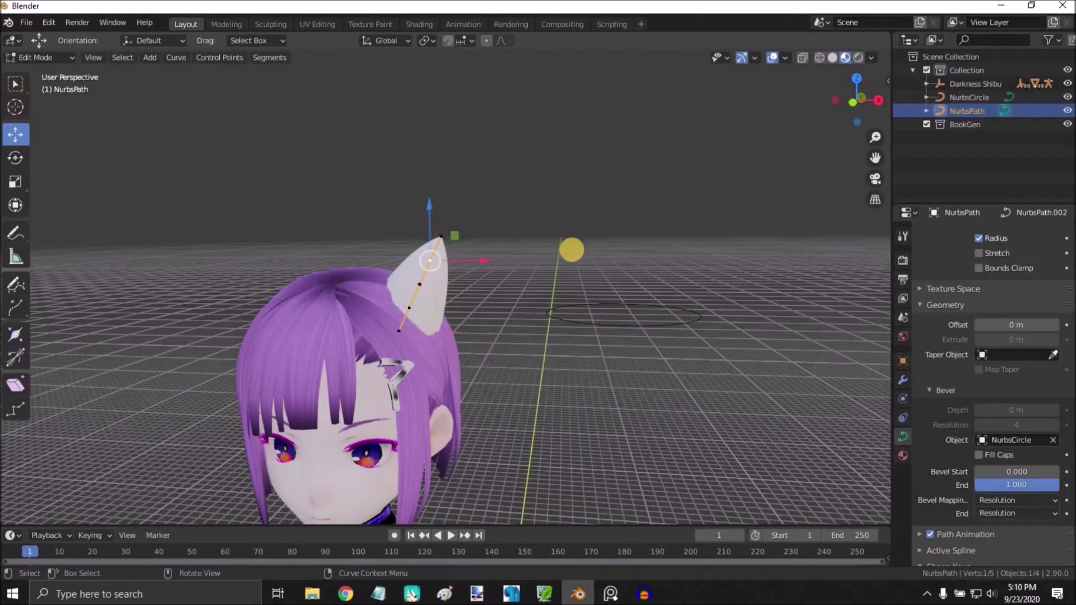
key(s)
click(524, 270)
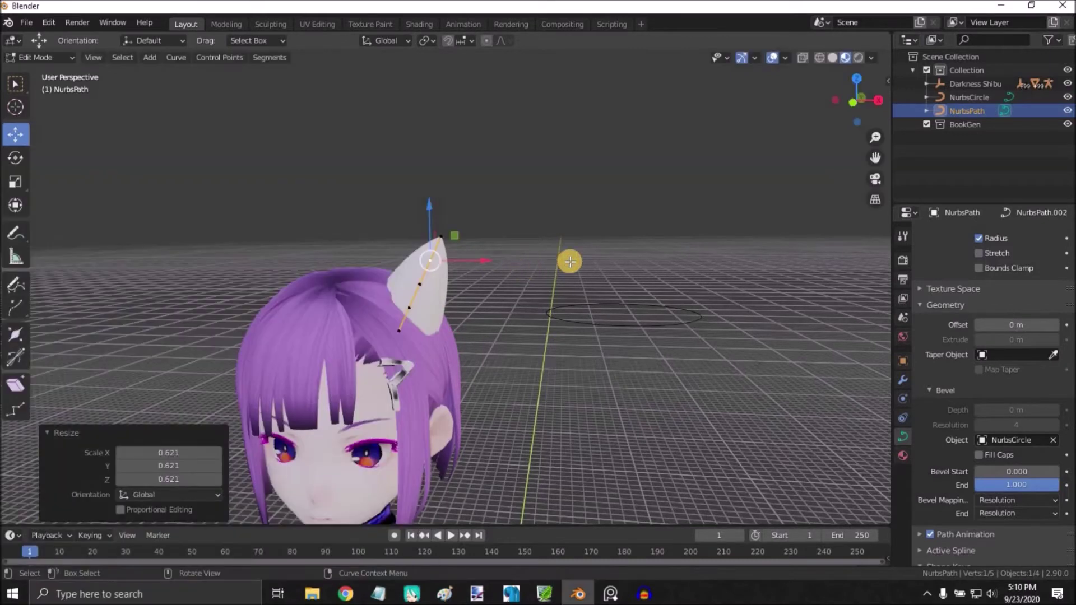
key(alt+s)
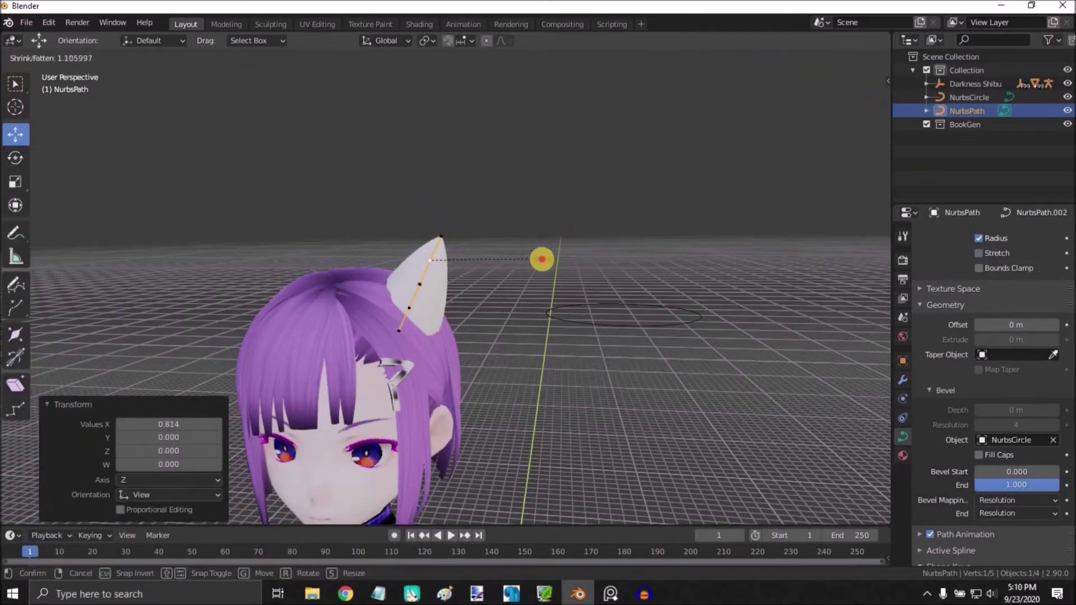
click(539, 259)
middle_drag(437, 275, 442, 271)
click(441, 275)
key(alt+s)
click(546, 257)
- Move the ear's tip control point slightly outward, by about 0.09 m in X
middle_drag(545, 256, 530, 271)
click(480, 212)
key(g)
drag(479, 212, 489, 214)
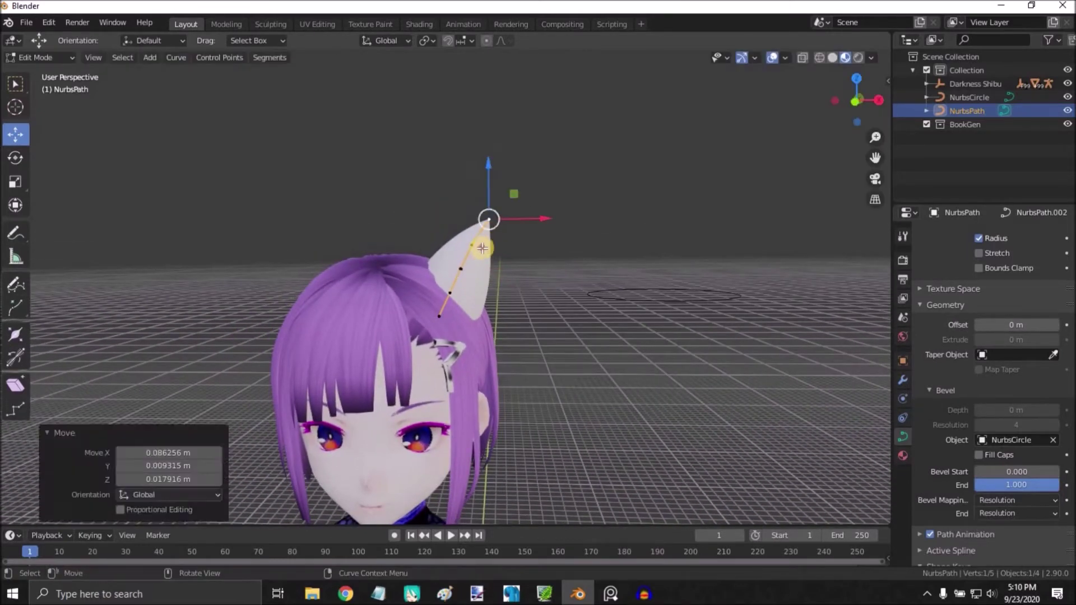
- Leave Edit Mode on the ear path and enter Edit Mode on the NURBS circle, selecting its outer +X control point
click(480, 247)
click(81, 67)
click(48, 61)
click(48, 71)
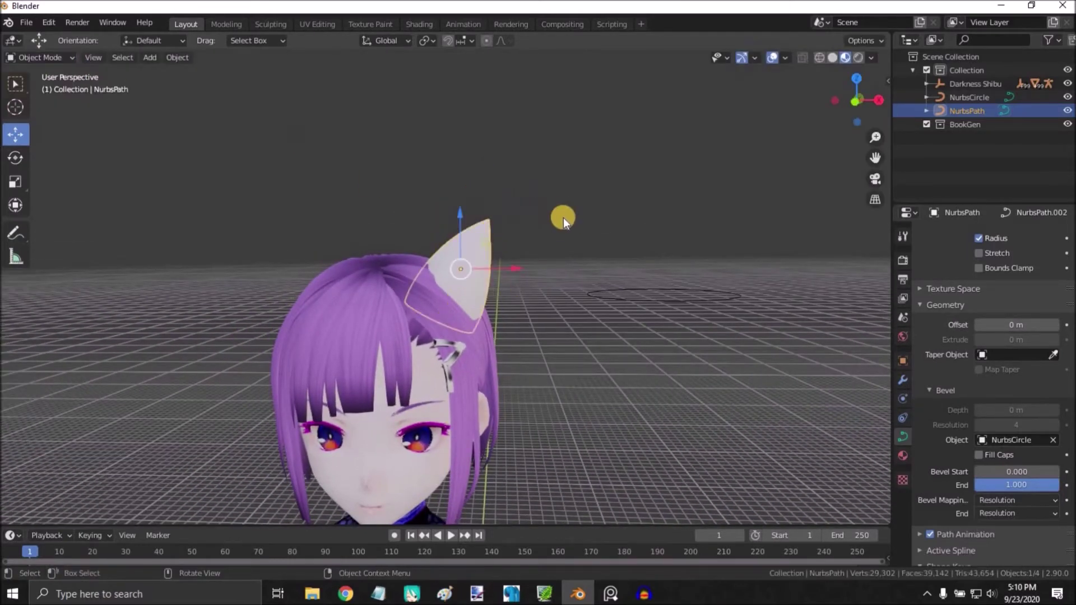
middle_drag(563, 218, 585, 295)
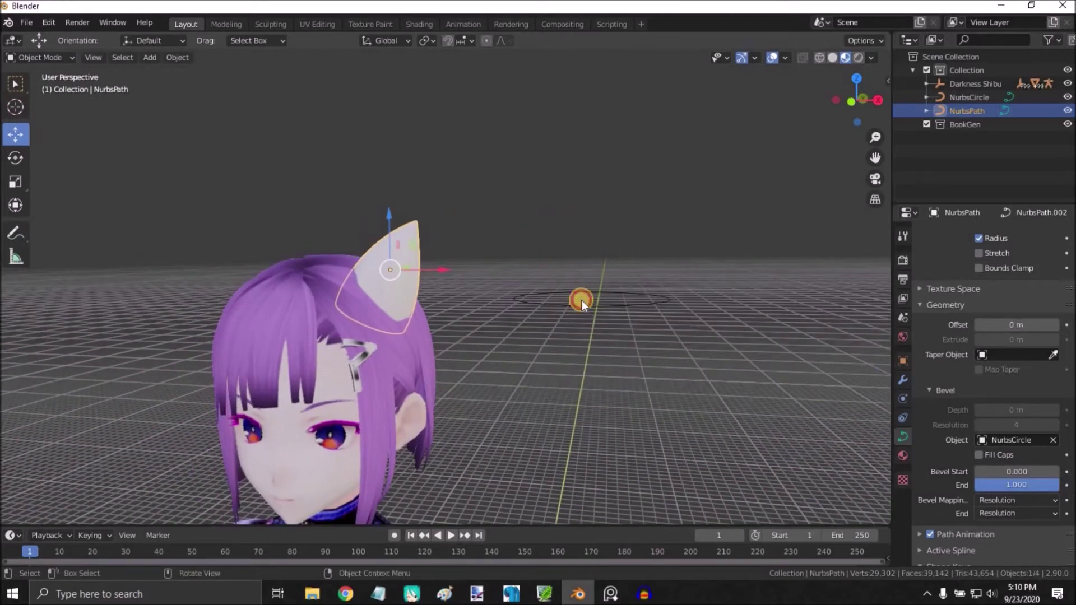
click(582, 300)
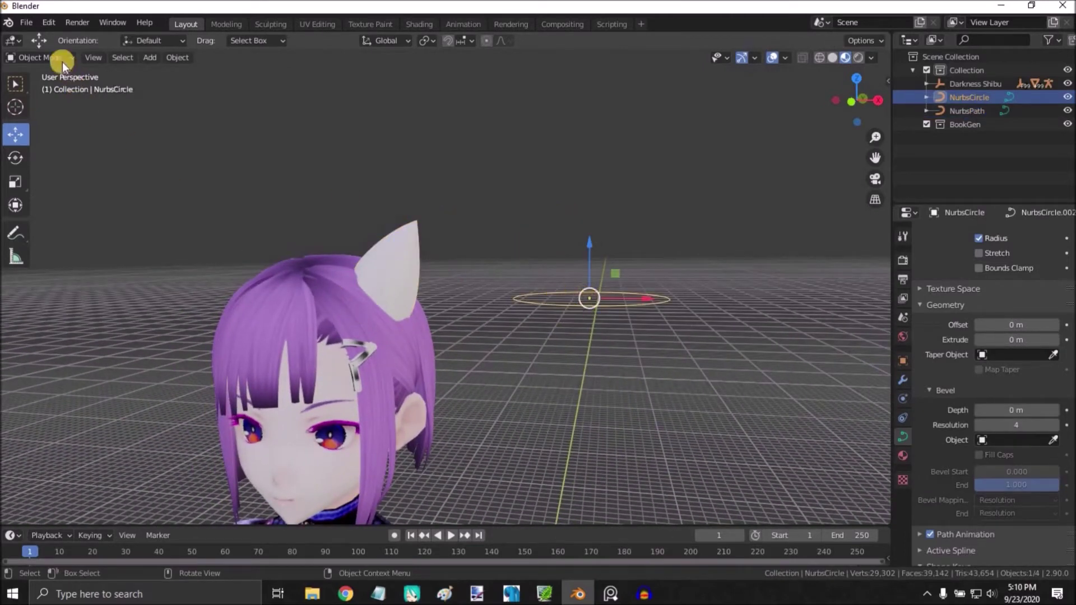
click(45, 58)
click(49, 88)
middle_drag(624, 207, 687, 422)
click(633, 400)
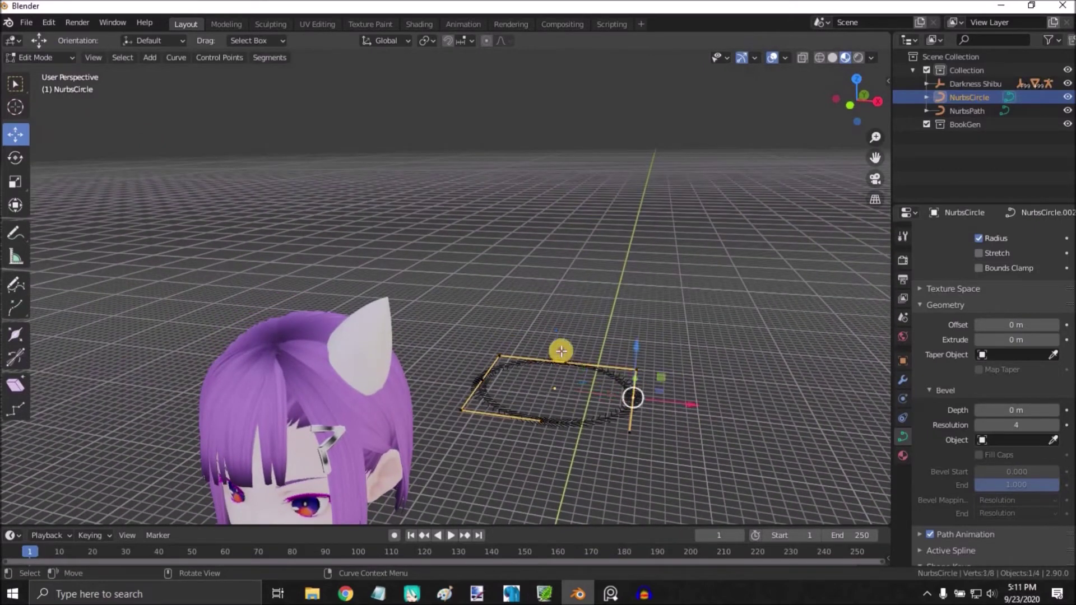
- Try moving the circle's +X control point about 1.72 m inward along X to hollow the ear profile
click(561, 354)
click(634, 401)
click(632, 399)
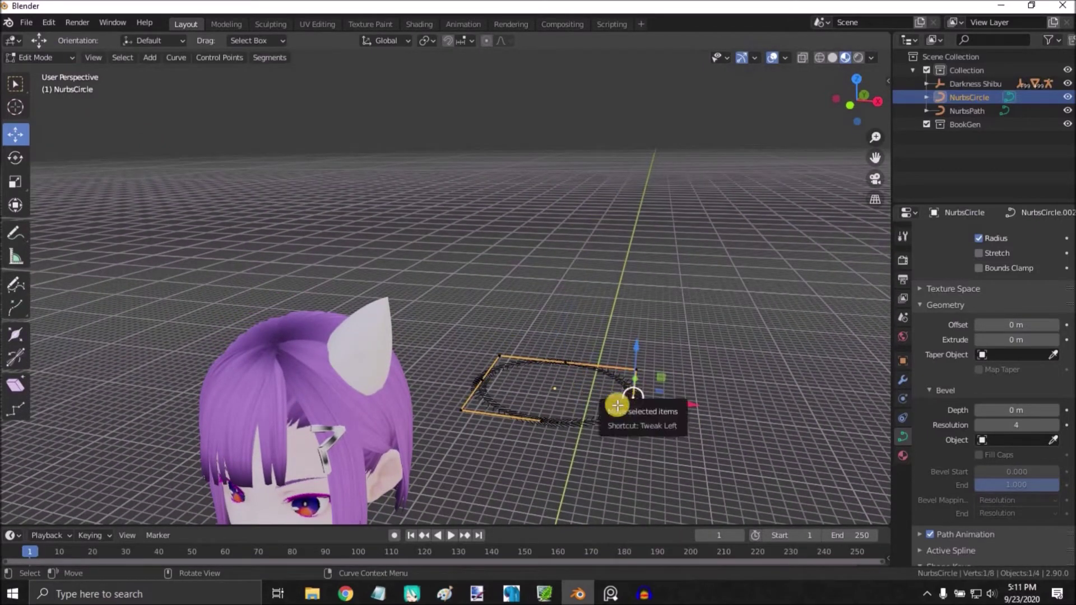
click(616, 403)
click(634, 398)
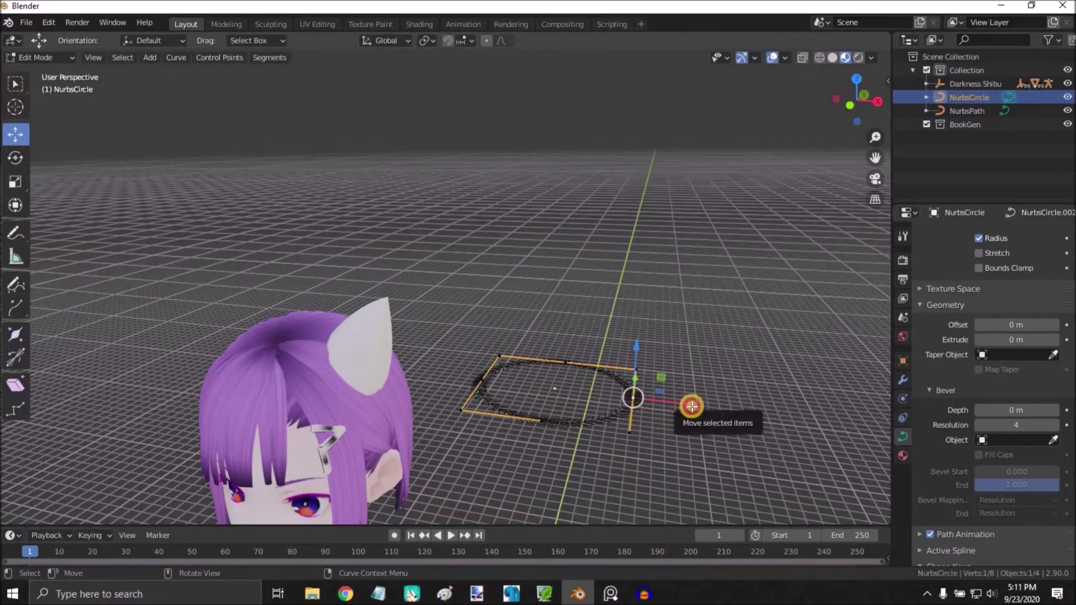
drag(693, 403, 595, 403)
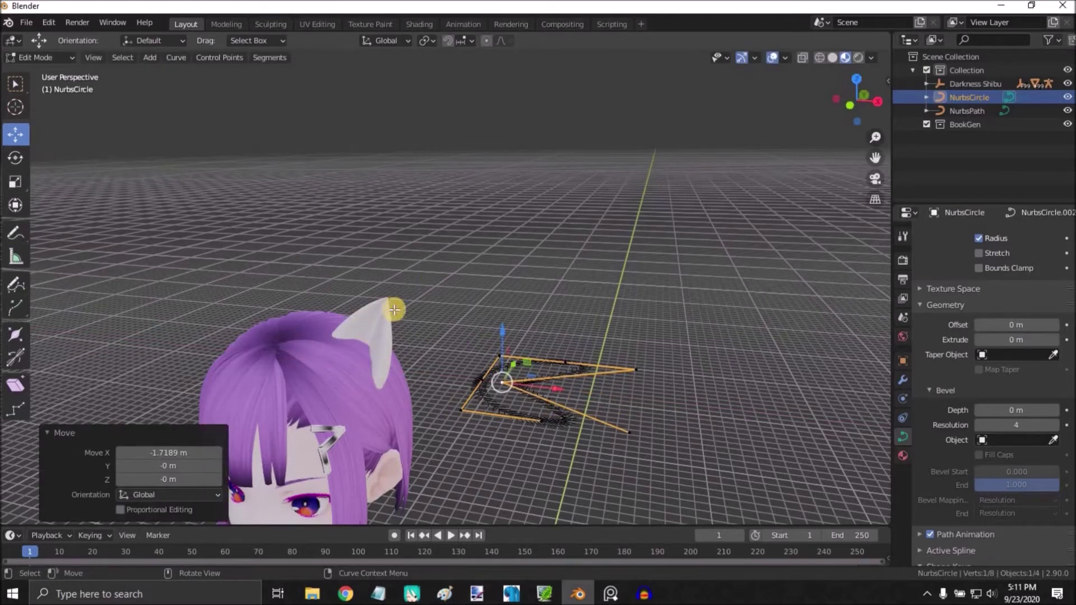
- Undo the inward move of the circle's +X control point
click(572, 356)
click(486, 371)
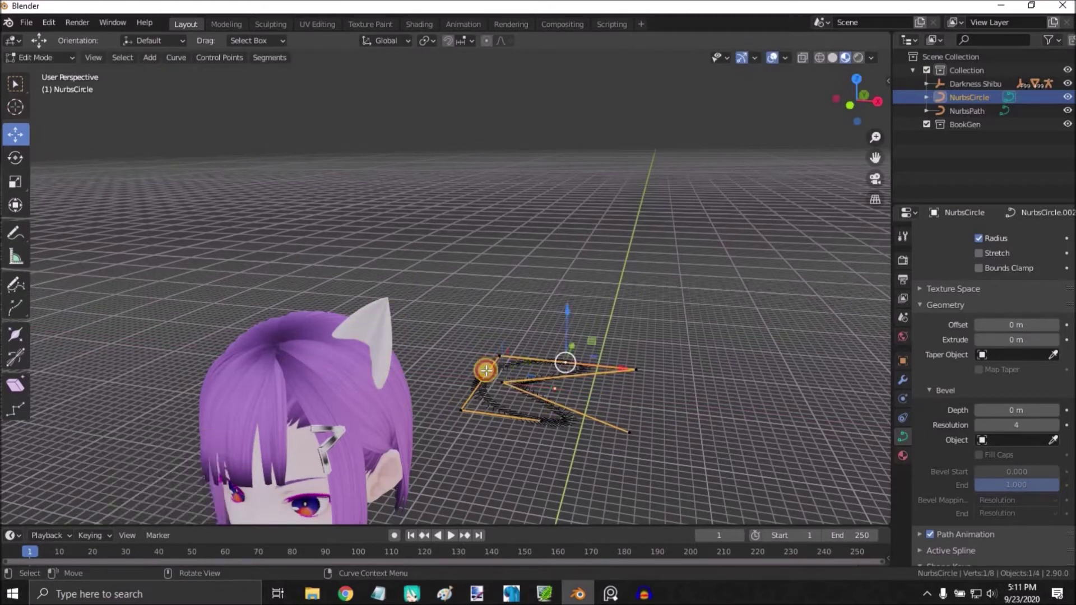
click(541, 421)
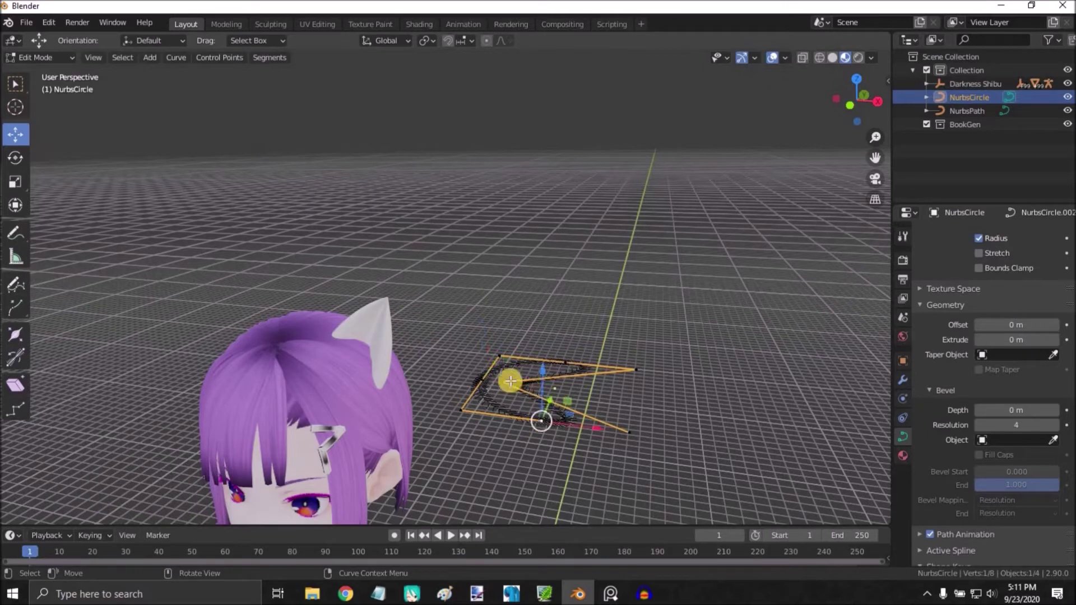
middle_drag(423, 358, 431, 348)
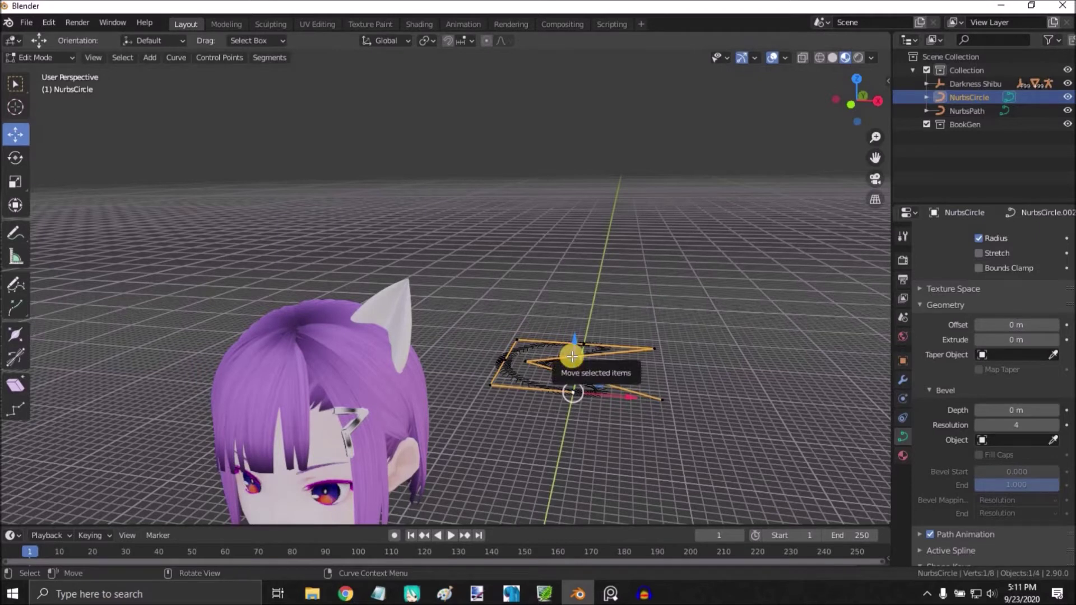
key(ctrl+z)
key(ctrl+z)
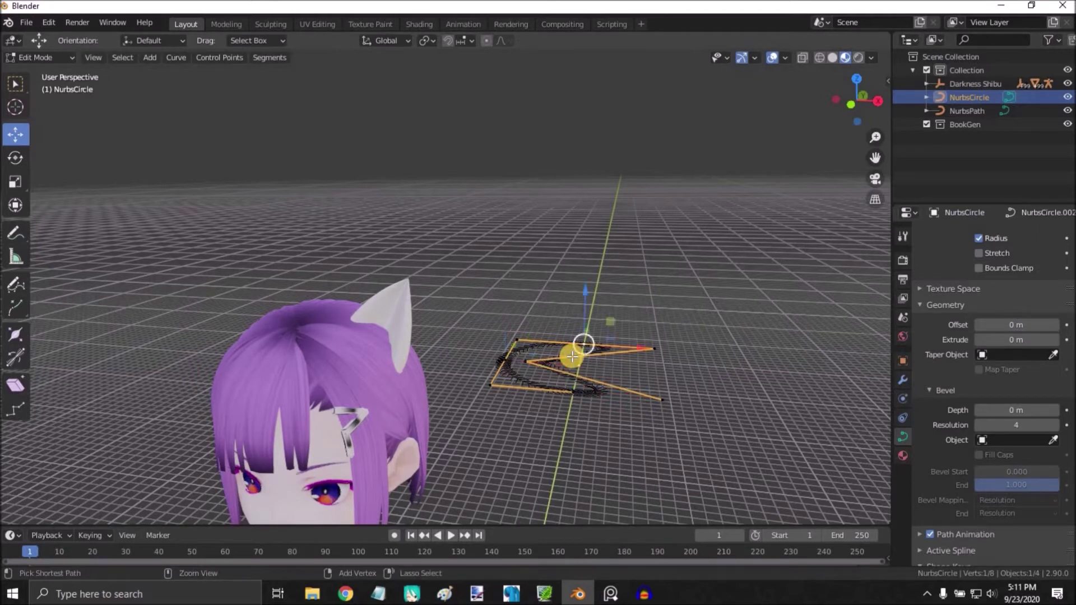
key(ctrl+z)
key(ctrl+z)
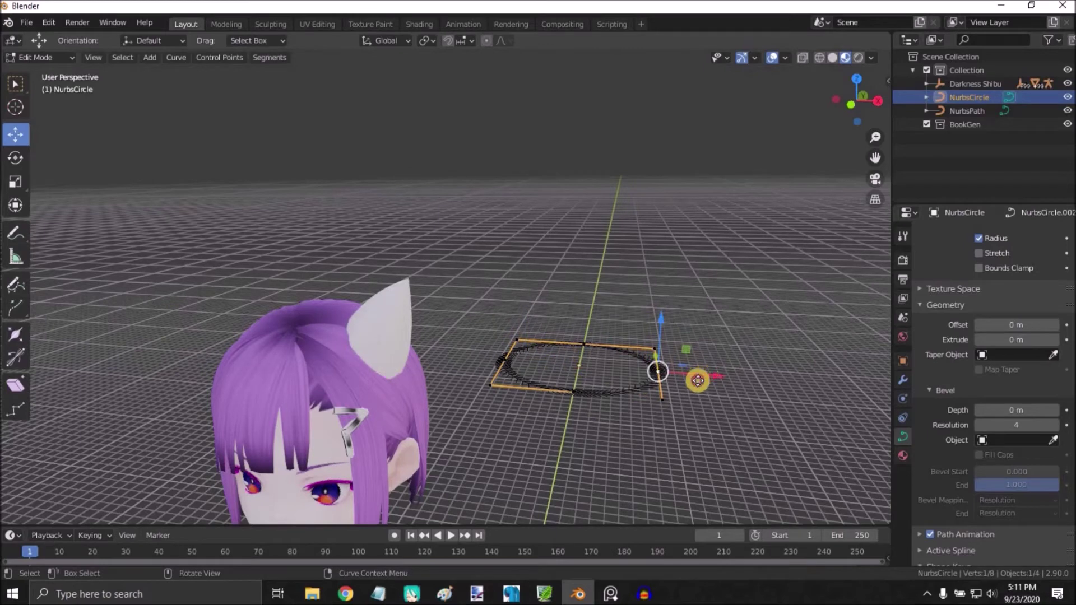
- Move the circle's +X control point inward along X by about 1.68 m, nudge it back about 0.07 m, and return to Object Mode
drag(698, 381, 569, 394)
middle_drag(568, 394, 519, 402)
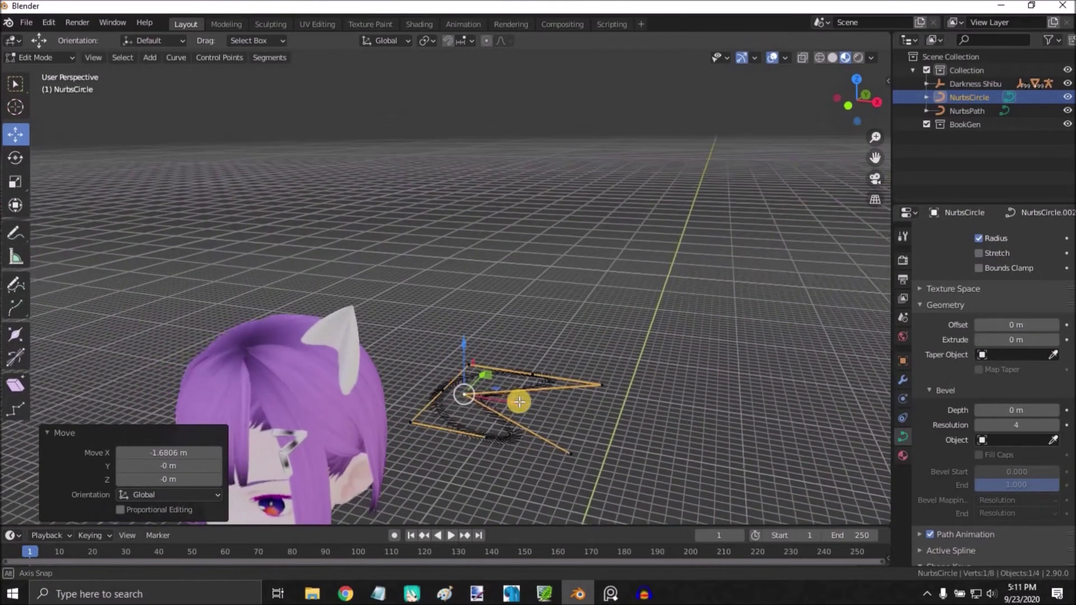
key(g)
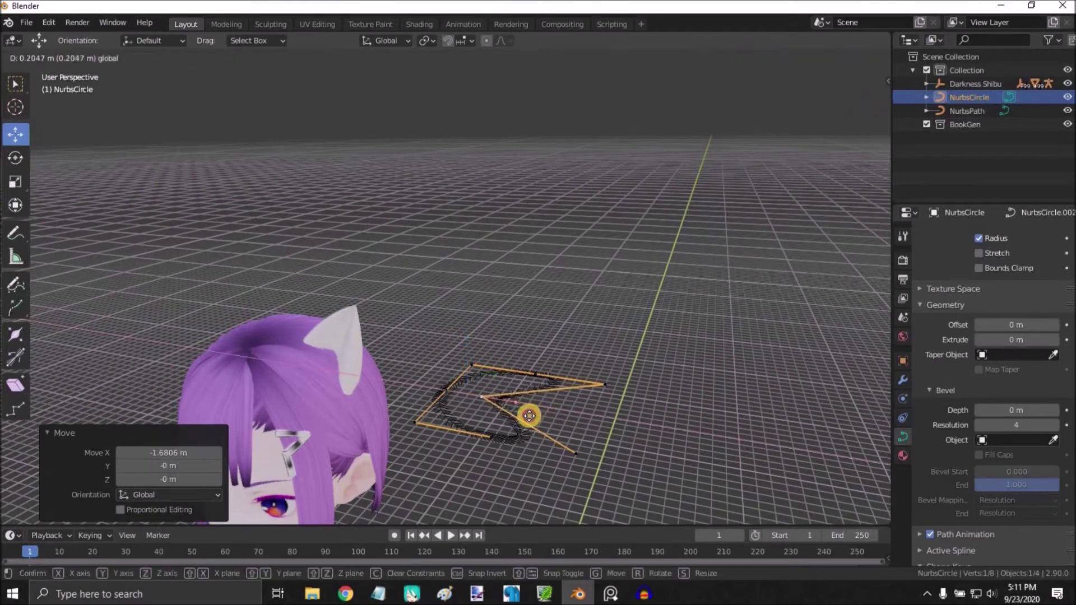
click(554, 358)
middle_drag(555, 357, 102, 153)
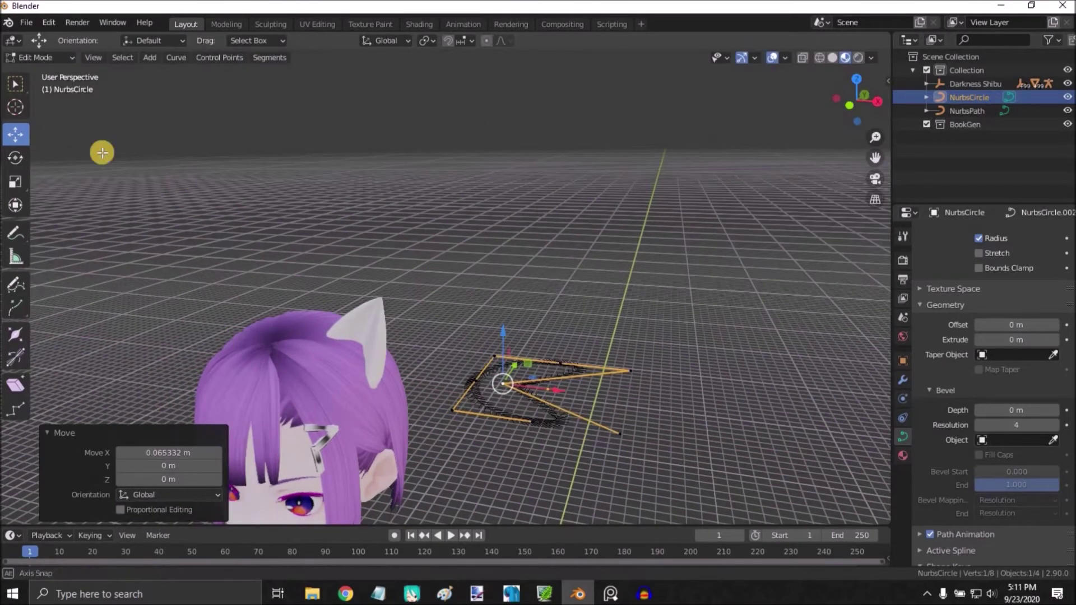
click(39, 57)
click(35, 68)
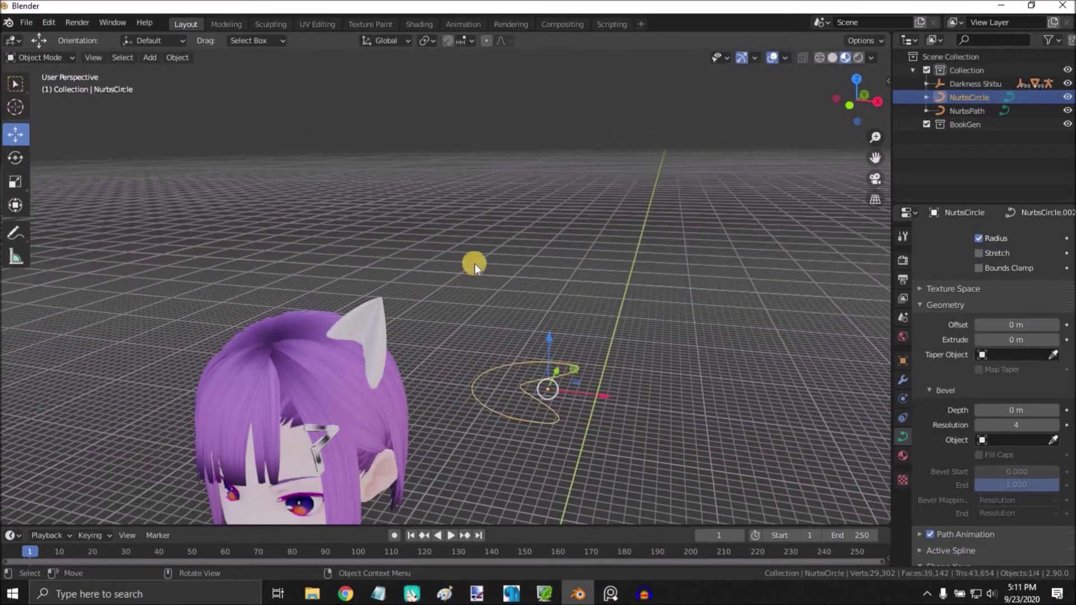
- Add a Mirror modifier on the X axis to the ear, using the Darkness Shibu mesh as the mirror object
middle_drag(455, 273, 466, 265)
click(441, 283)
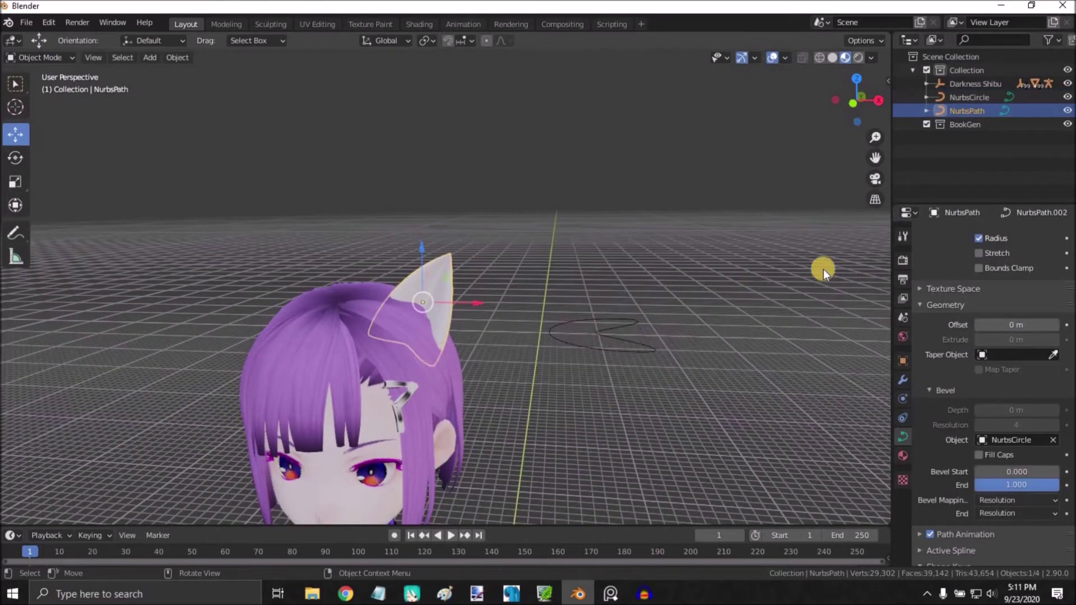
click(903, 381)
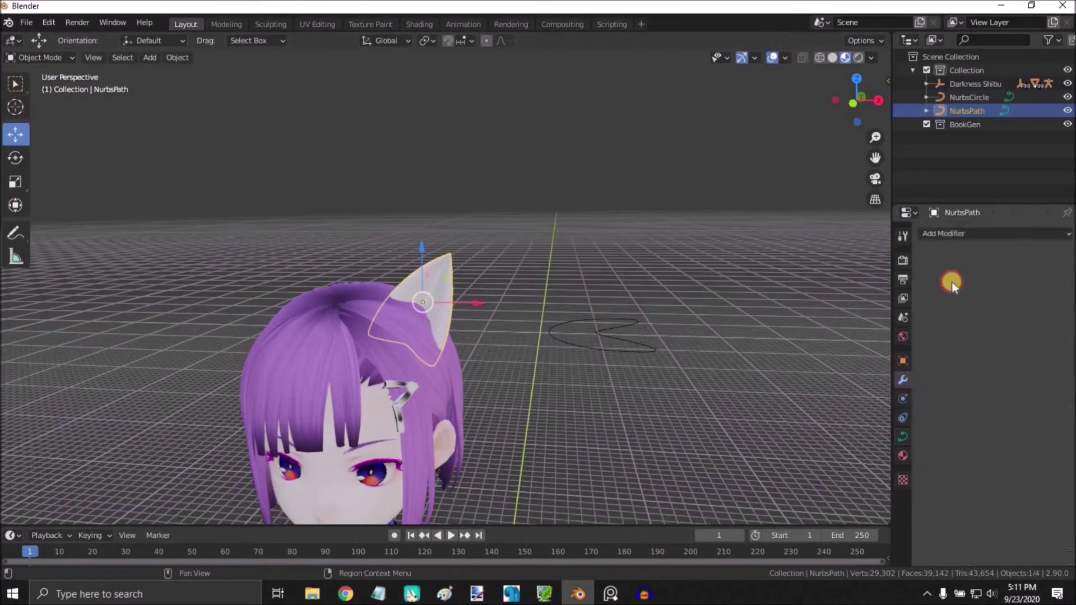
click(963, 232)
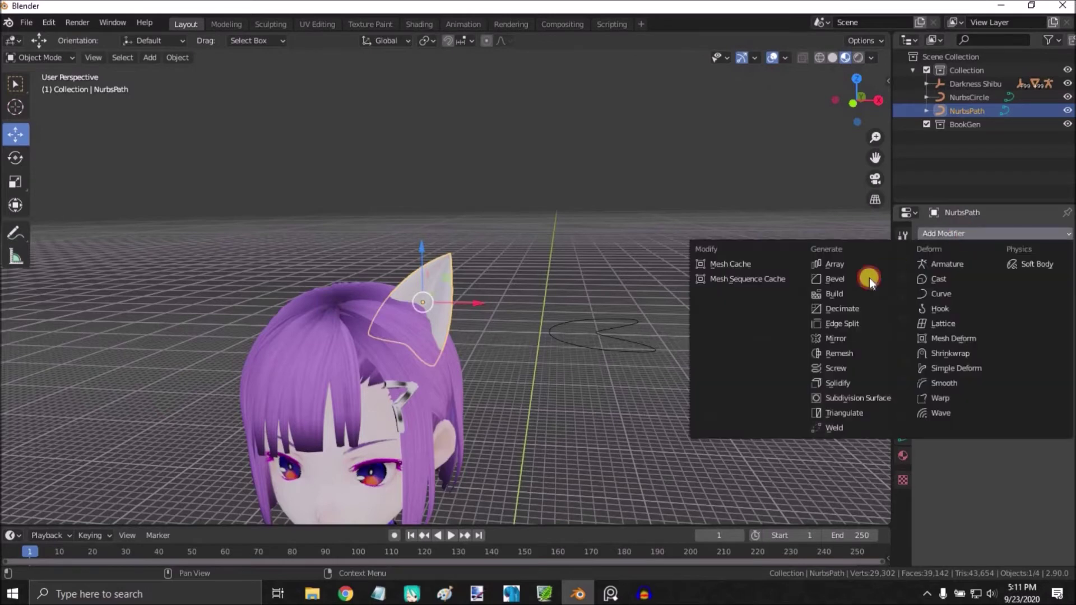
click(835, 340)
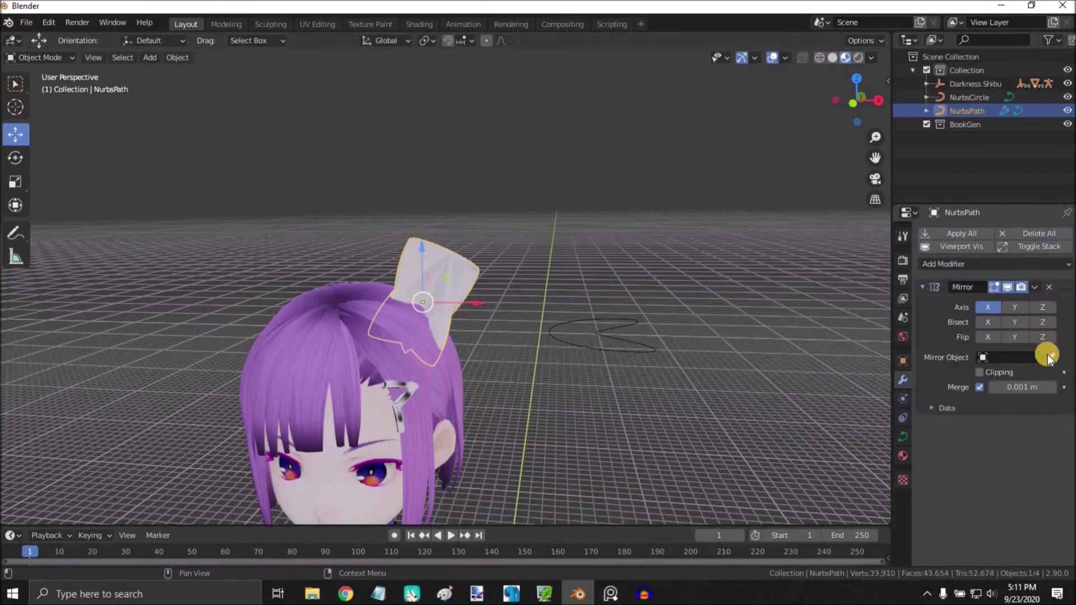
click(496, 386)
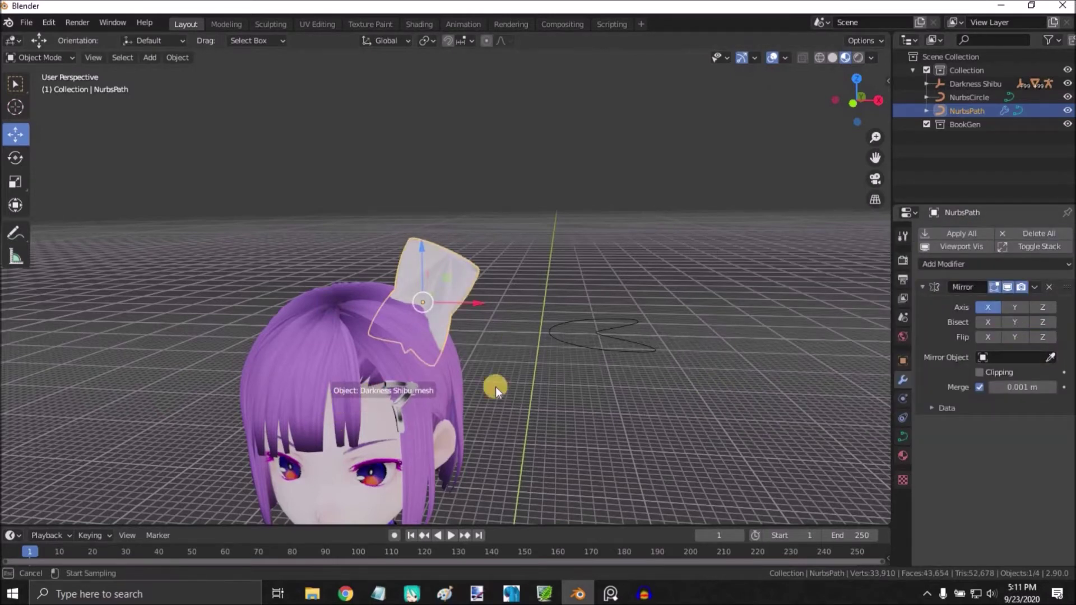
middle_drag(536, 393, 614, 311)
click(671, 382)
middle_drag(671, 381, 443, 238)
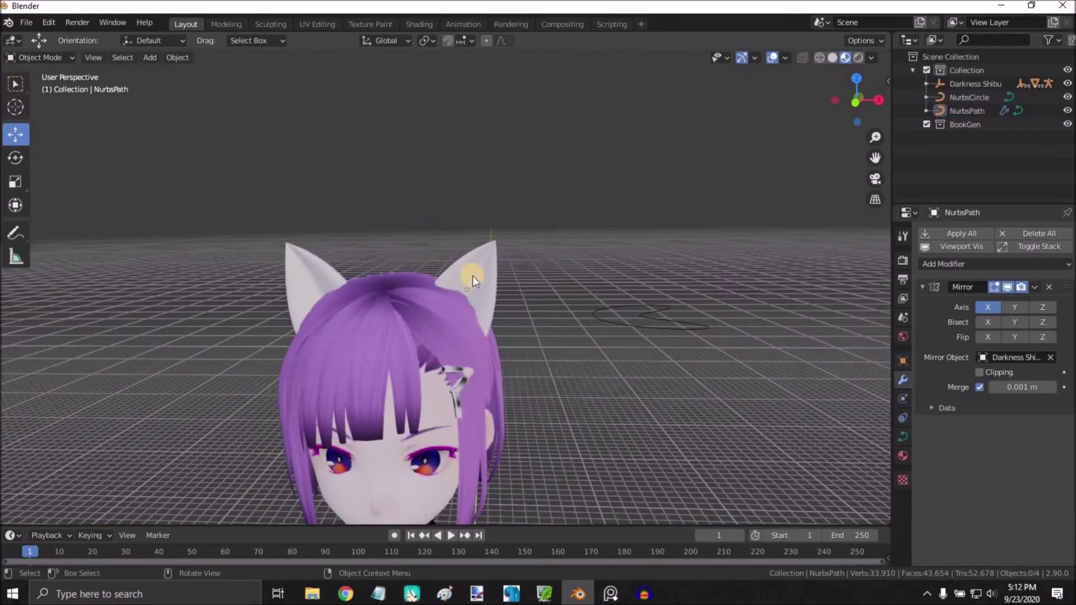
- Convert the mirrored ear curve to a mesh and keep it selected
click(484, 270)
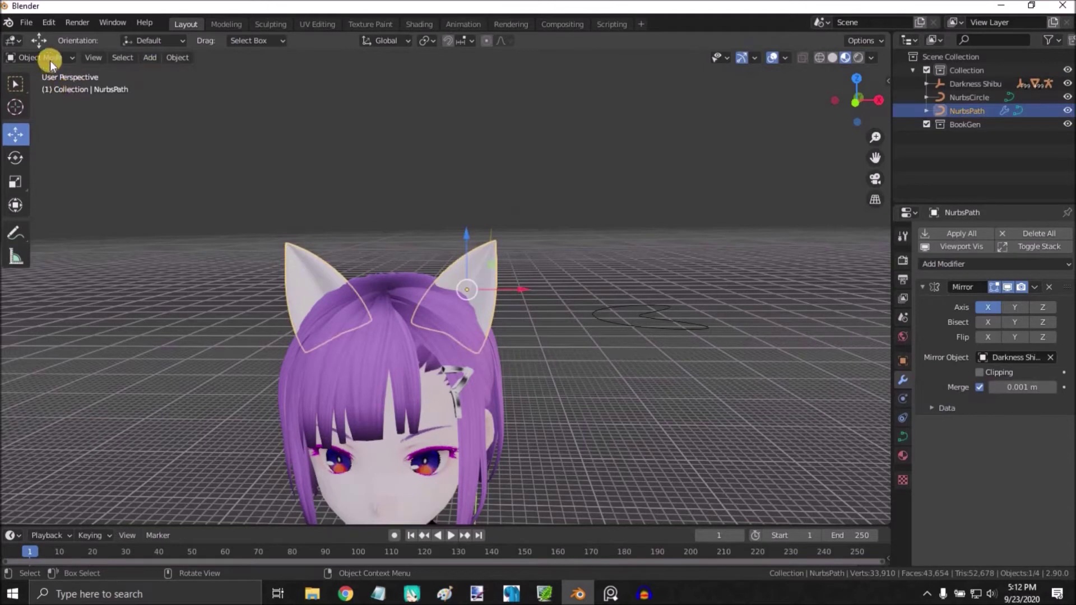
click(175, 57)
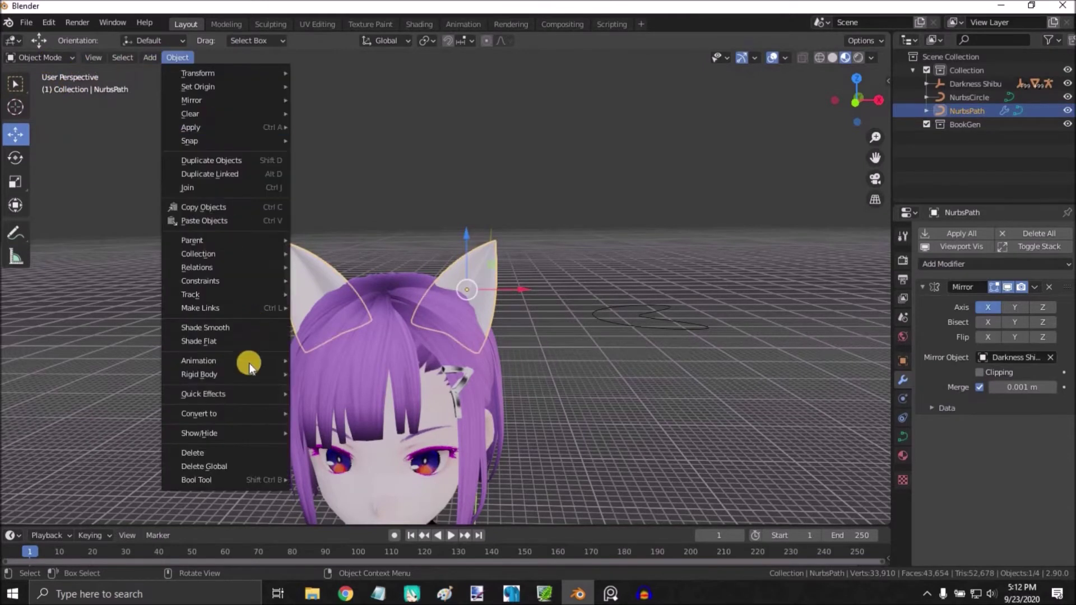
mouse_move(214, 412)
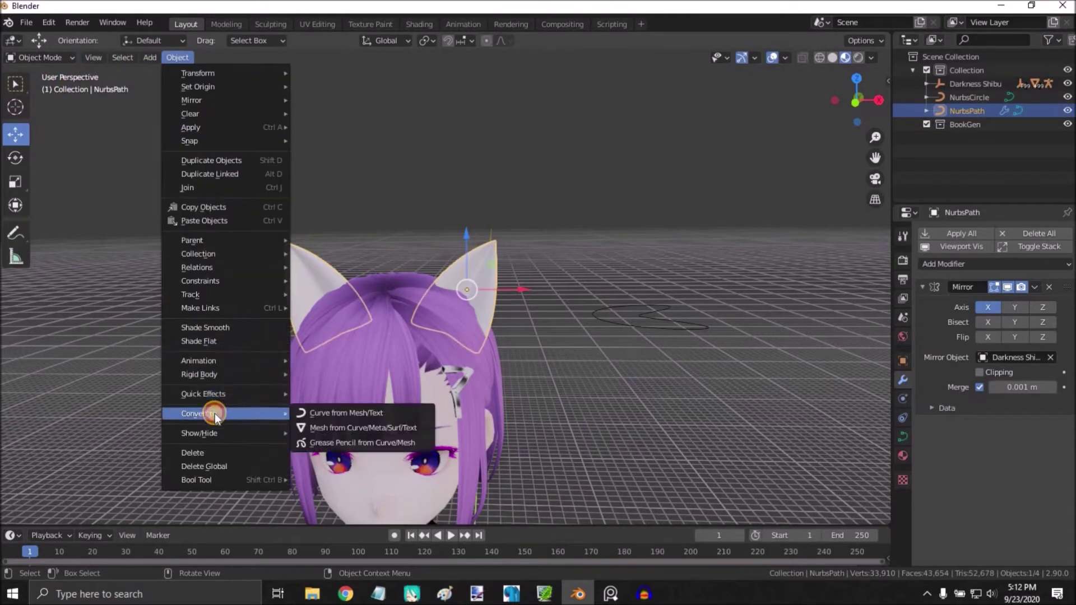
click(344, 428)
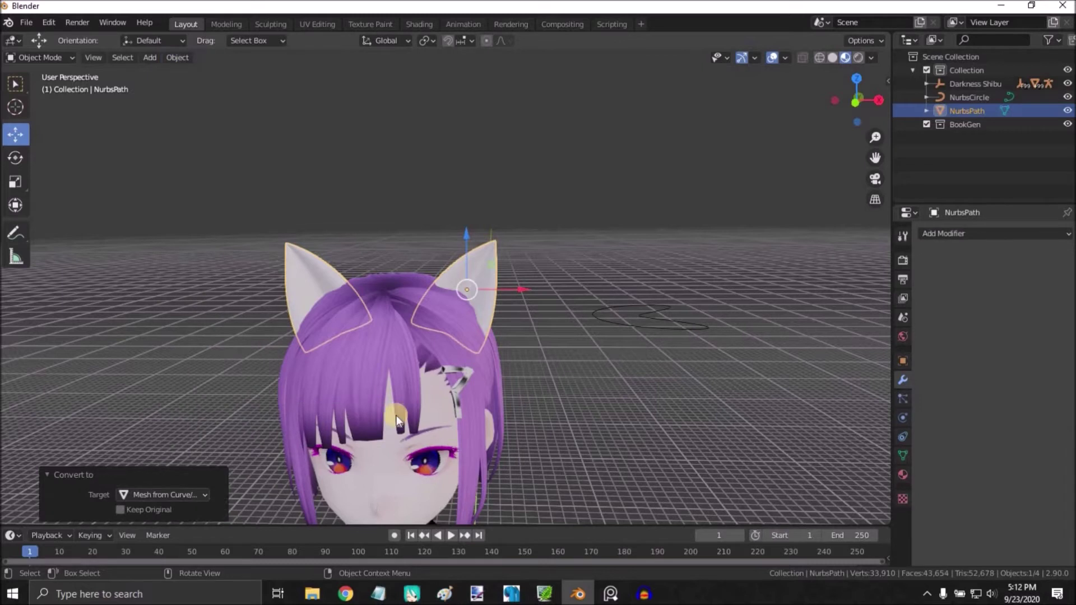
click(524, 376)
middle_drag(523, 375, 516, 368)
key(ctrl+z)
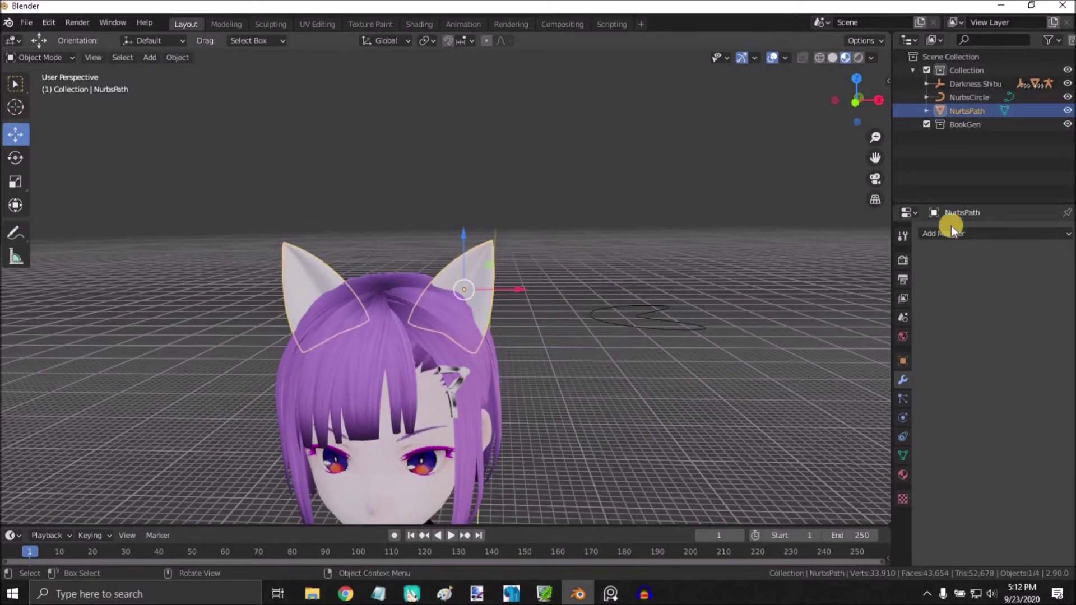
- Display the viewport in wireframe and examine the ears' mesh density
click(820, 57)
scroll(614, 294, up, 5)
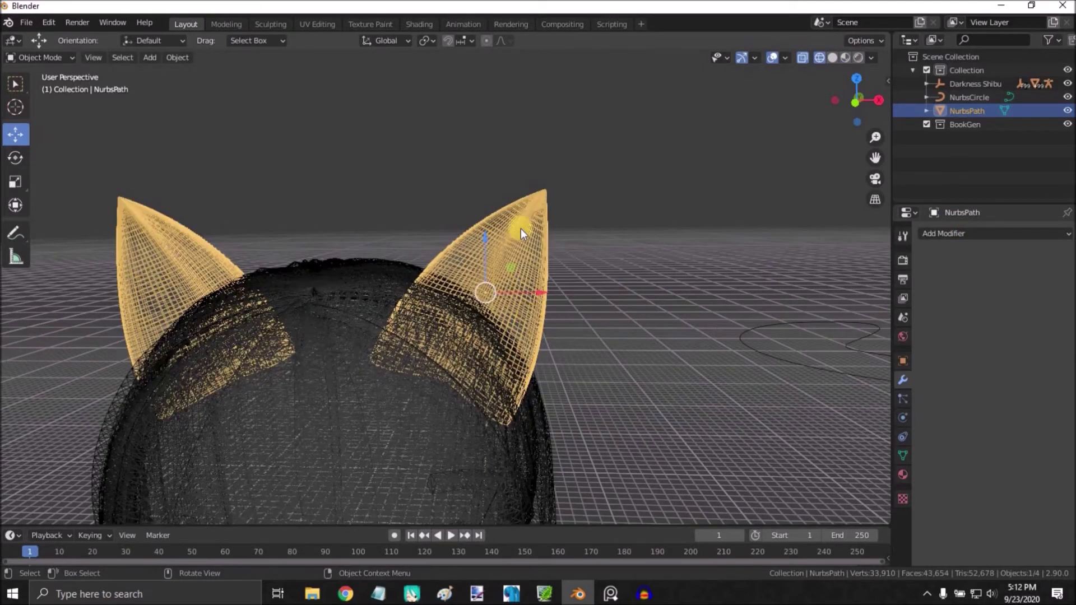
scroll(587, 263, down, 2)
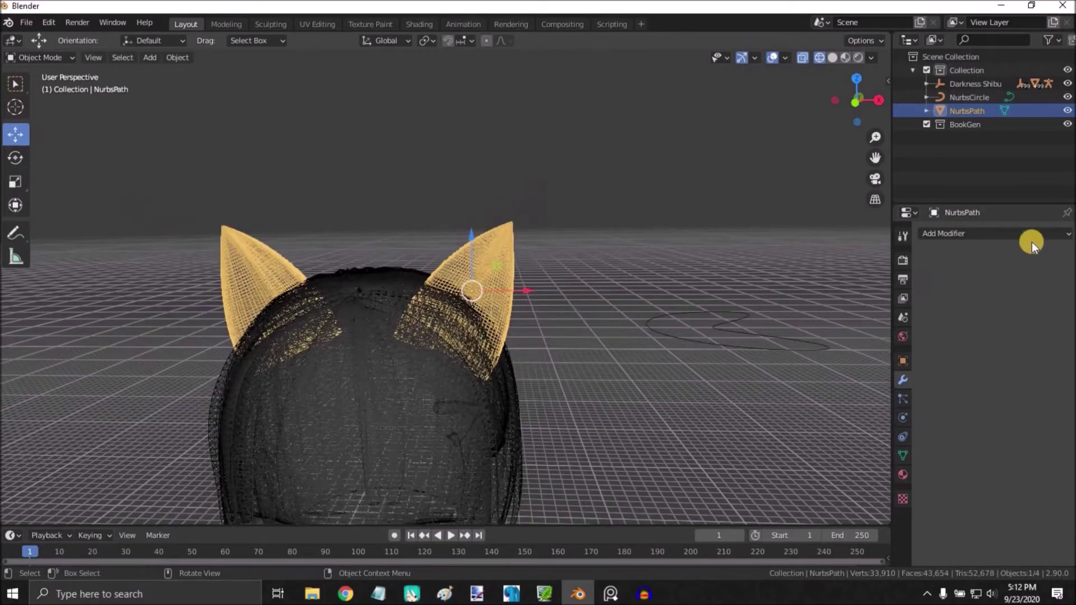
- Add a Decimate modifier to the ears, set to Un-Subdivide mode with 6 iterations
click(959, 234)
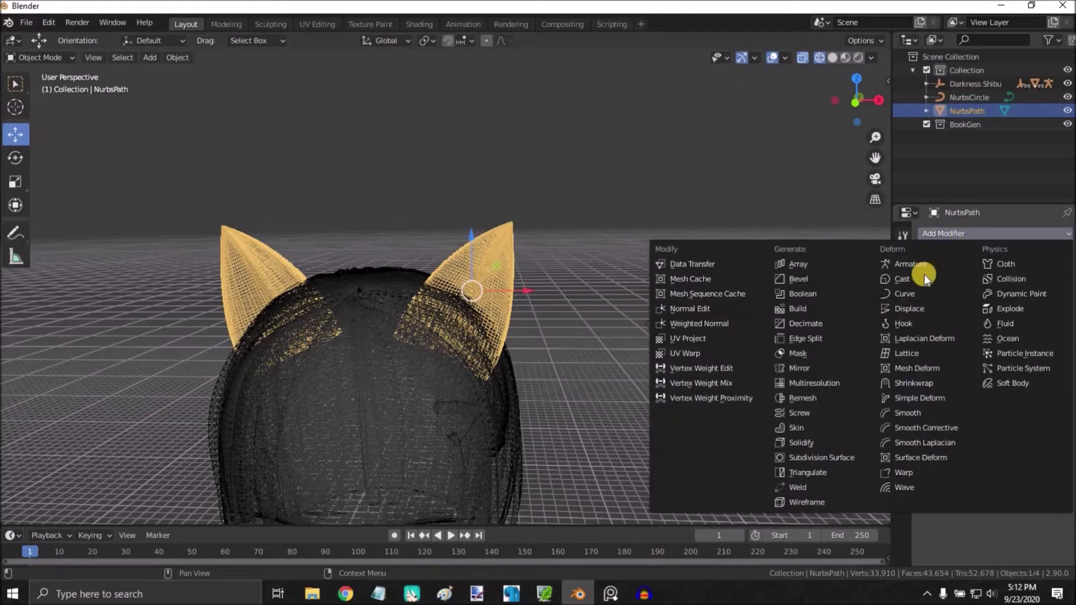
click(790, 323)
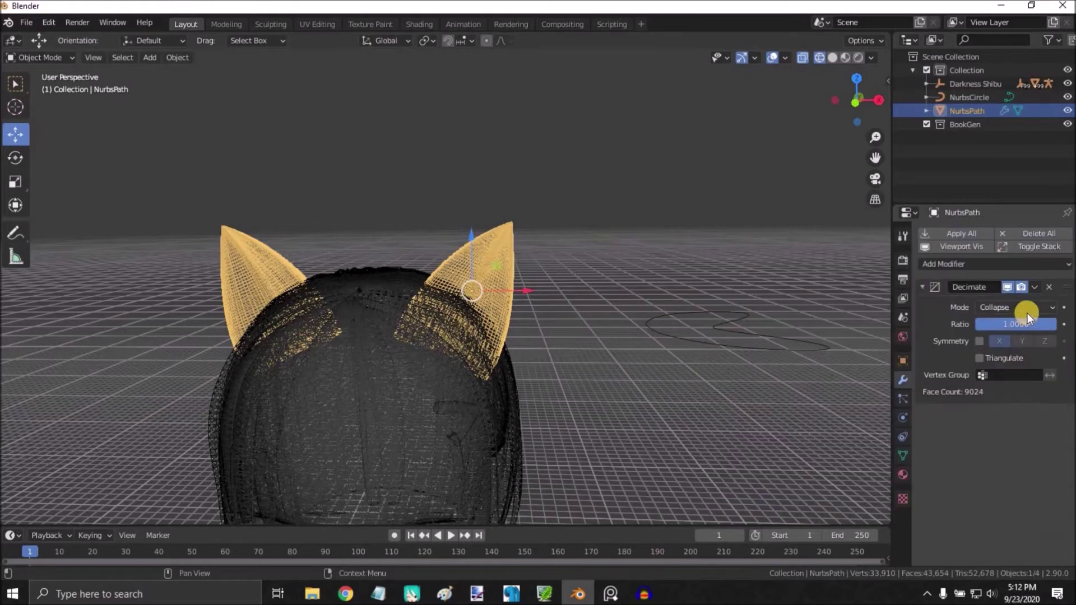
click(1010, 306)
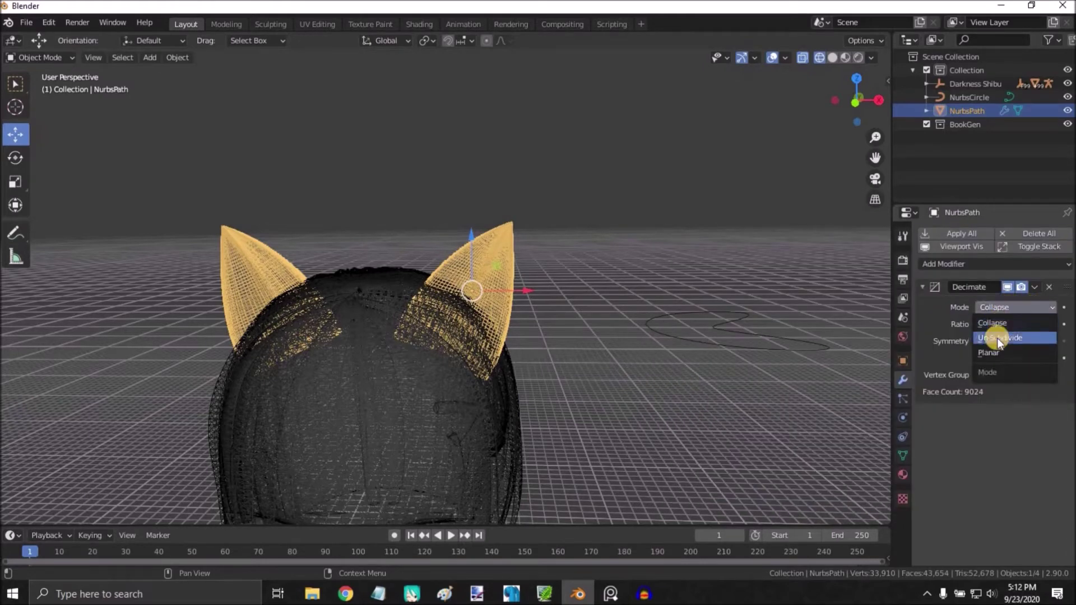
click(996, 338)
click(1052, 323)
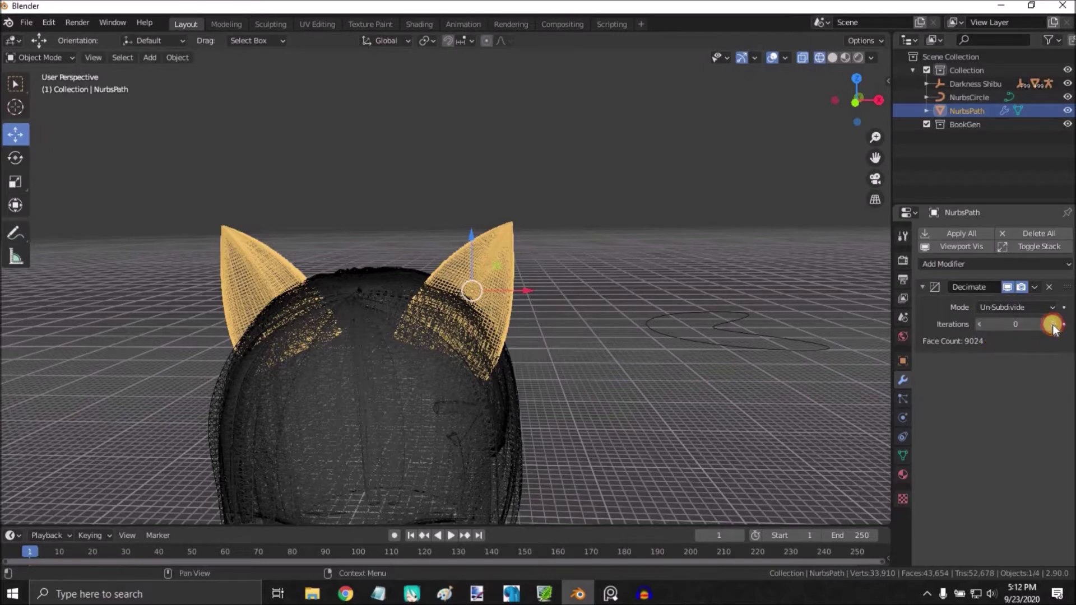
click(1052, 324)
click(1052, 324)
click(1053, 324)
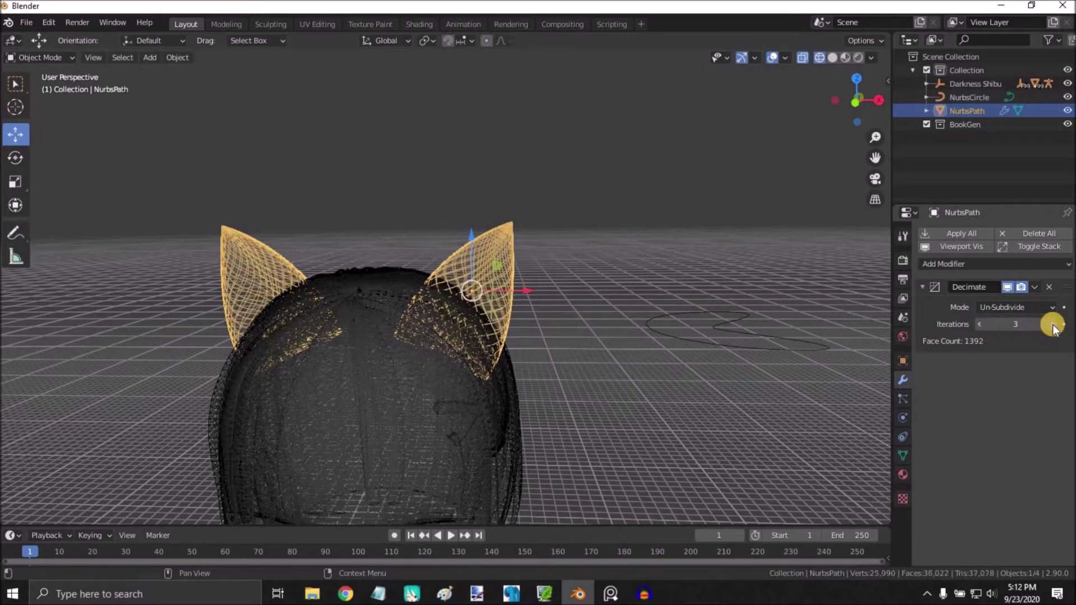
click(1052, 324)
click(1052, 324)
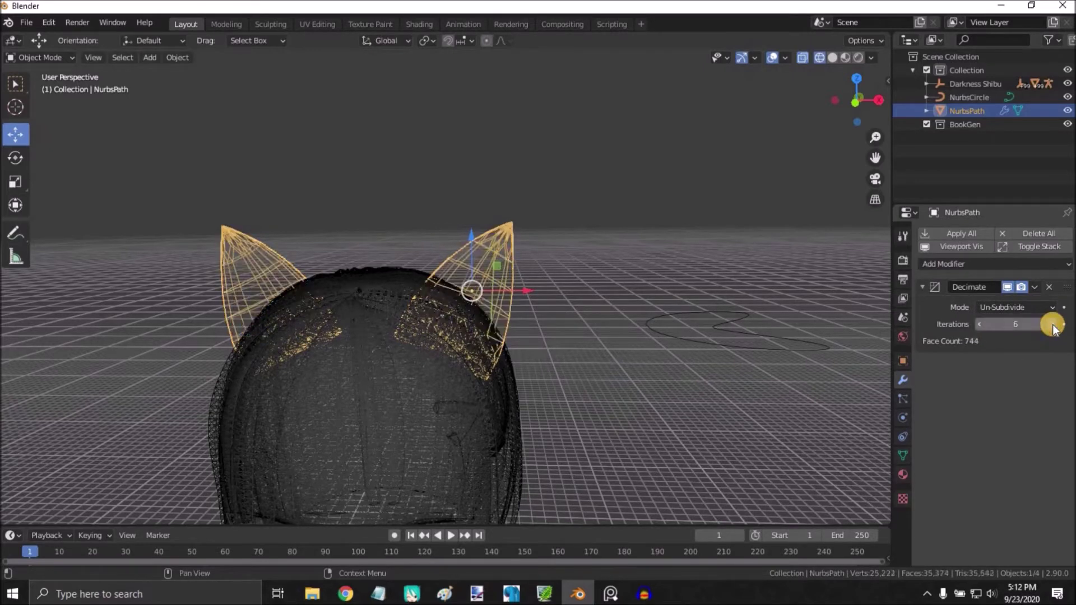
- Display the viewport in material preview and examine the decimated ears on the head
click(833, 58)
mouse_move(492, 406)
middle_down()
mouse_move(456, 403)
mouse_move(543, 399)
mouse_move(509, 389)
mouse_move(533, 392)
middle_up()
click(846, 56)
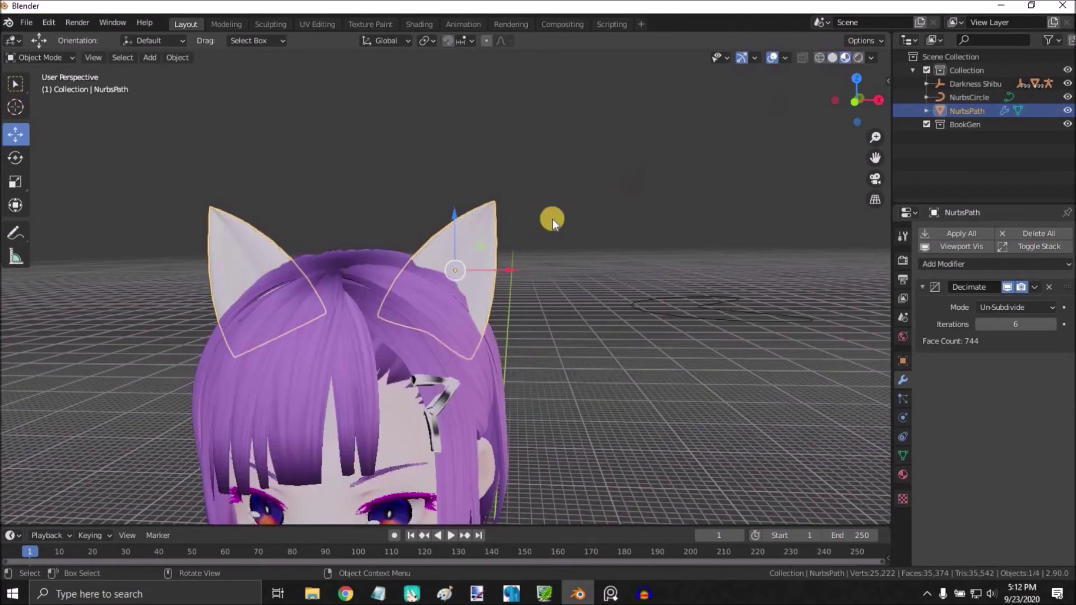
mouse_move(550, 219)
middle_down()
mouse_move(522, 221)
mouse_move(568, 218)
middle_up()
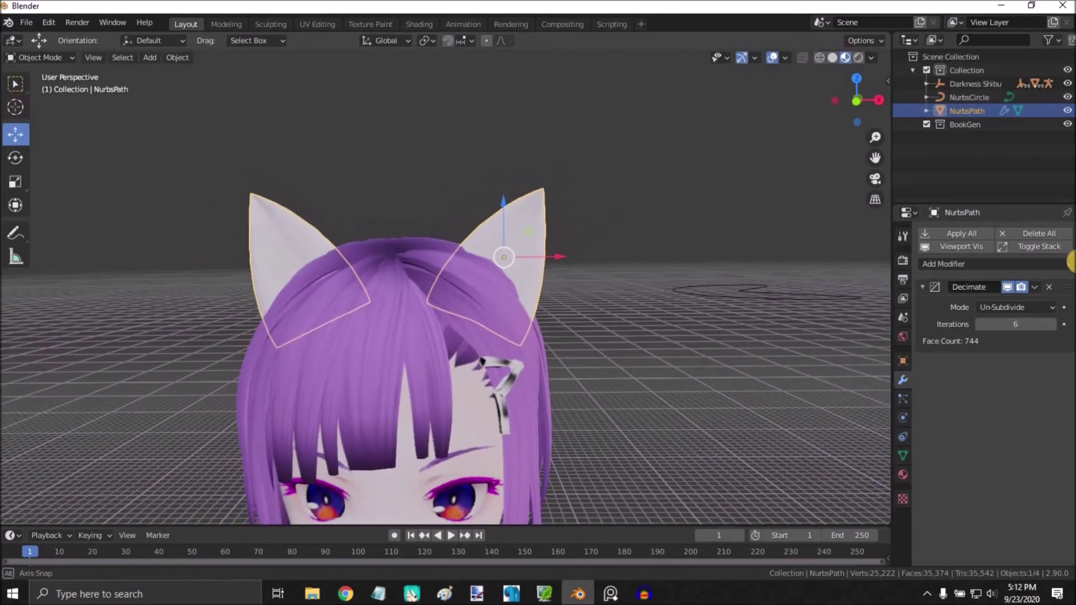
- Try the Decimate modifier's Planar mode on the ears, and return it to Un-Subdivide
click(1023, 308)
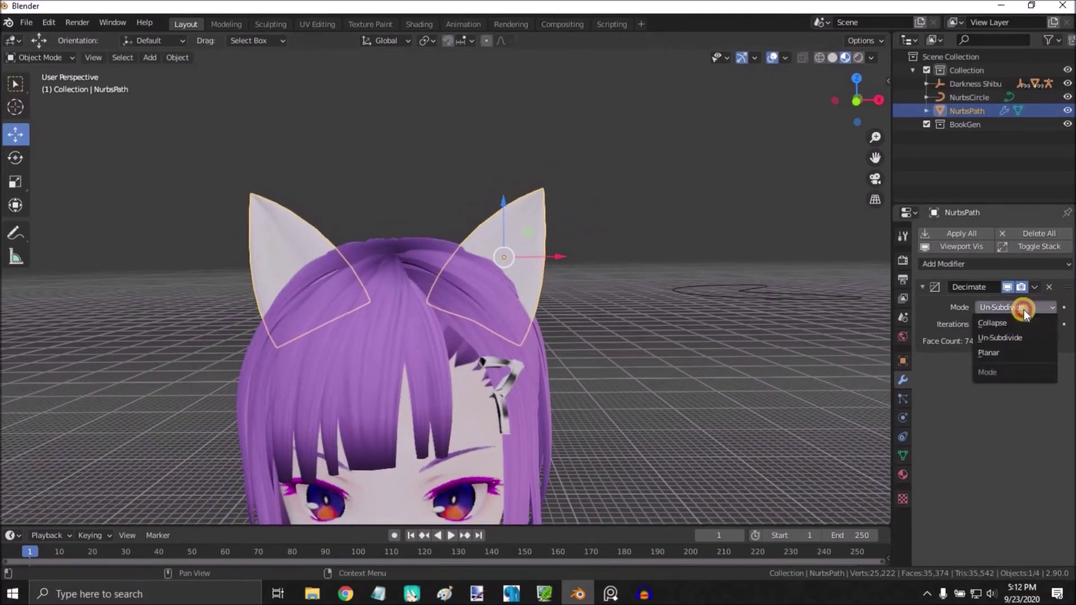
click(1006, 352)
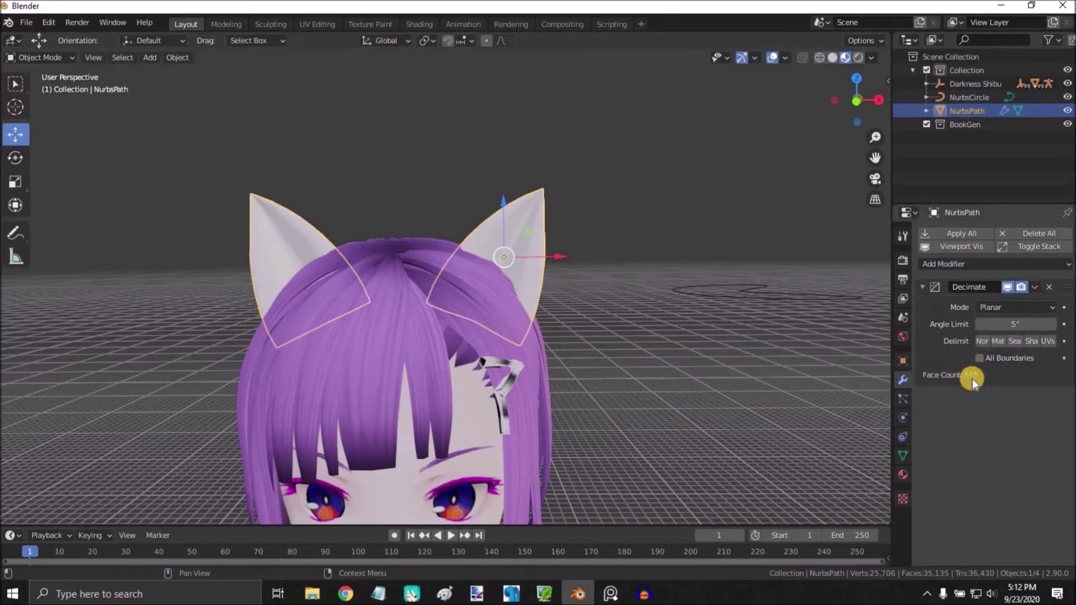
click(1003, 307)
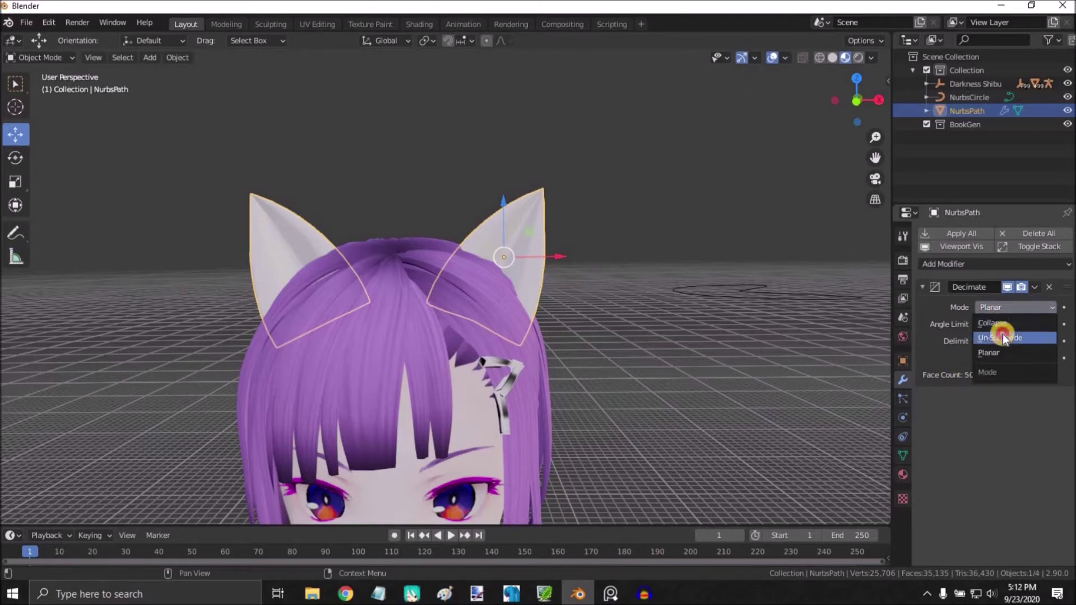
click(1003, 334)
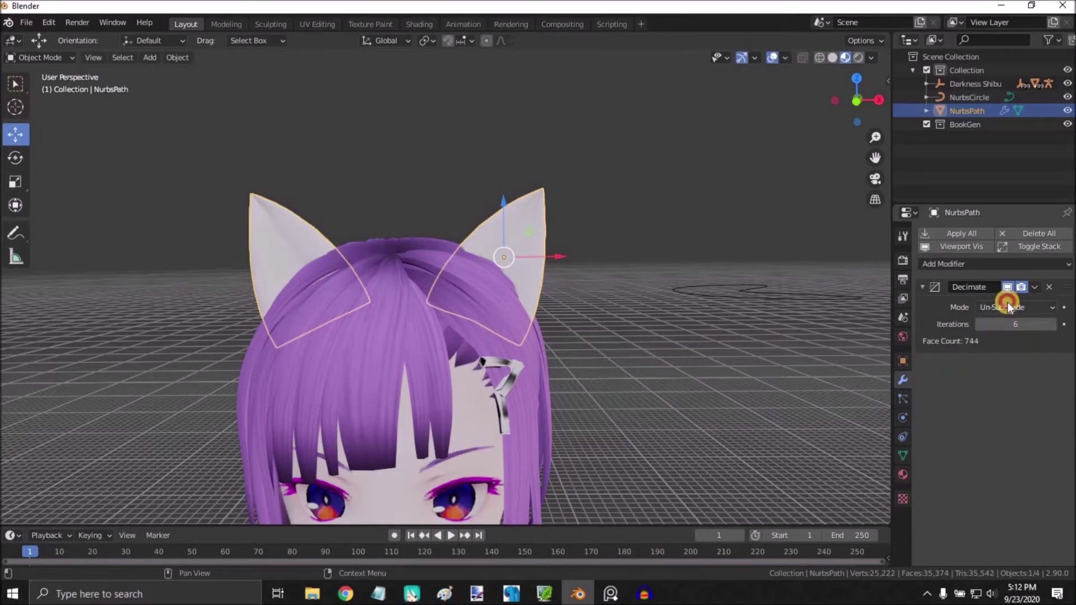
- Try the Decimate modifier's Collapse mode at a ratio of 0.6066 and inspect the ears' mesh in wireframe
click(1007, 304)
click(1003, 323)
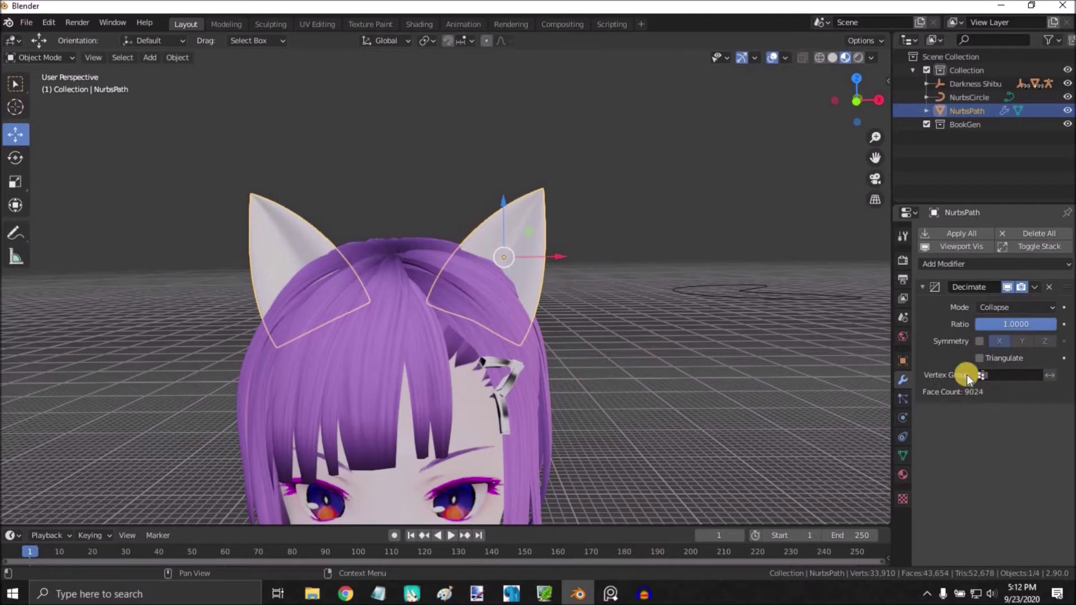
drag(1037, 325, 984, 324)
click(820, 58)
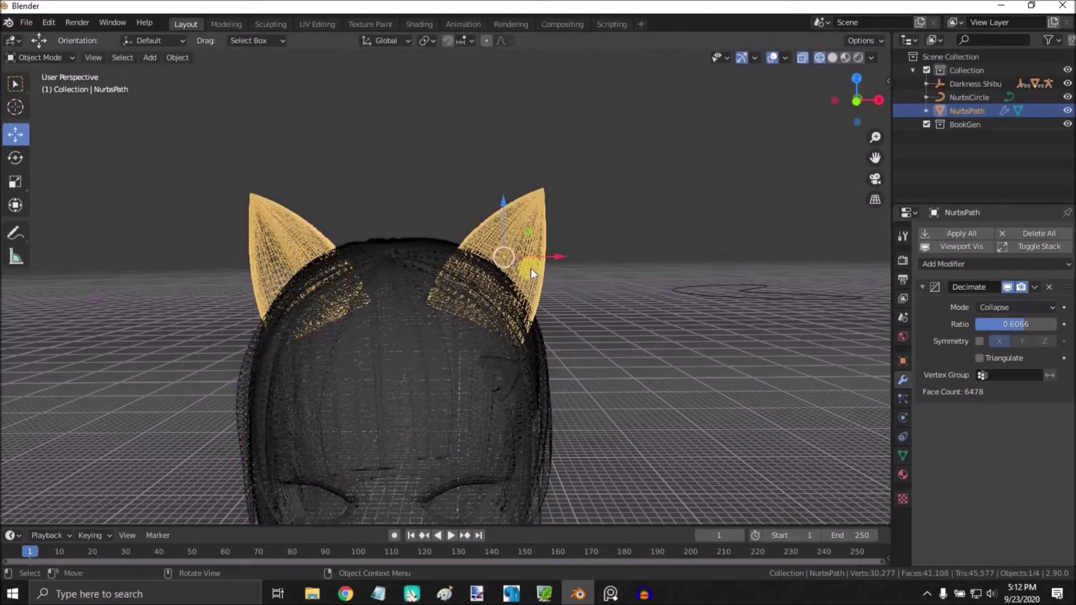
scroll(563, 209, up, 5)
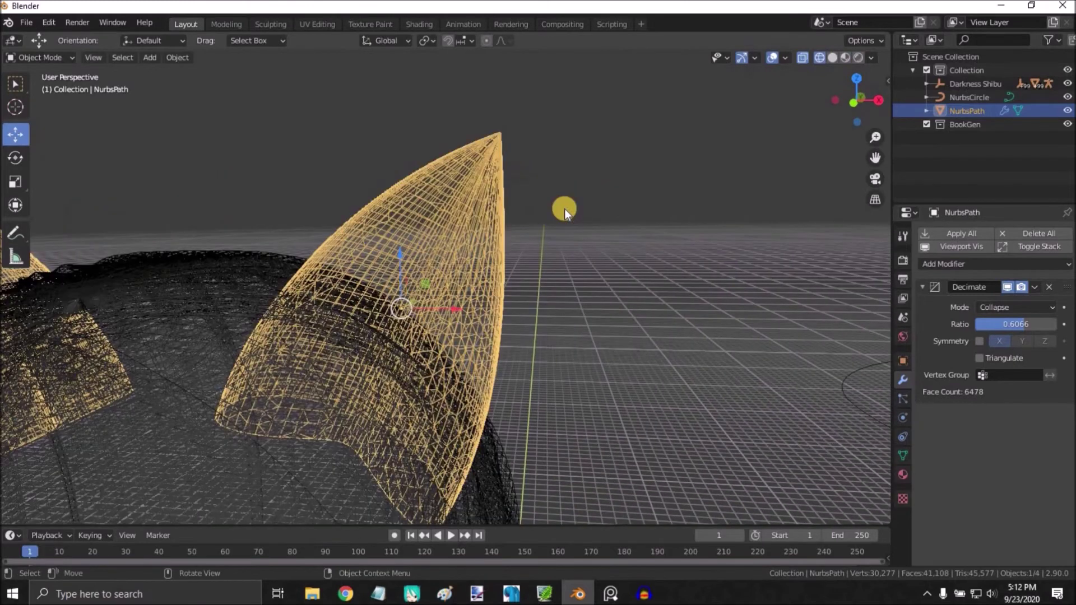
scroll(564, 209, up, 3)
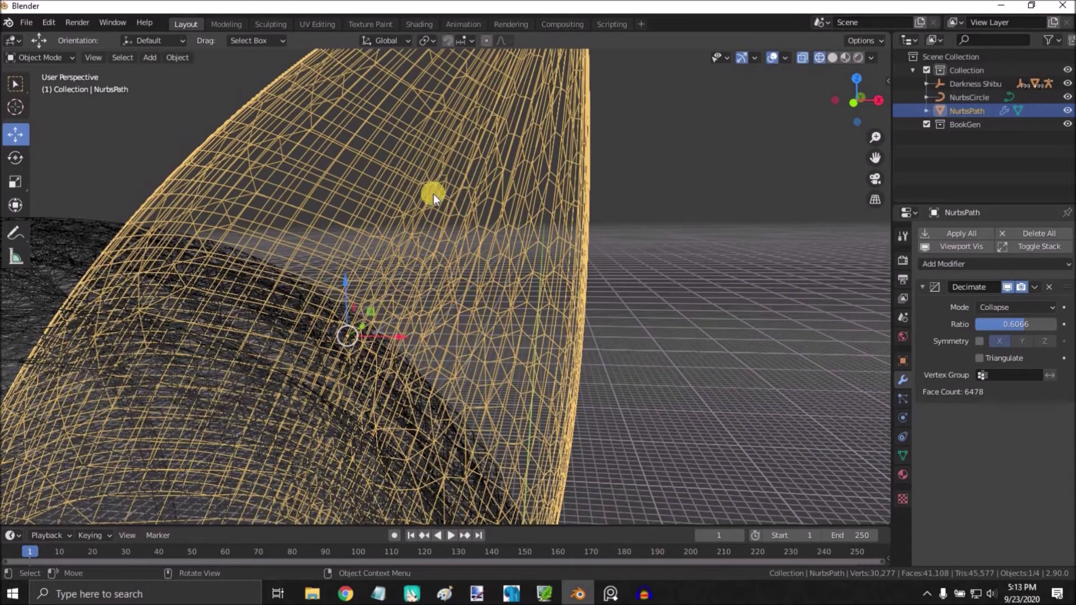
scroll(511, 266, down, 7)
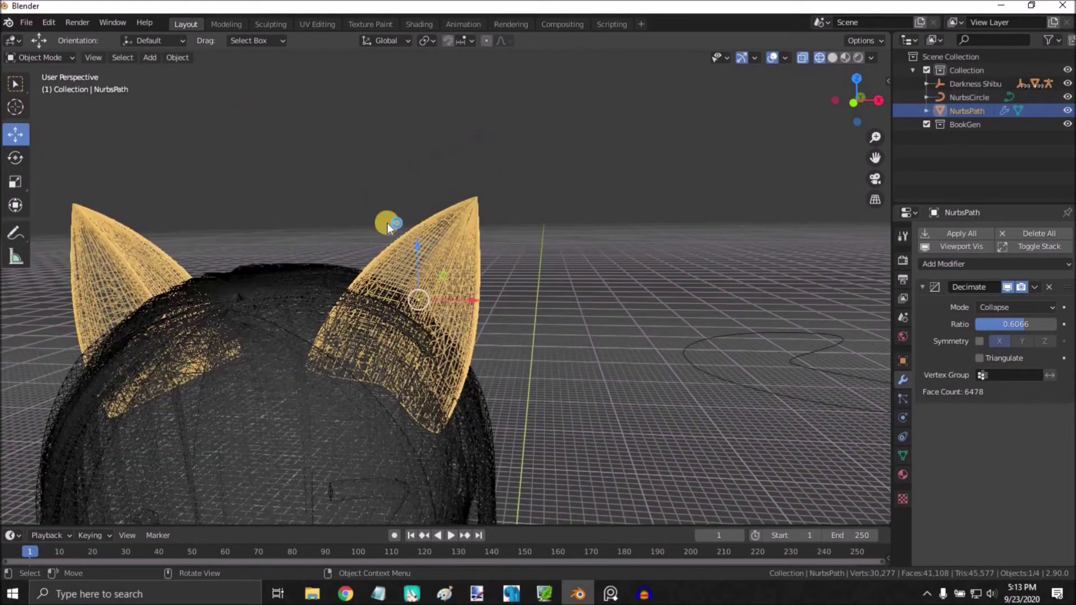
middle_drag(388, 223, 424, 214)
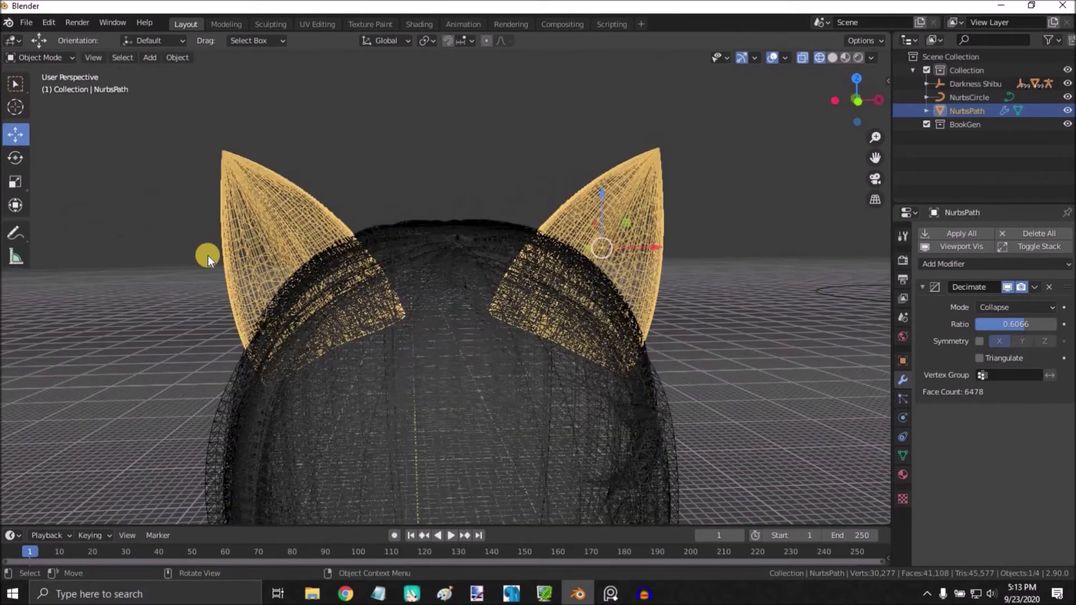
- Set the ears' Decimate modifier to Un-Subdivide mode and display the viewport in solid shading, with the modifier's settings folded away
click(1020, 309)
click(1000, 338)
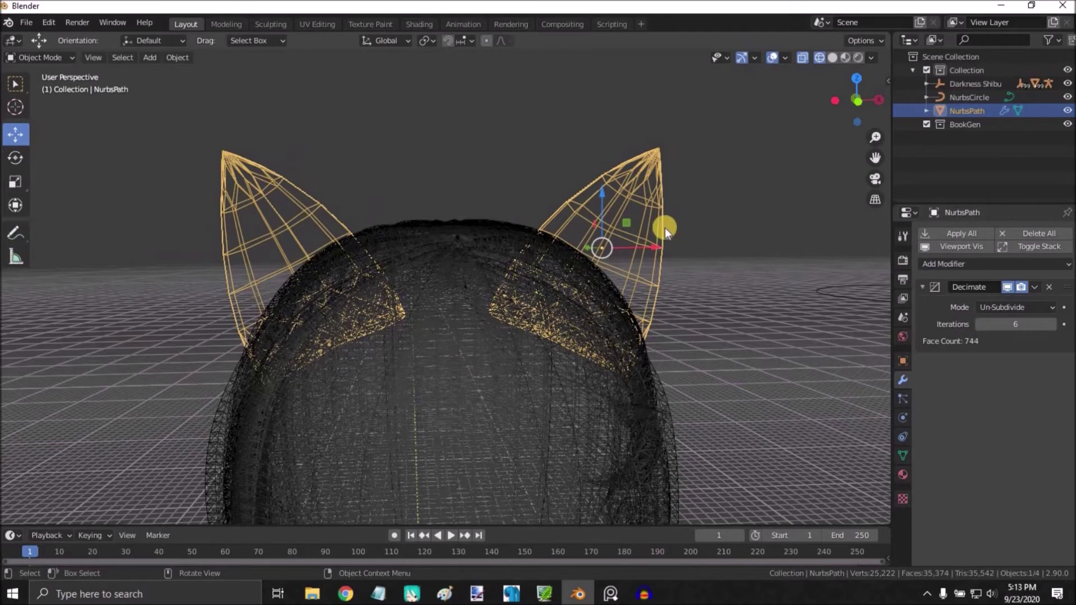
click(832, 57)
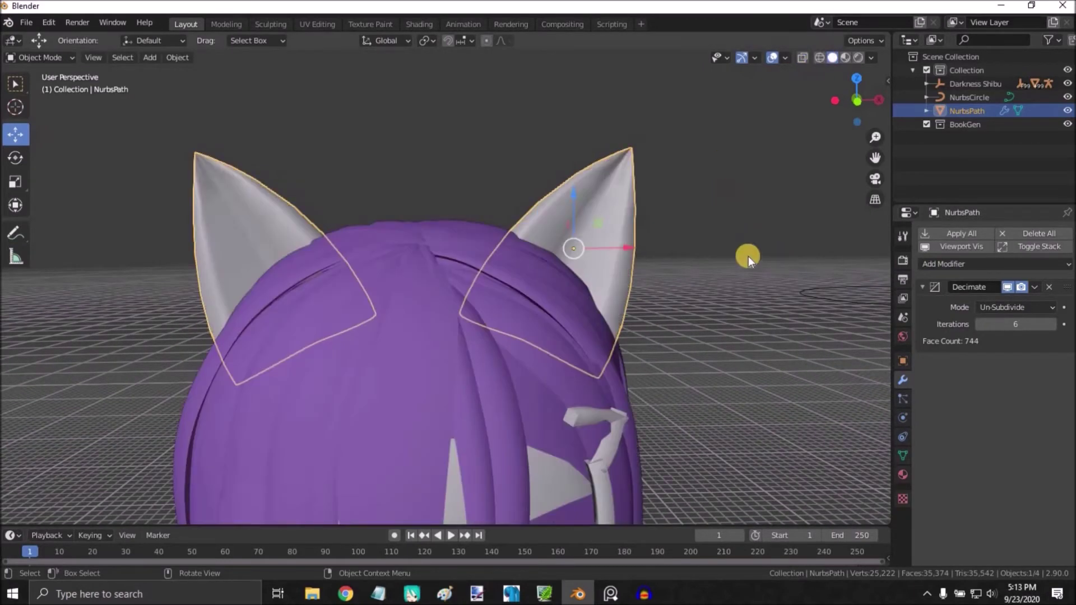
click(922, 287)
click(1034, 287)
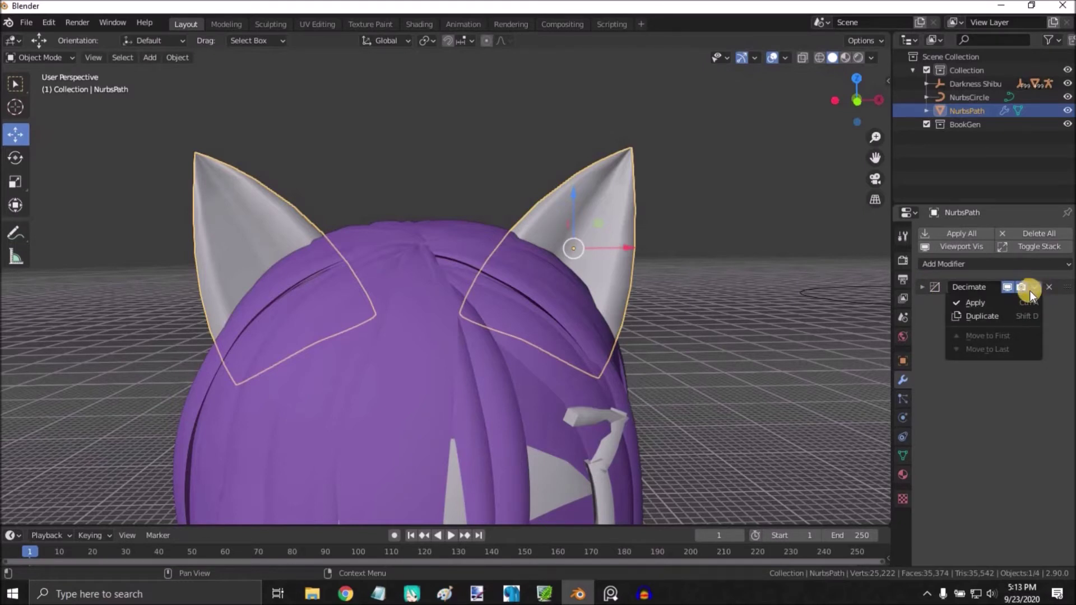
click(1036, 285)
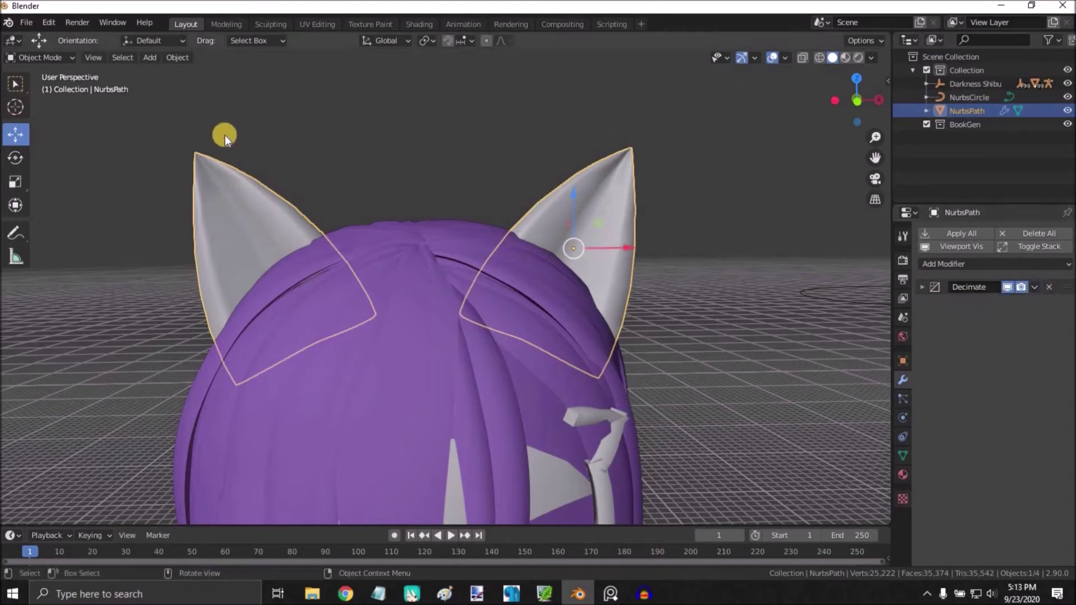
click(178, 58)
mouse_move(208, 418)
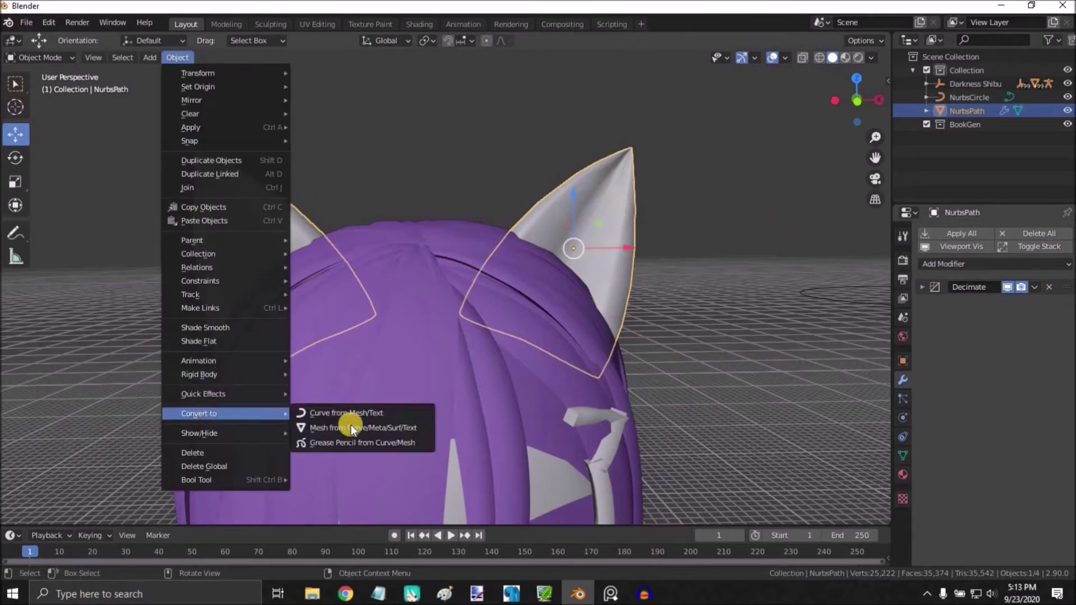
- Deselect the ears and view the character's head and upper body in material preview
click(677, 284)
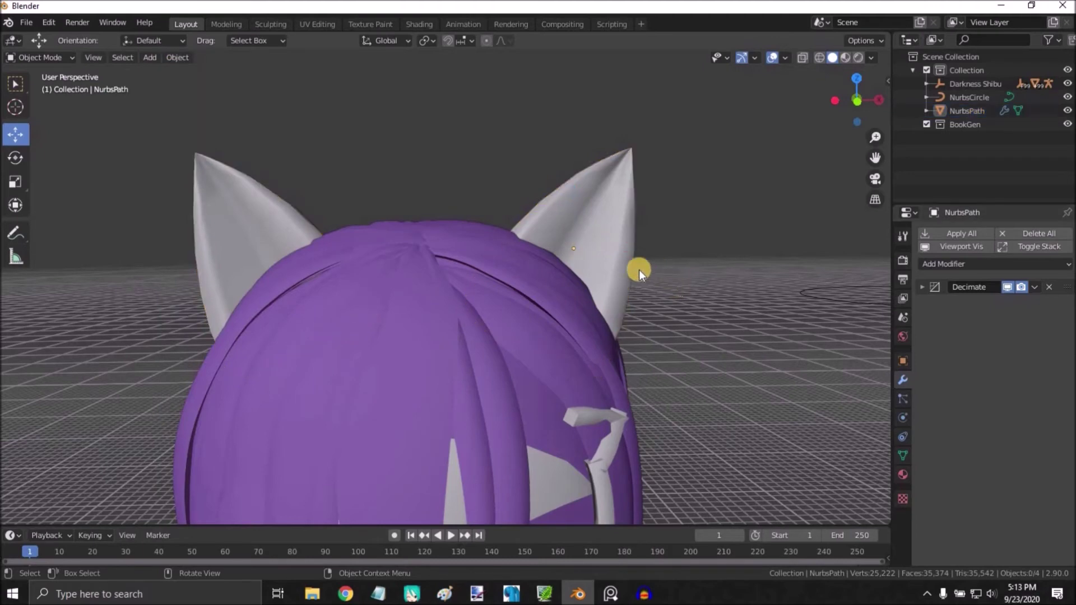
scroll(639, 270, down, 10)
scroll(532, 331, down, 3)
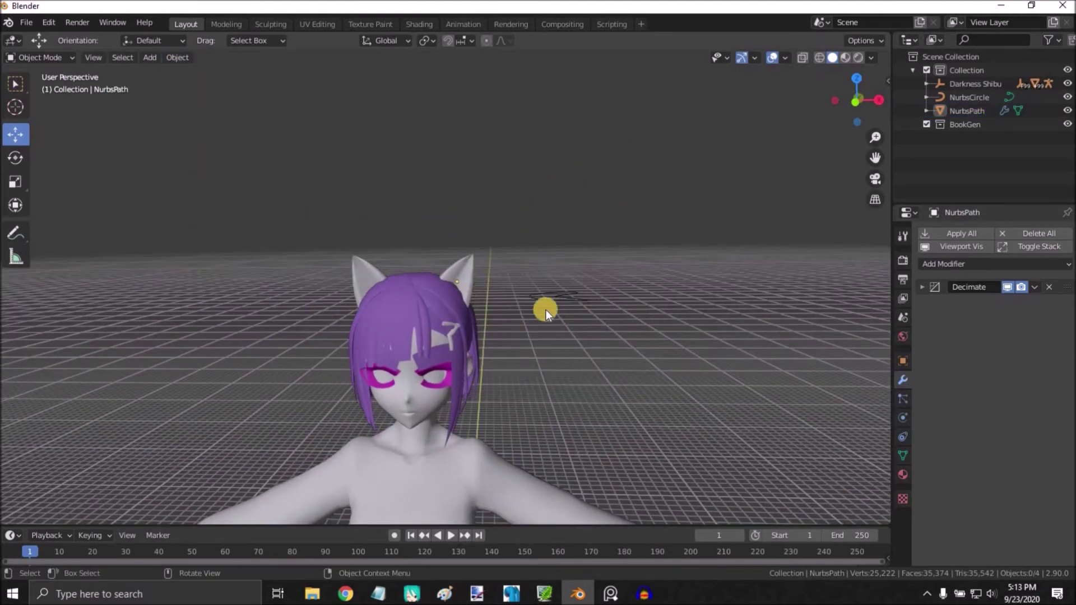
click(845, 57)
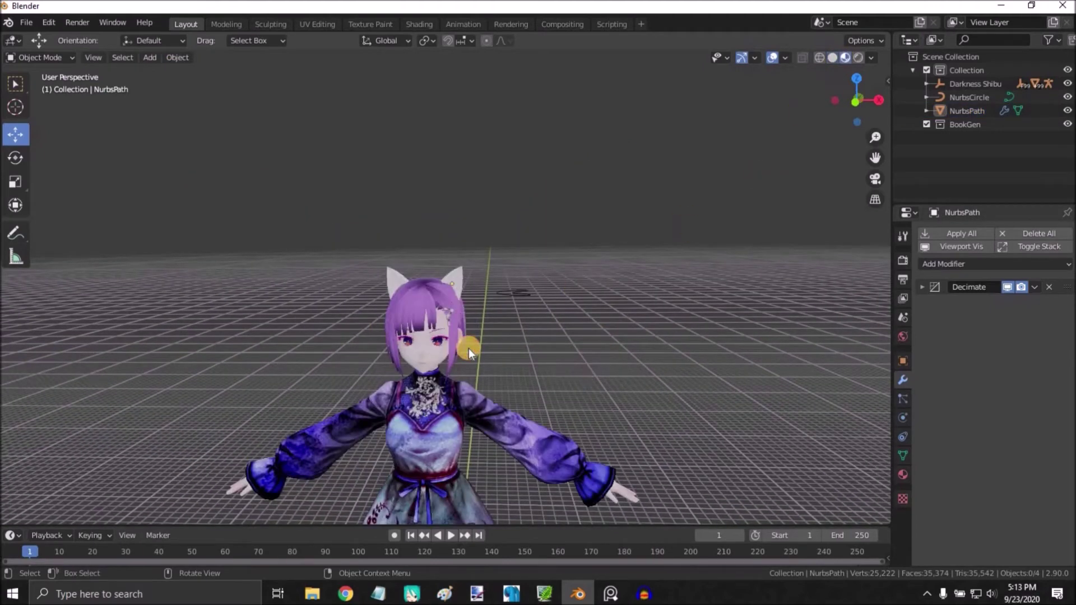
- Add a NURBS path at the origin and raise it about 22.6 m along Z to the character's head
key(shift+a)
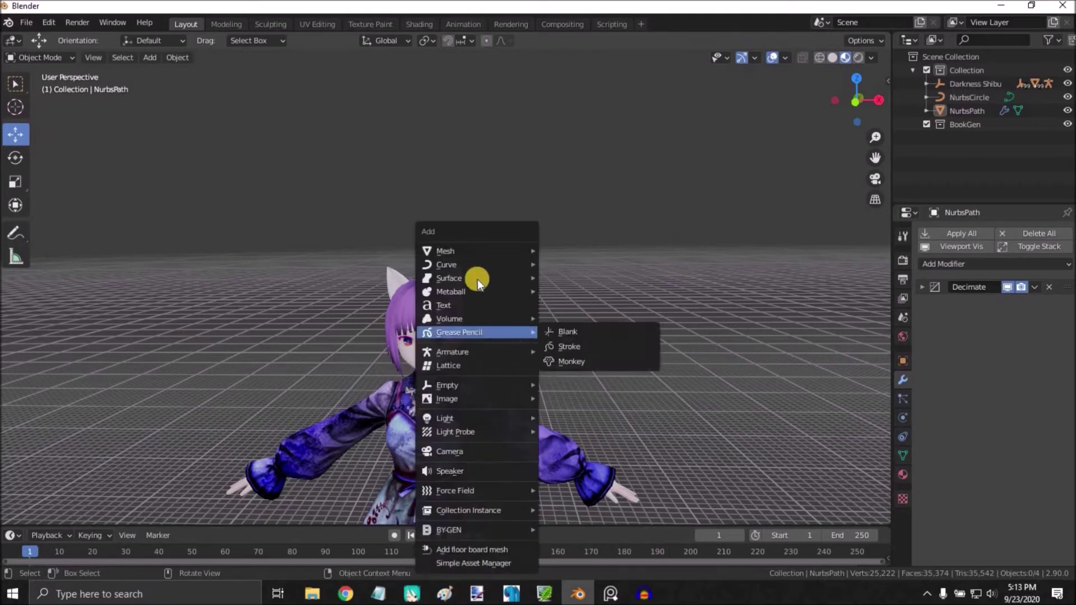
mouse_move(466, 265)
click(554, 323)
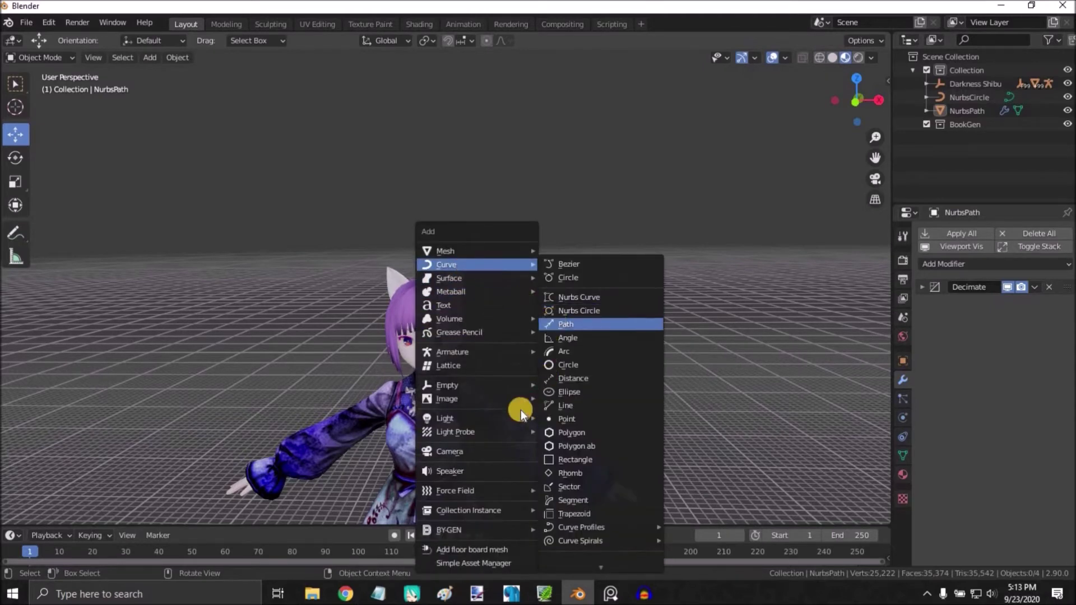
scroll(516, 374, down, 5)
middle_drag(429, 488, 427, 476)
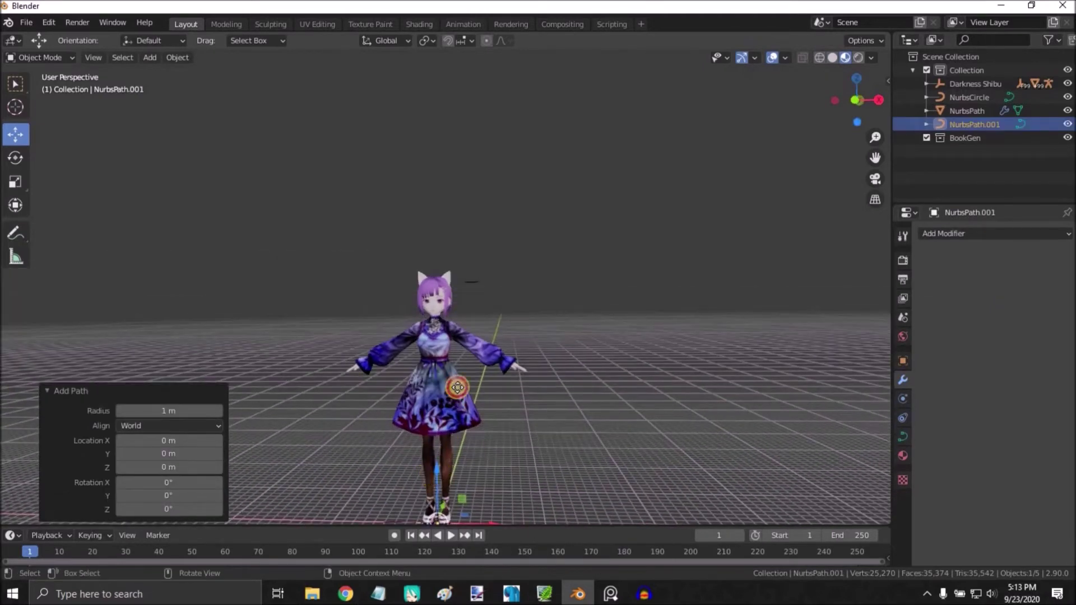
key(g)
key(z)
click(473, 236)
scroll(476, 243, up, 8)
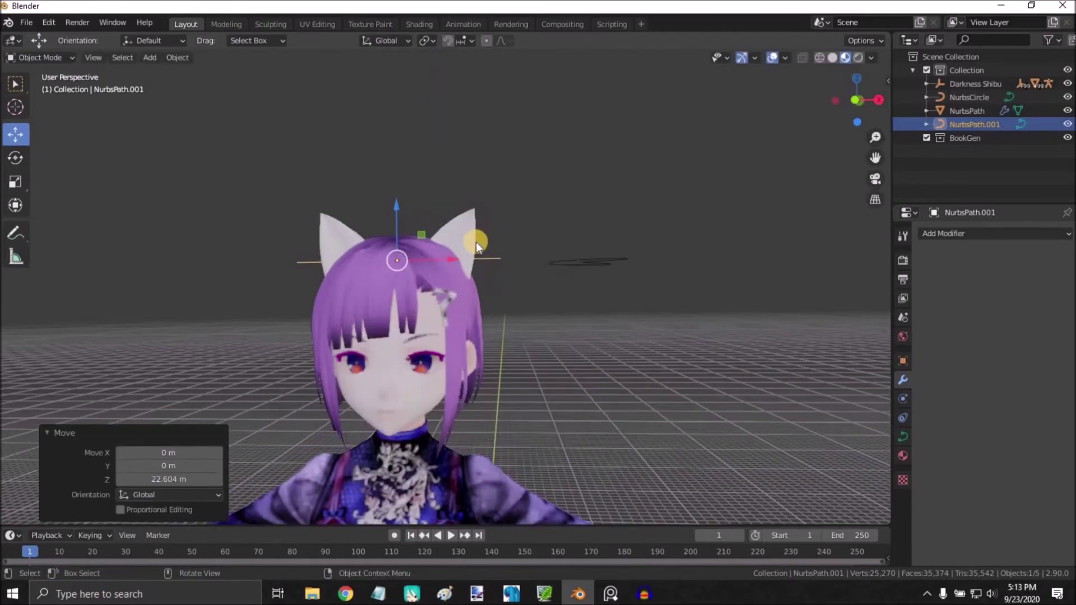
- Move the new path about 0.58 m along X and rotate it about -60.3° around the Y axis
drag(457, 267, 511, 265)
click(13, 159)
click(13, 158)
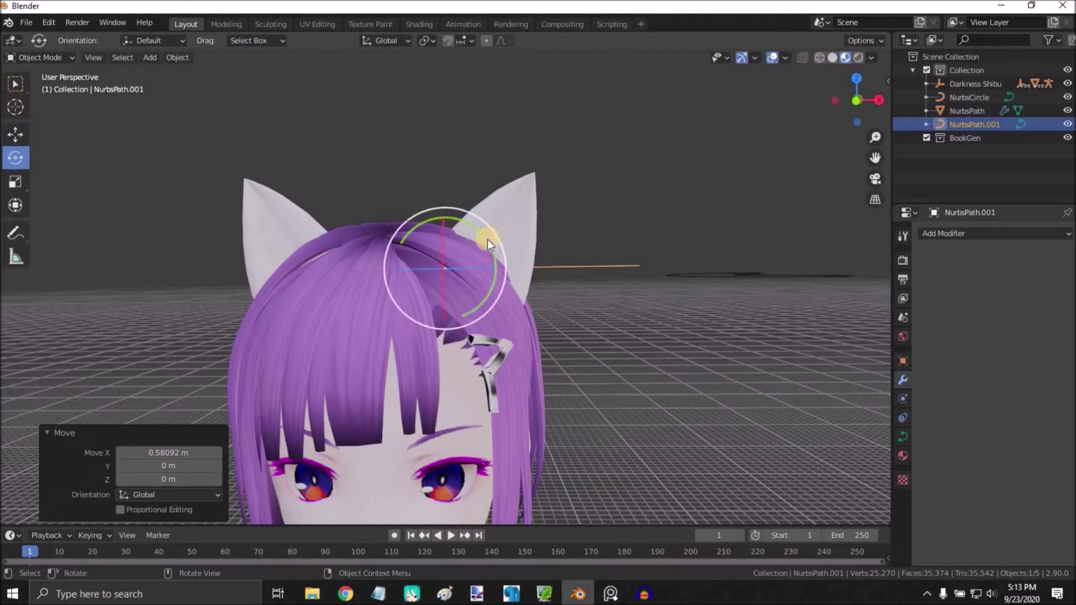
mouse_move(463, 221)
mouse_down()
mouse_move(420, 224)
mouse_move(445, 226)
mouse_up()
- Scale the new path by about 0.49 and shift it about 0.33 m along X toward the ear
key(s)
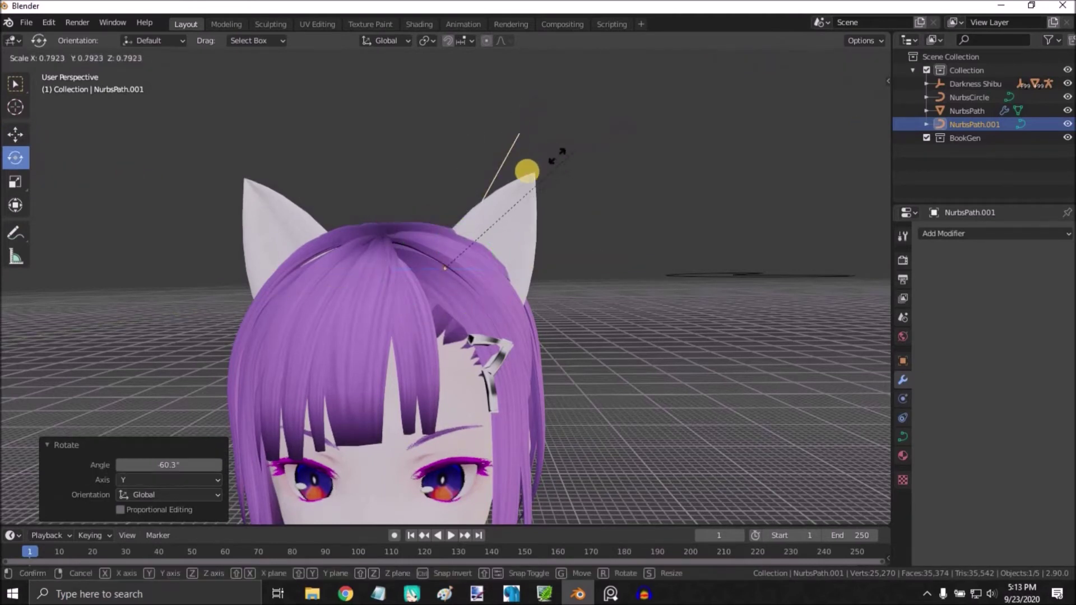
click(508, 208)
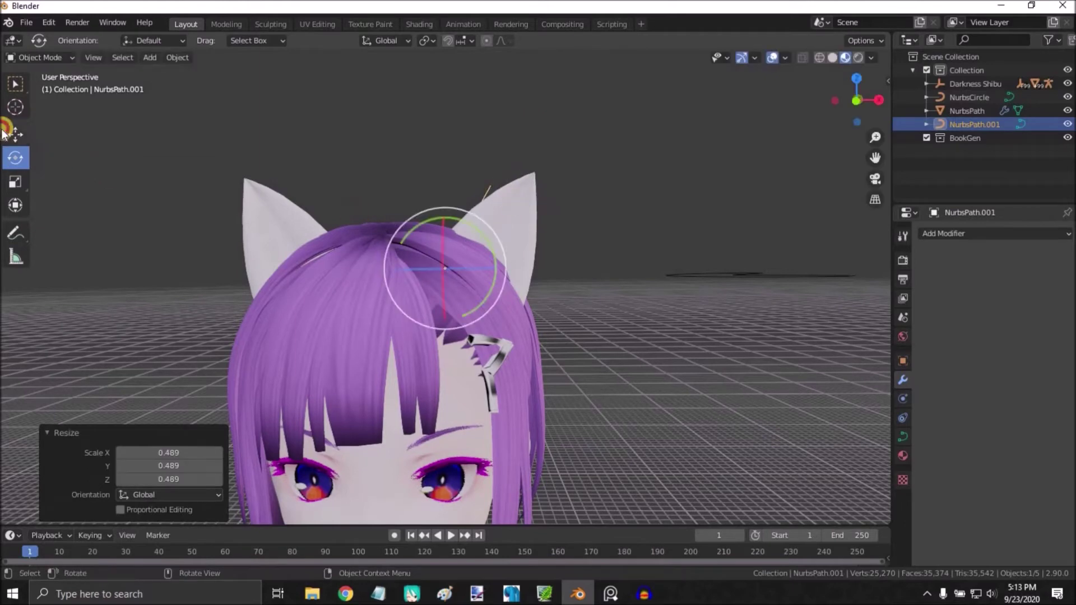
click(27, 145)
click(18, 138)
click(493, 186)
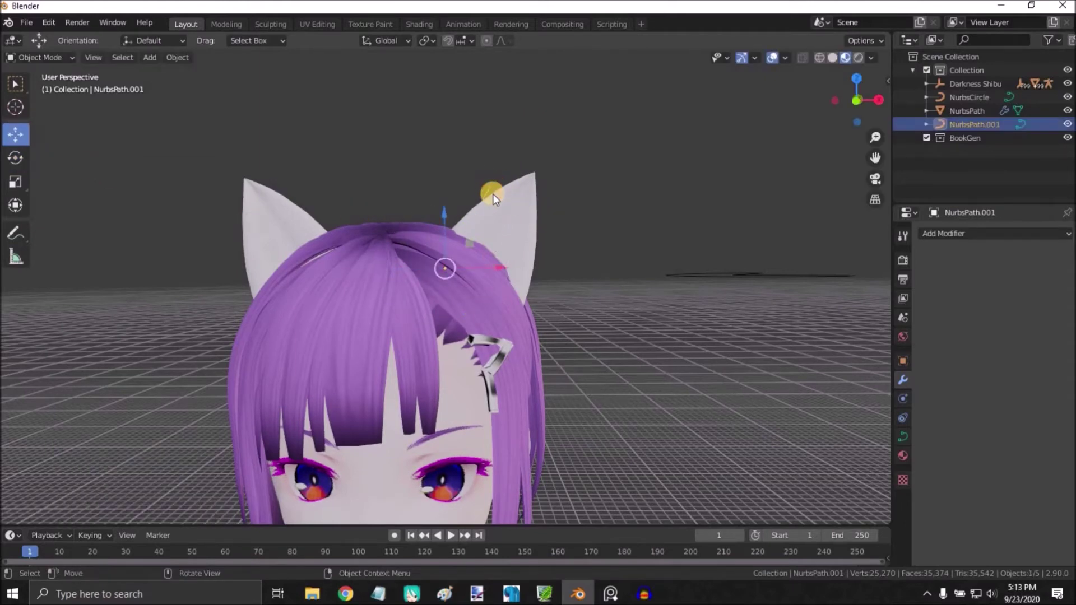
middle_drag(473, 205, 449, 217)
drag(365, 311, 421, 328)
- Shrink the path by a factor of about 0.58, enlarge it slightly to fit the ear, and deselect it
key(s)
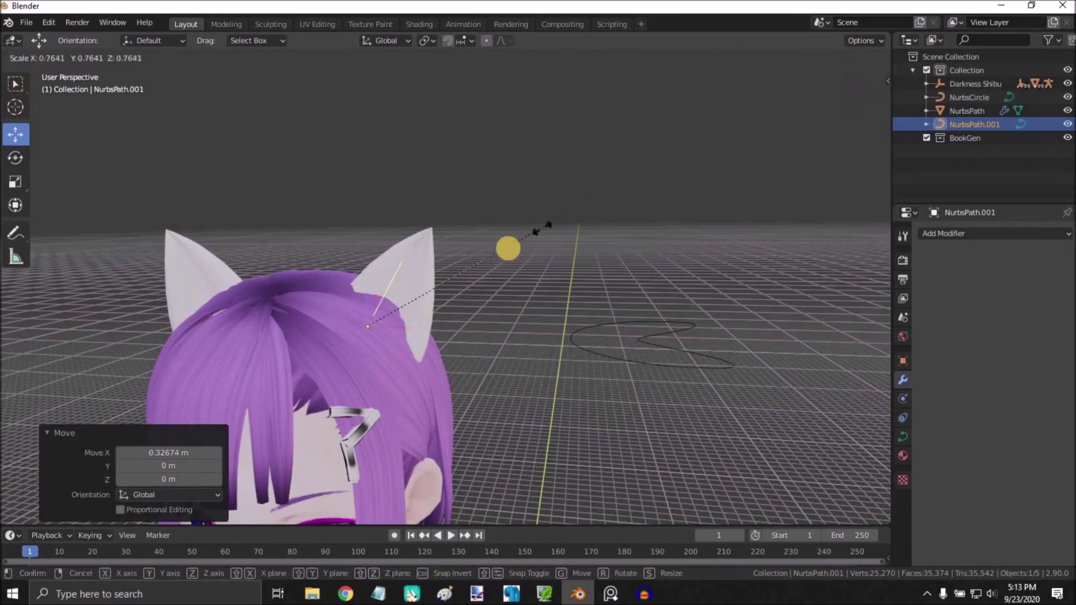
click(513, 313)
middle_drag(523, 321, 541, 312)
key(s)
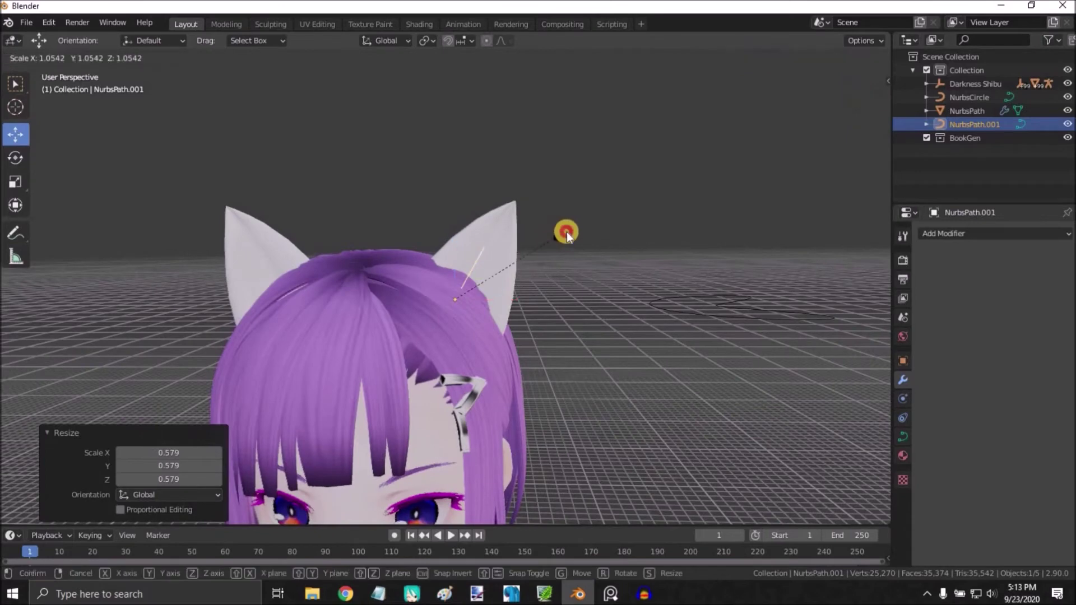
click(567, 231)
click(595, 379)
scroll(589, 380, down, 5)
scroll(586, 379, up, 5)
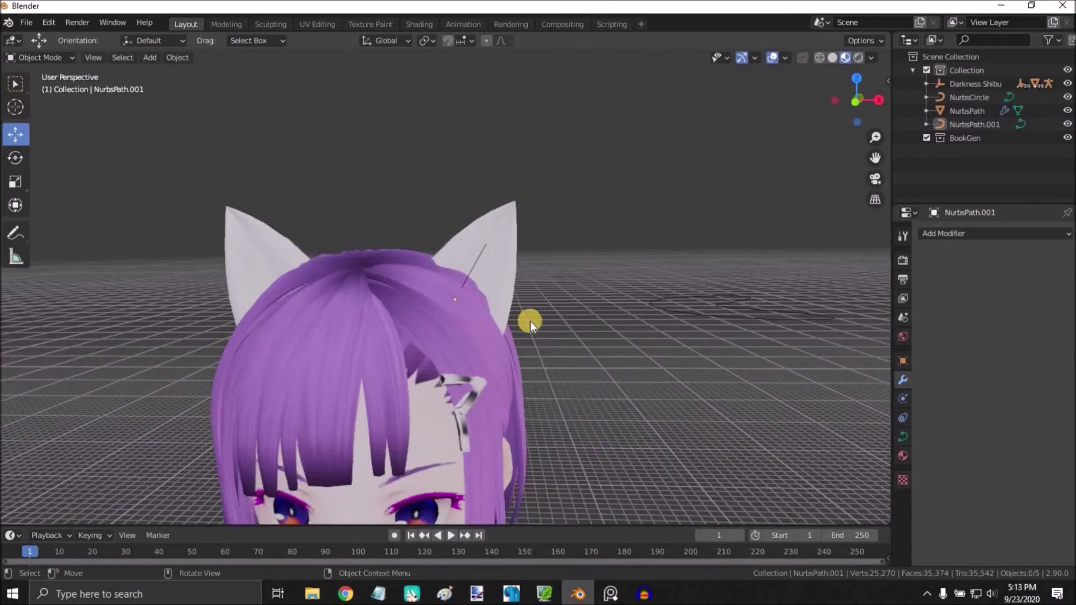
- Add a NURBS circle at the origin and raise it about 24.06 m along Z to just above the head
scroll(577, 367, down, 5)
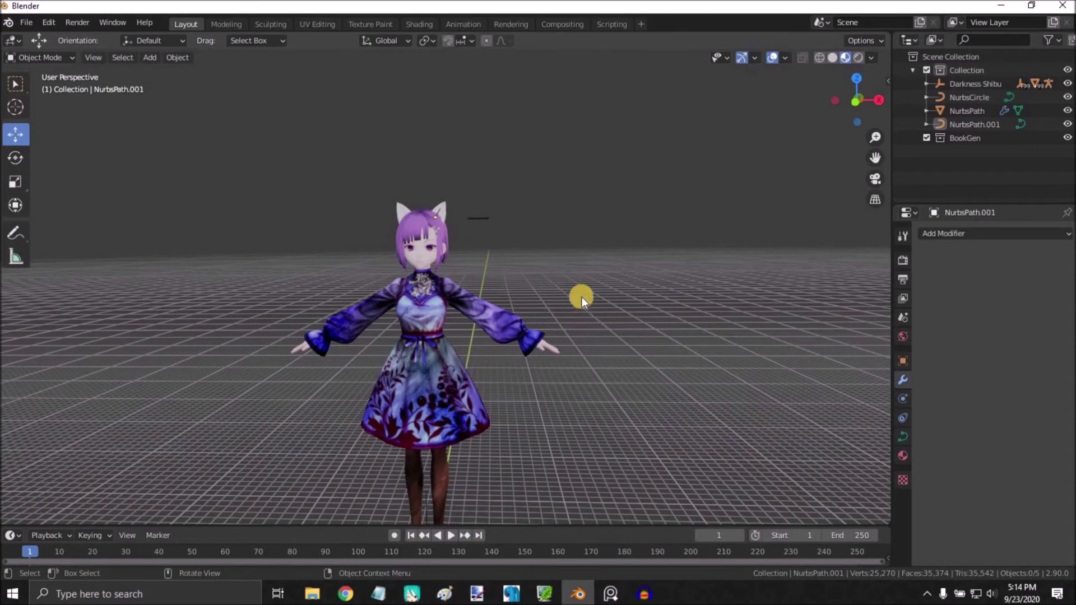
key(shift+a)
mouse_move(538, 266)
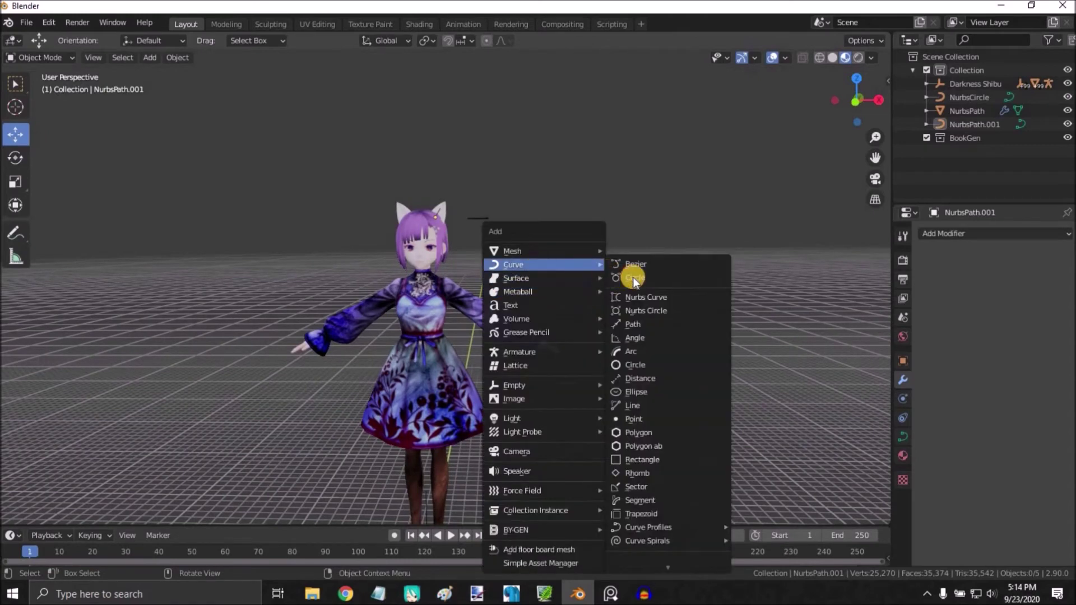
click(632, 311)
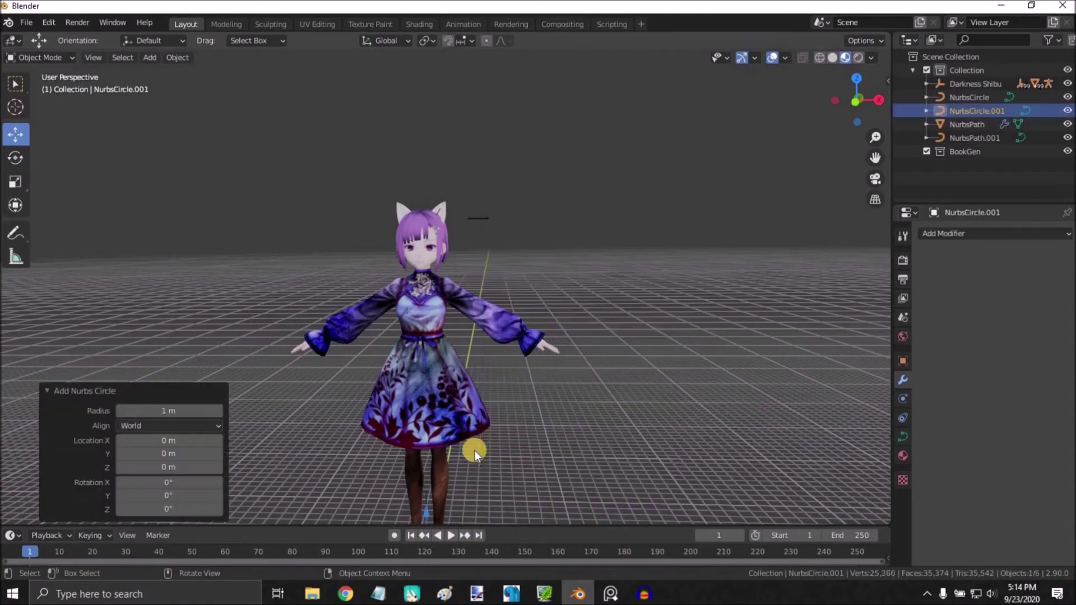
scroll(475, 450, down, 2)
key(g)
key(z)
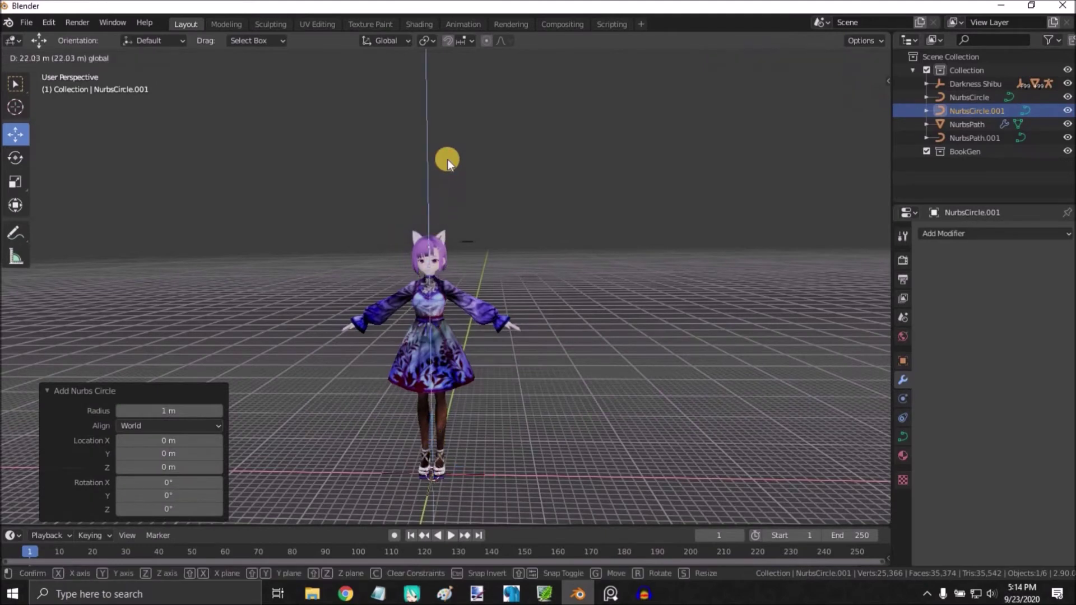
click(446, 196)
scroll(447, 201, up, 5)
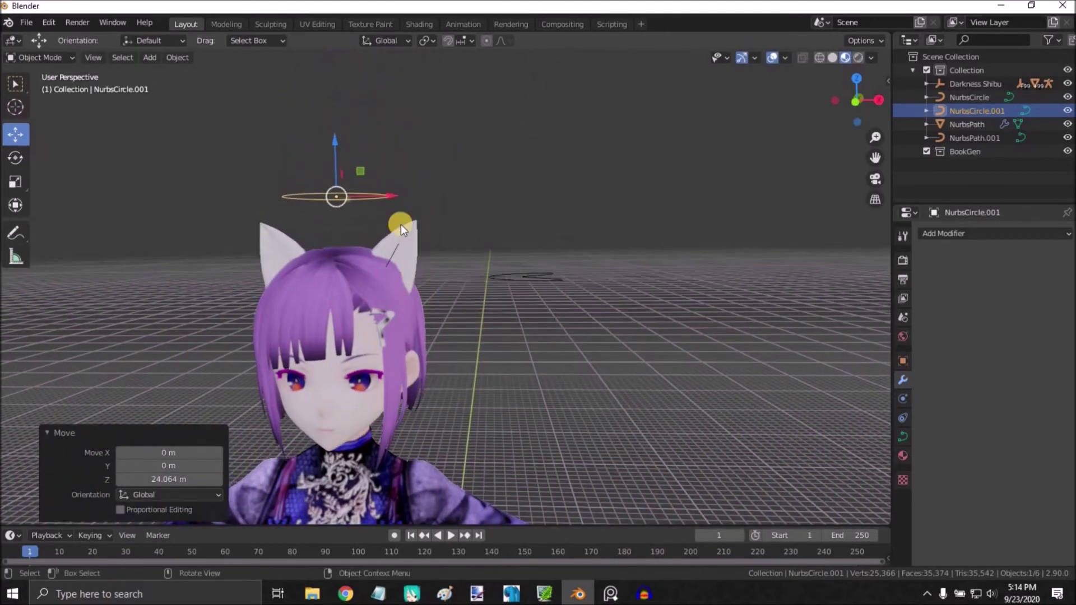
- Move the new circle about 2.66 m along X beside the head and scale it down to roughly two thirds
scroll(392, 212, up, 2)
key(g)
key(x)
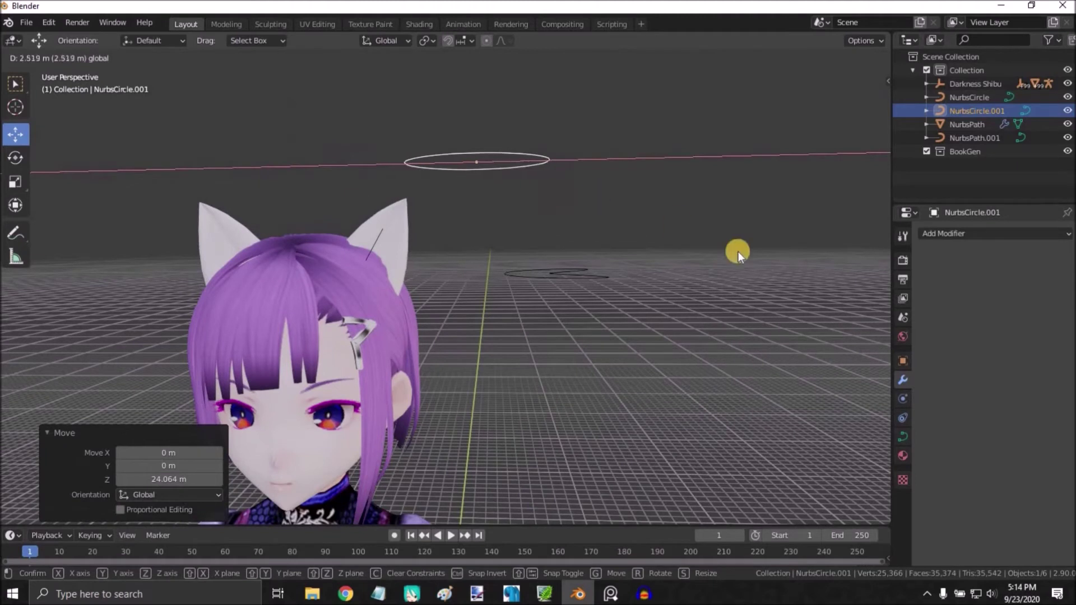
click(738, 254)
key(s)
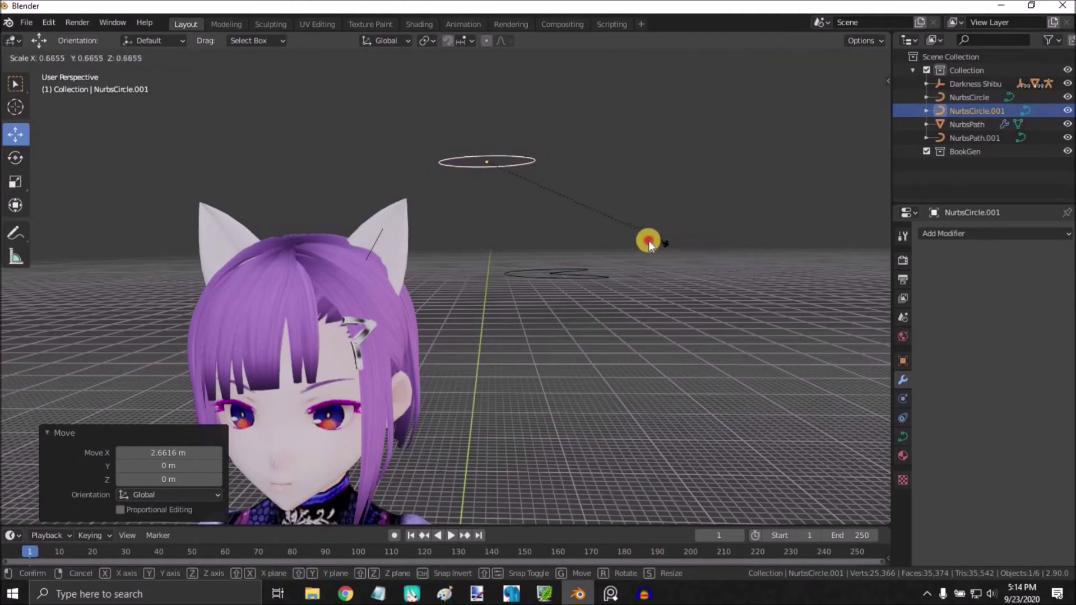
click(648, 240)
- Set the new circle above the head as the bevel object of the short path on the ear
click(372, 247)
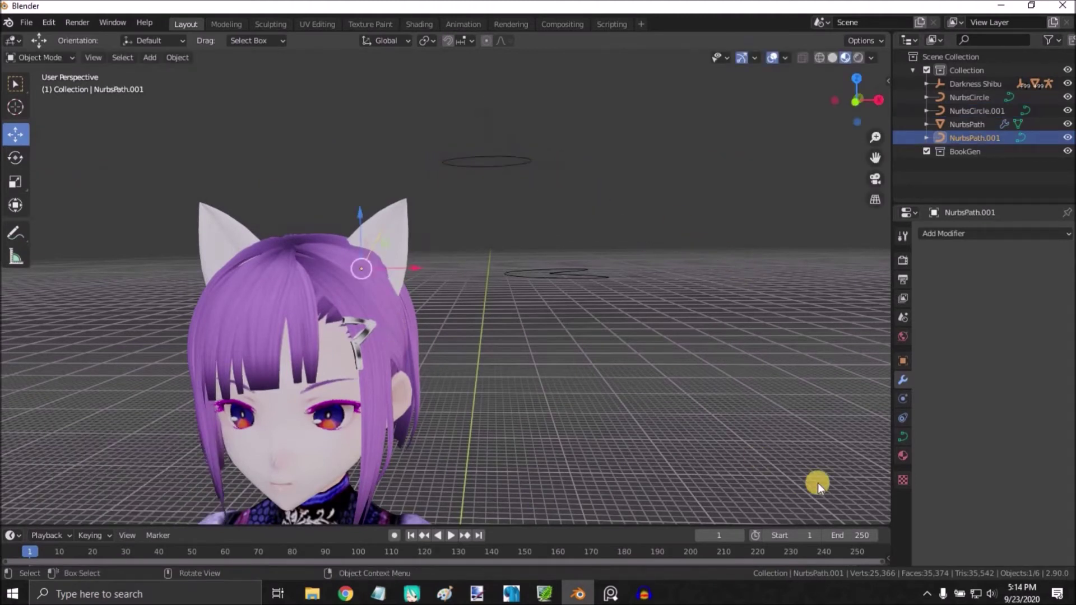
click(903, 439)
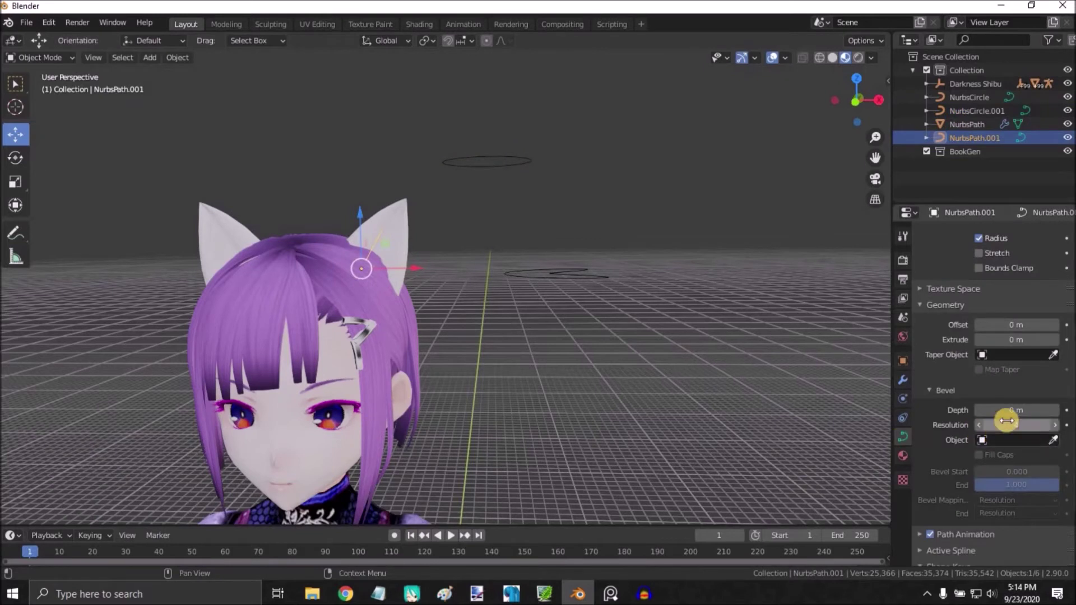
click(1056, 439)
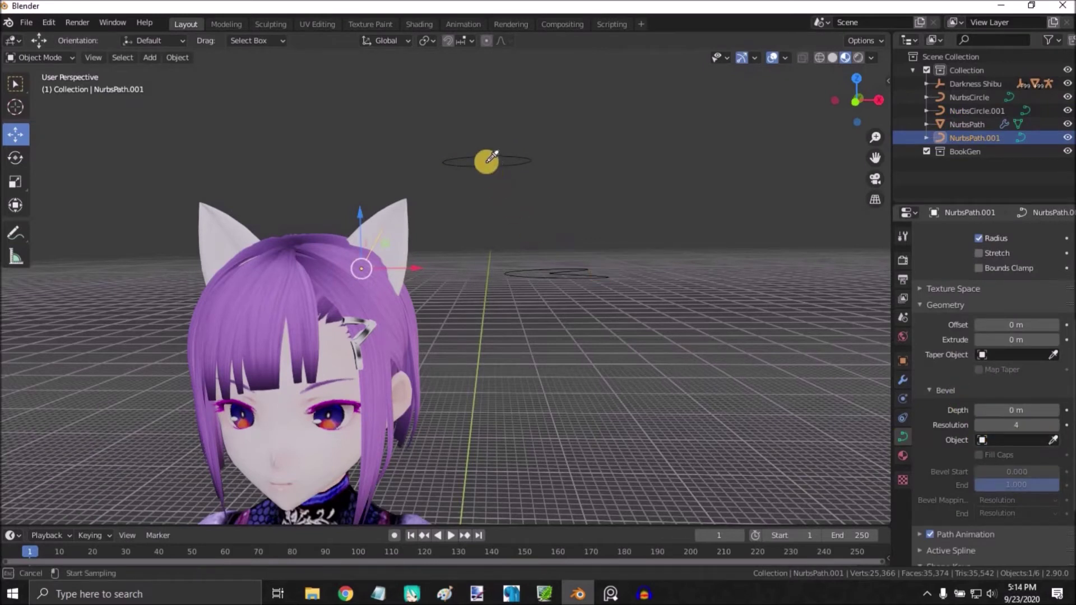
click(487, 159)
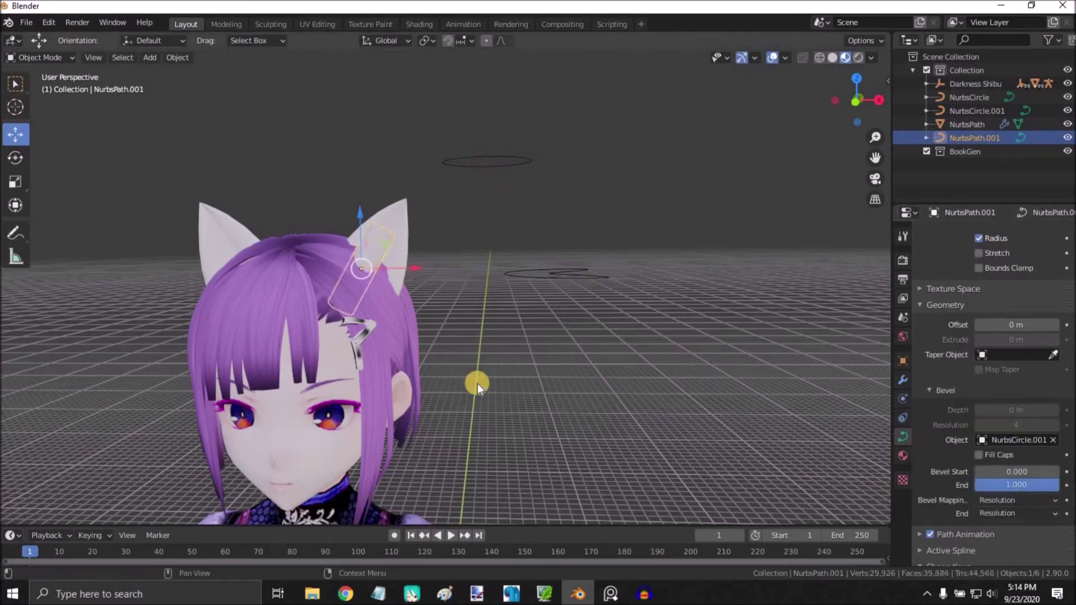
- Move the beveled path about 0.15 m along X and 0.25 m along Z, clear its scale and resize it to 0.19
scroll(477, 383, up, 2)
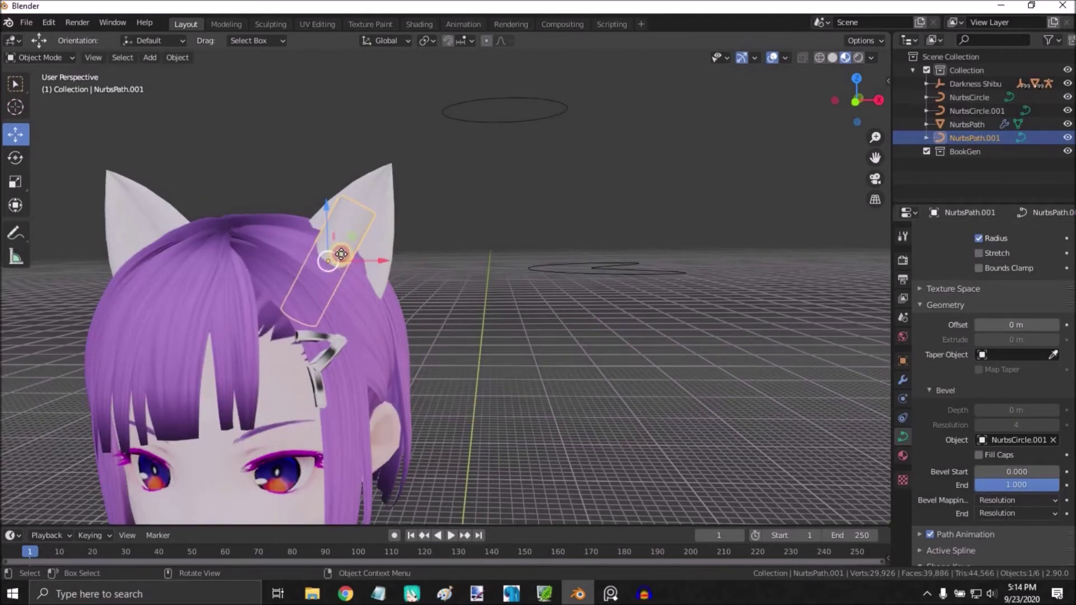
drag(341, 254, 355, 228)
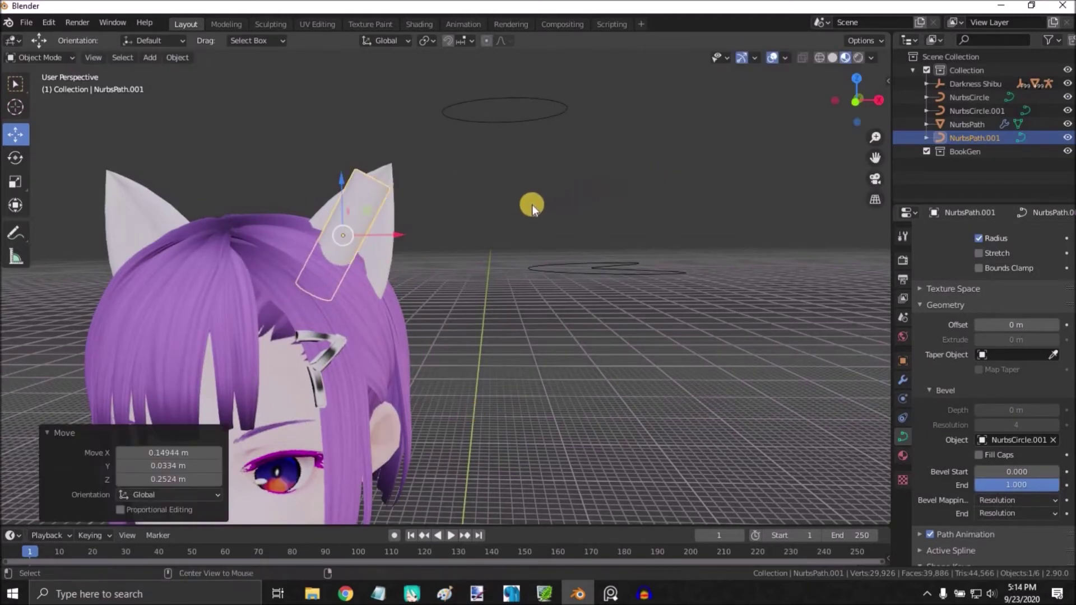
key(alt+s)
key(s)
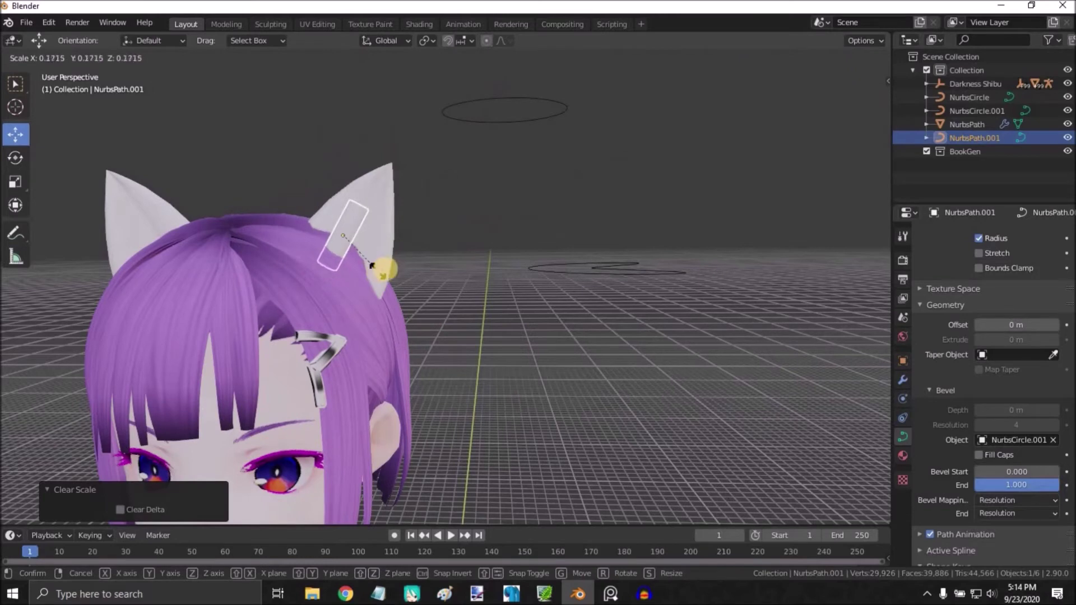
click(388, 267)
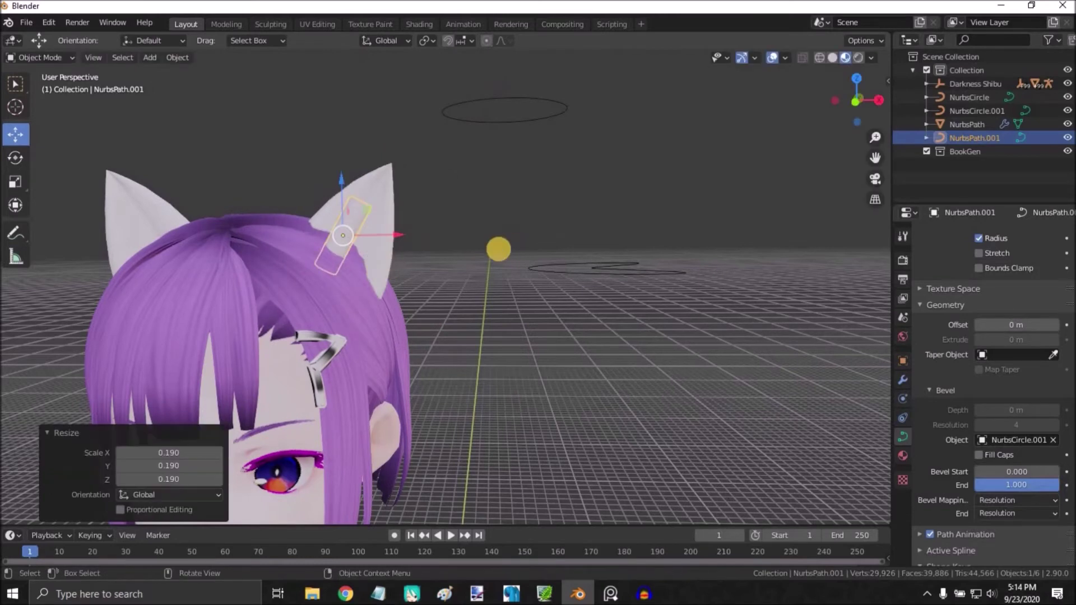
- Edit the strand's control points, shrink the radius of its upper end point to form a tip, and use solid viewport shading
click(65, 59)
click(34, 83)
scroll(336, 158, up, 5)
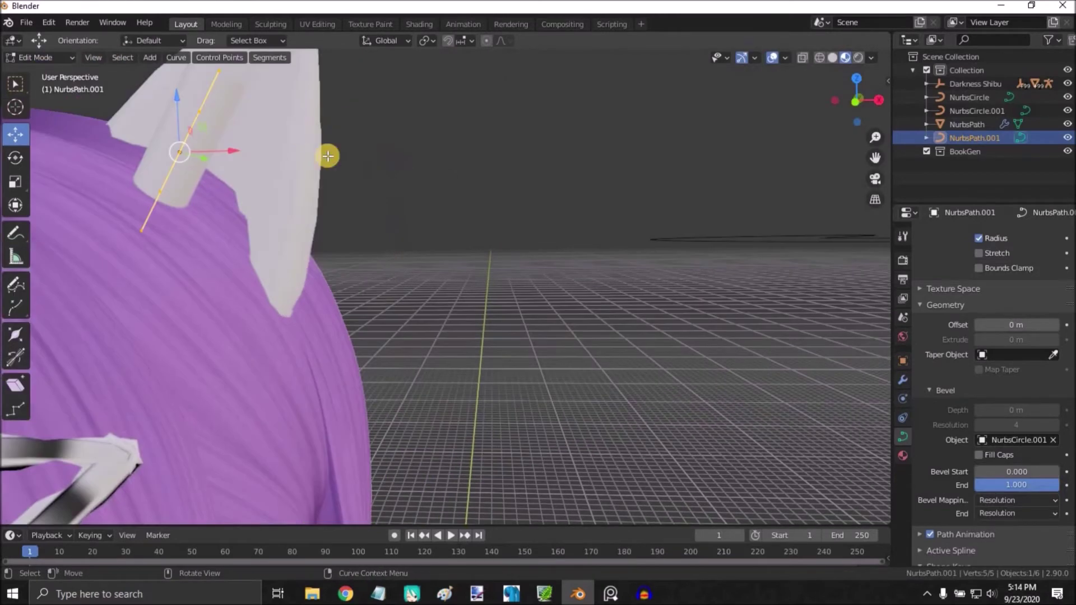
scroll(330, 168, down, 5)
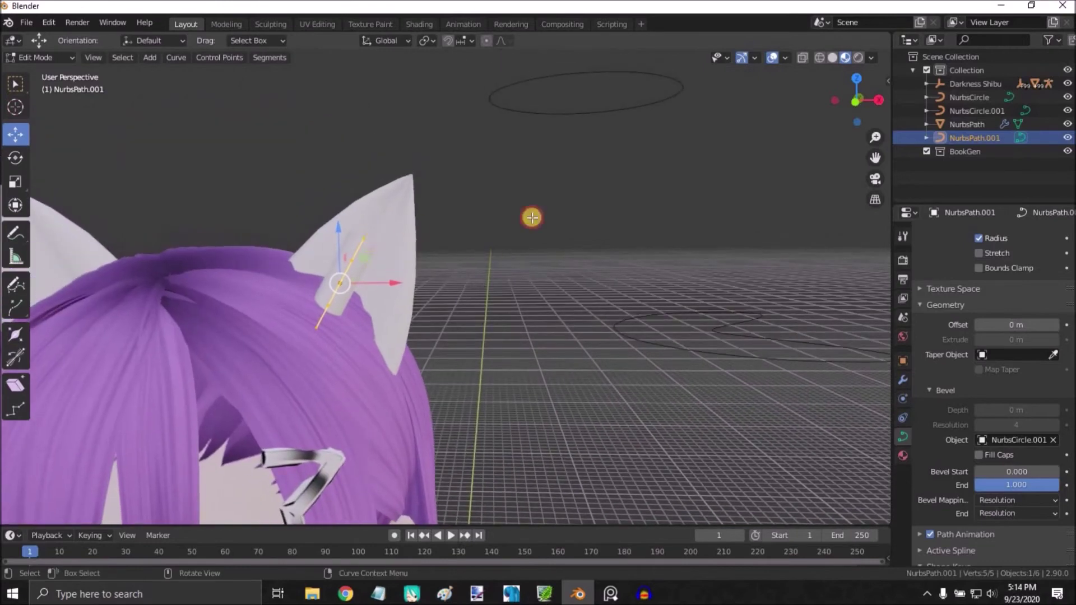
click(365, 238)
key(alt+s)
click(398, 226)
key(alt+s)
click(822, 57)
click(832, 58)
key(alt+s)
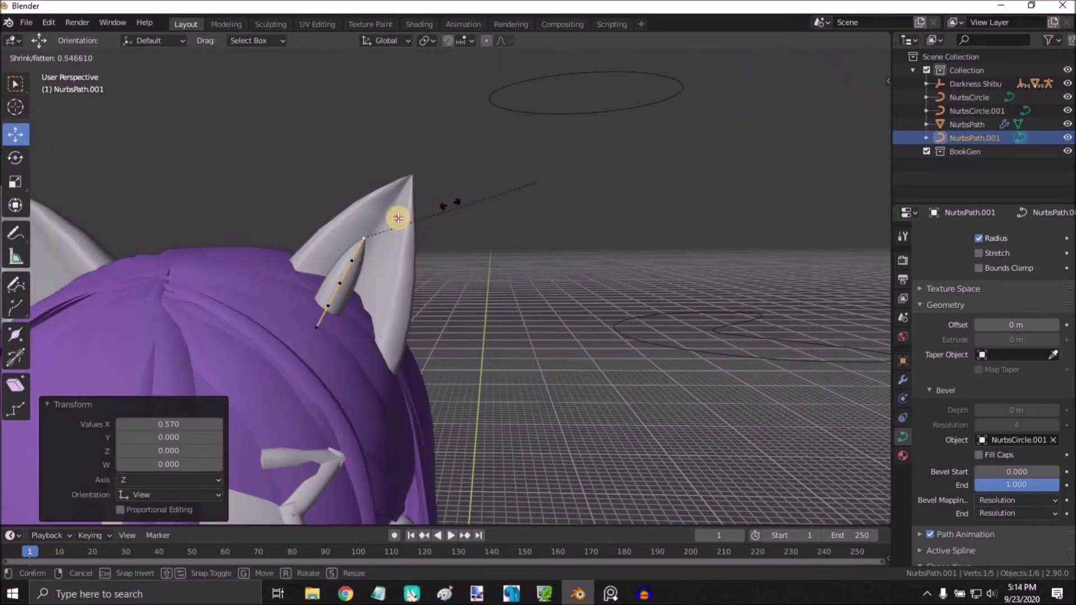
click(616, 168)
- Shrink the strand's tip further by factors of about 0.6, and adjust the radius of the control point below it
key(alt+s)
click(387, 267)
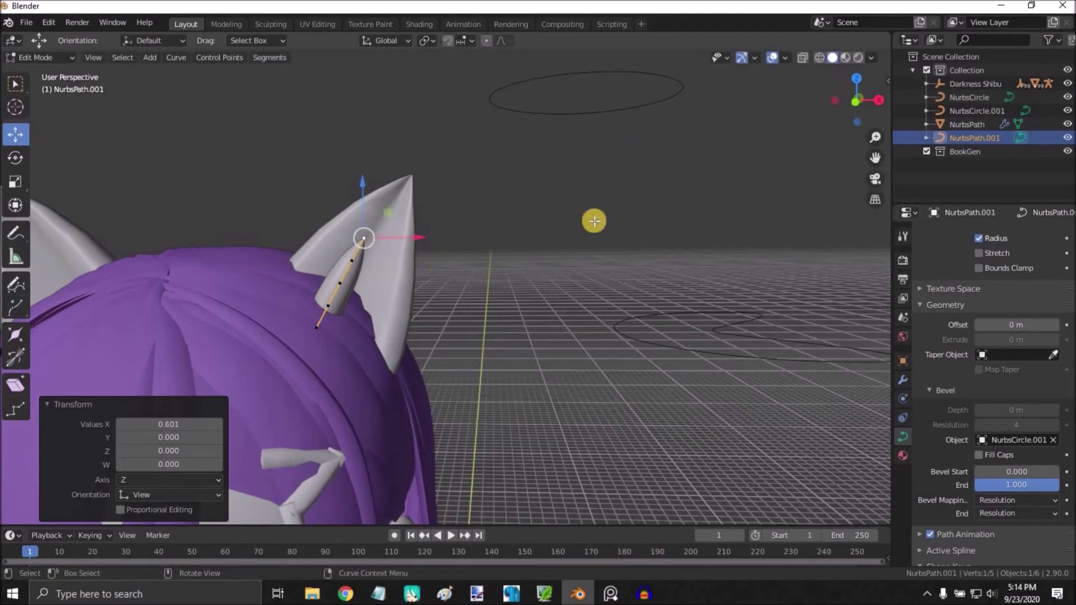
key(alt+s)
click(344, 294)
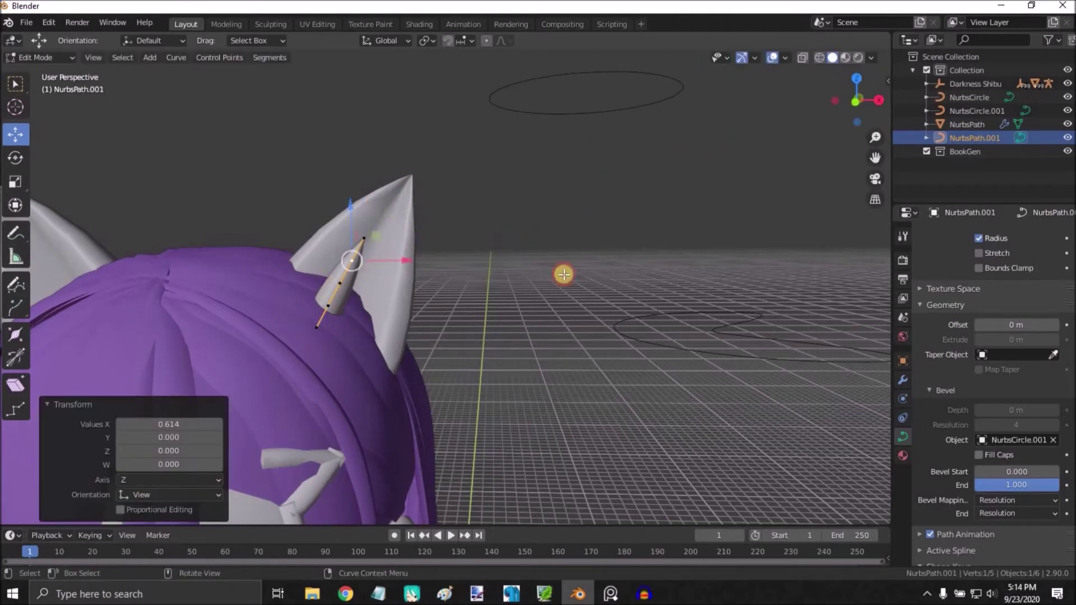
key(alt+s)
click(370, 242)
- Bend the strand by moving its tip about -0.17 m along X and 0.055 m along Z, and return to Object Mode
click(361, 237)
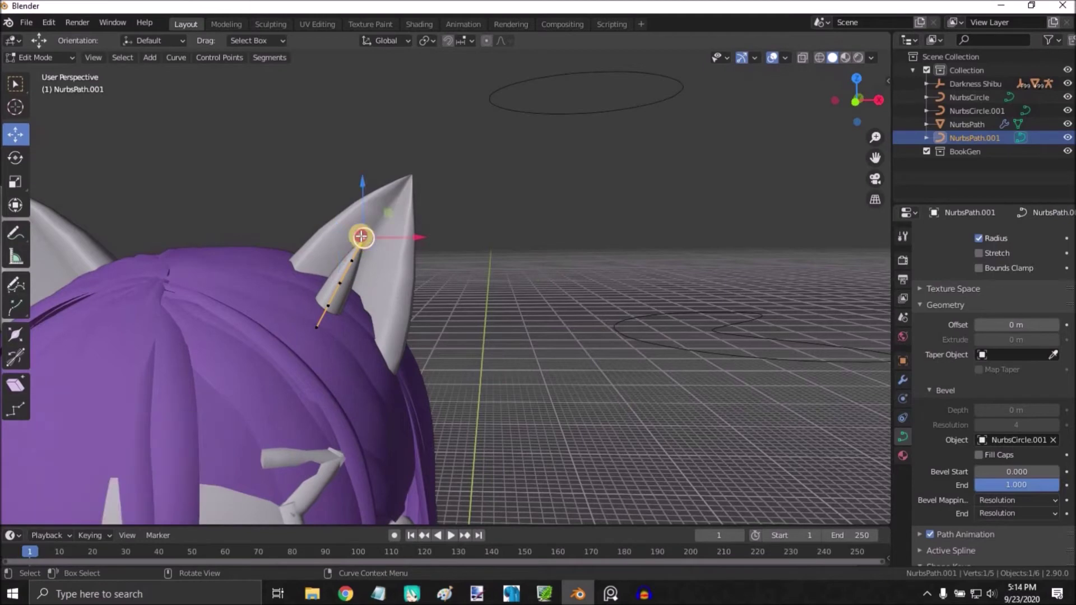
drag(361, 236, 338, 230)
click(37, 58)
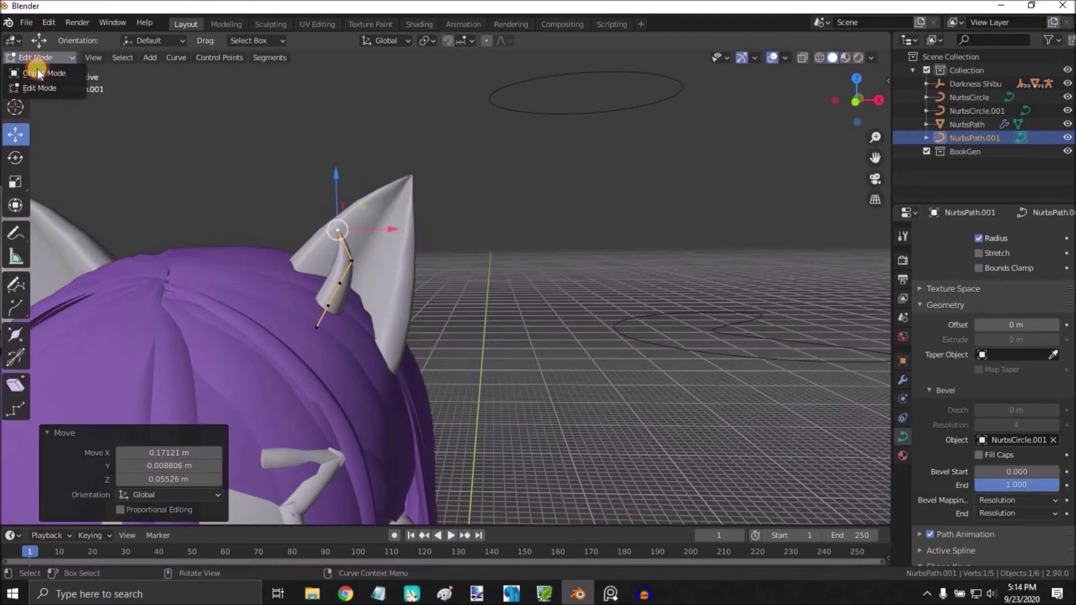
click(37, 73)
- Move the strand about 0.16 m along Y and 0.08 m along X, and reposition it against the inner ear
middle_drag(340, 294, 273, 371)
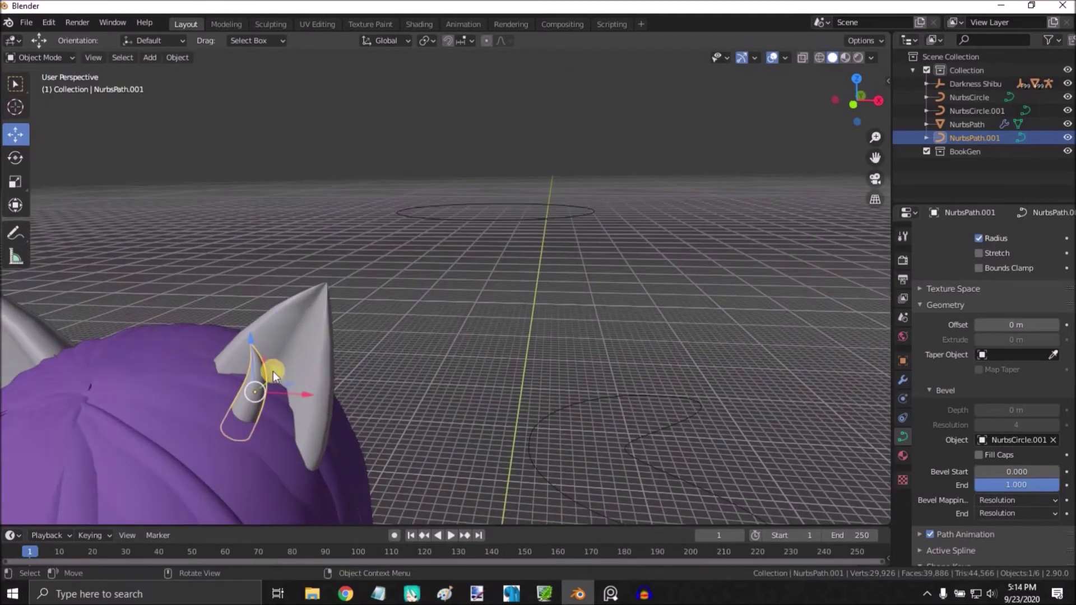
drag(274, 373, 317, 375)
middle_drag(317, 375, 367, 311)
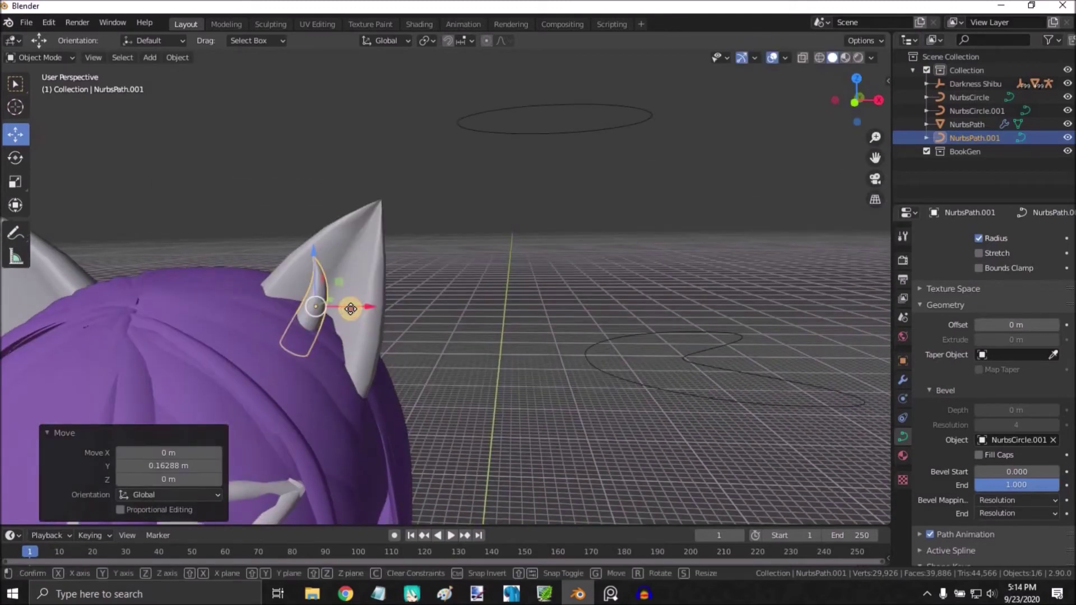
mouse_move(351, 309)
mouse_down()
mouse_move(305, 256)
mouse_move(311, 225)
mouse_move(345, 295)
mouse_move(358, 291)
mouse_up()
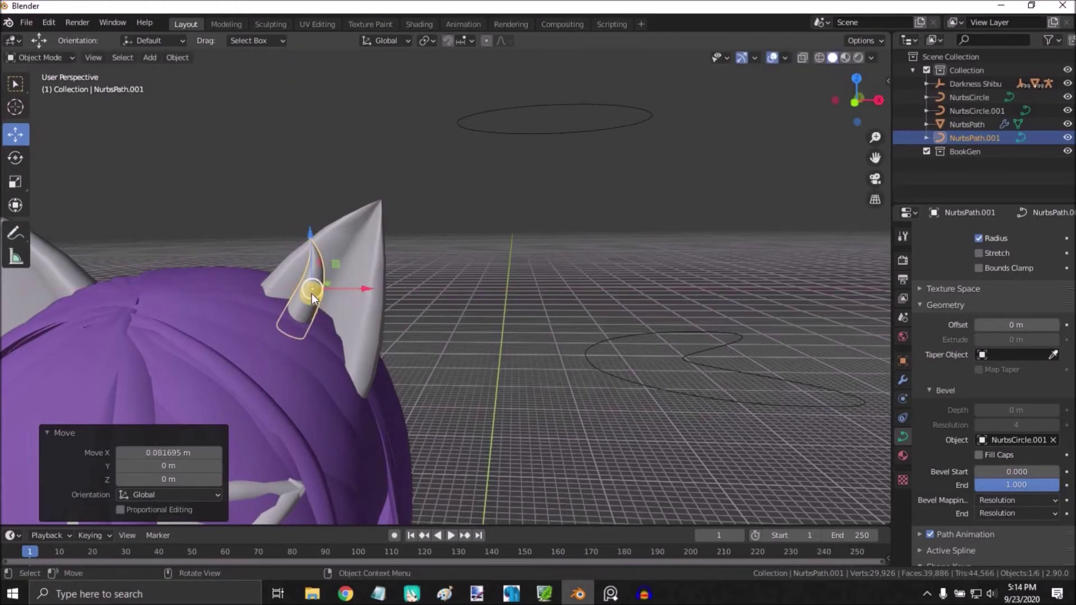
- Duplicate the strand and place the copy beside it, offset about 0.14 m along X and -0.05 m along Z
key(shift+d)
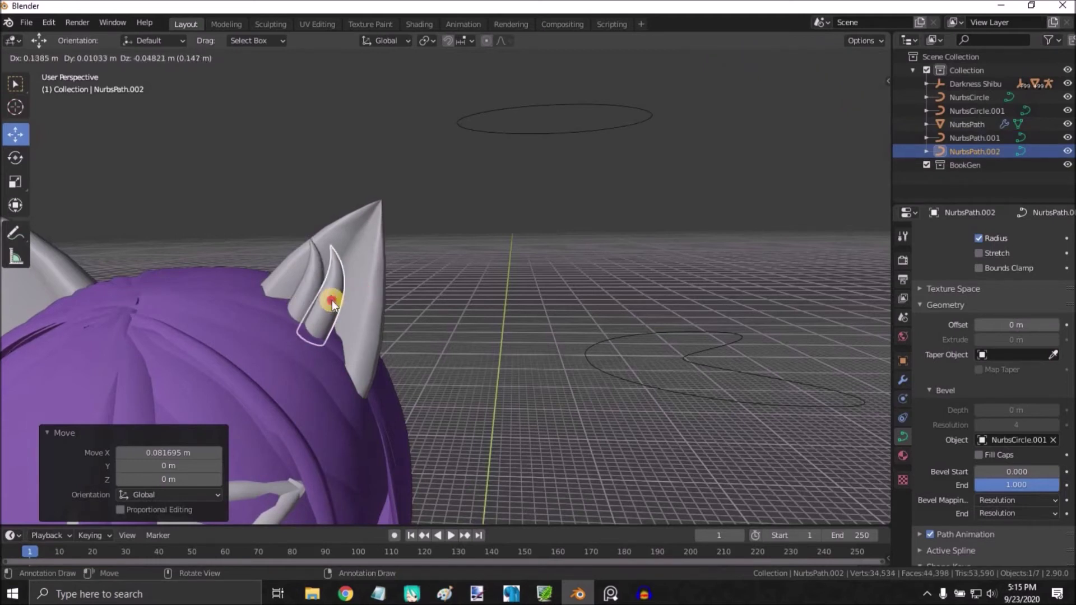
click(331, 301)
middle_drag(122, 181, 118, 181)
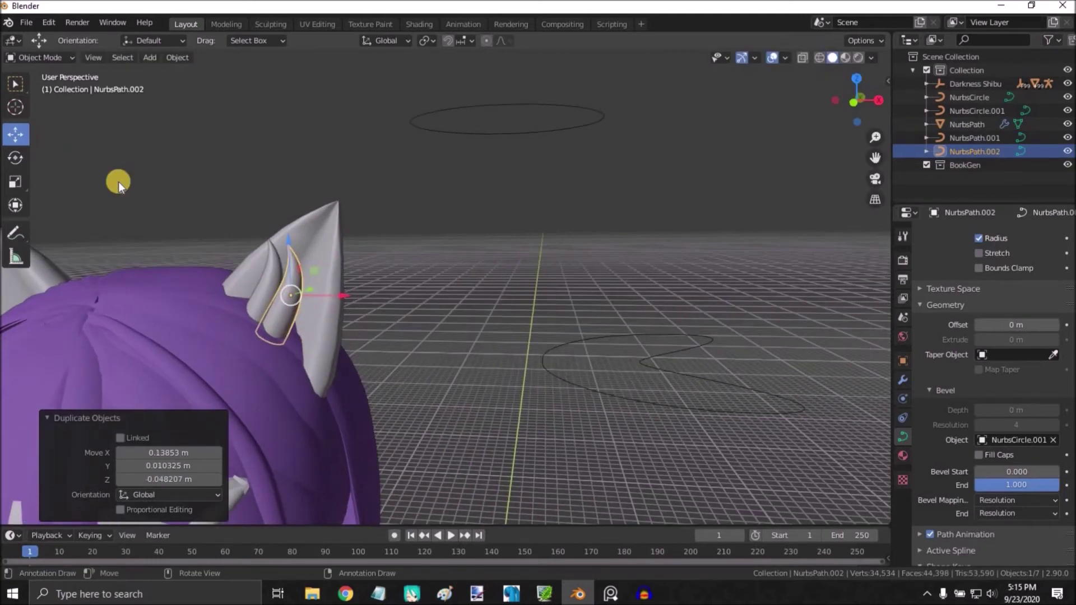
- Straighten the second strand by moving its tip about 0.15 m along X and 0.07 m along Z in Edit Mode
click(41, 58)
click(42, 86)
drag(295, 242, 317, 235)
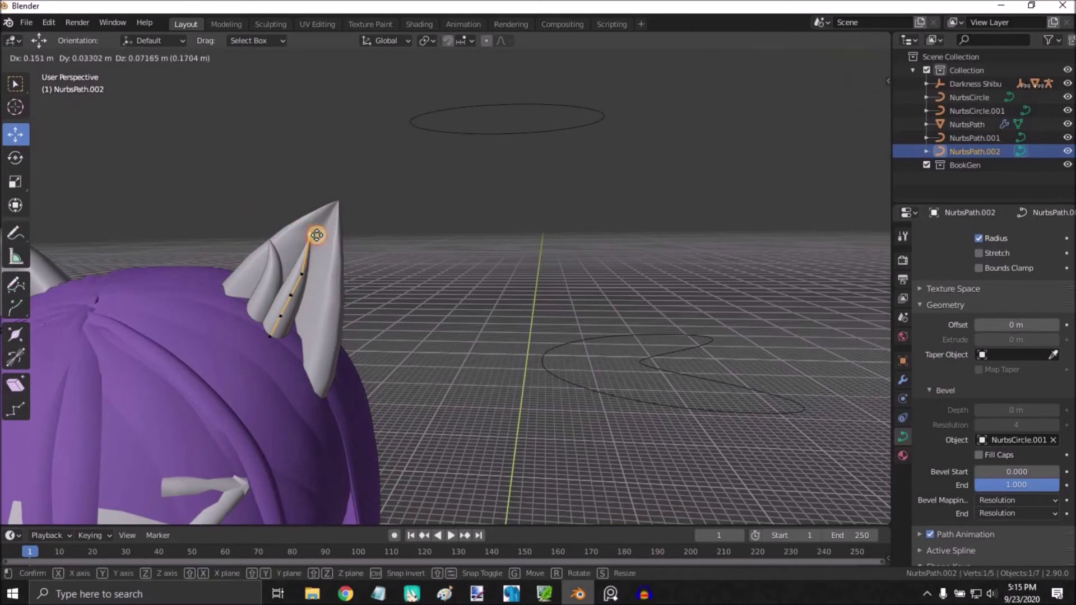
click(316, 235)
click(43, 58)
click(43, 72)
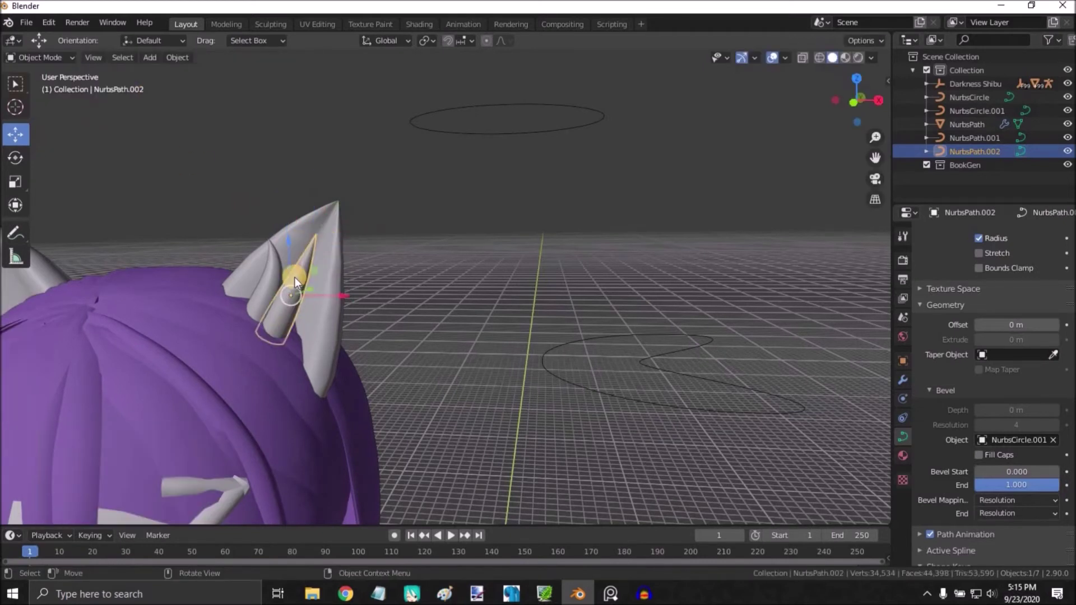
- Duplicate the second strand toward the ear's outer edge and move the copy's tip about 0.037 m along X and -0.056 m along Z
key(shift+d)
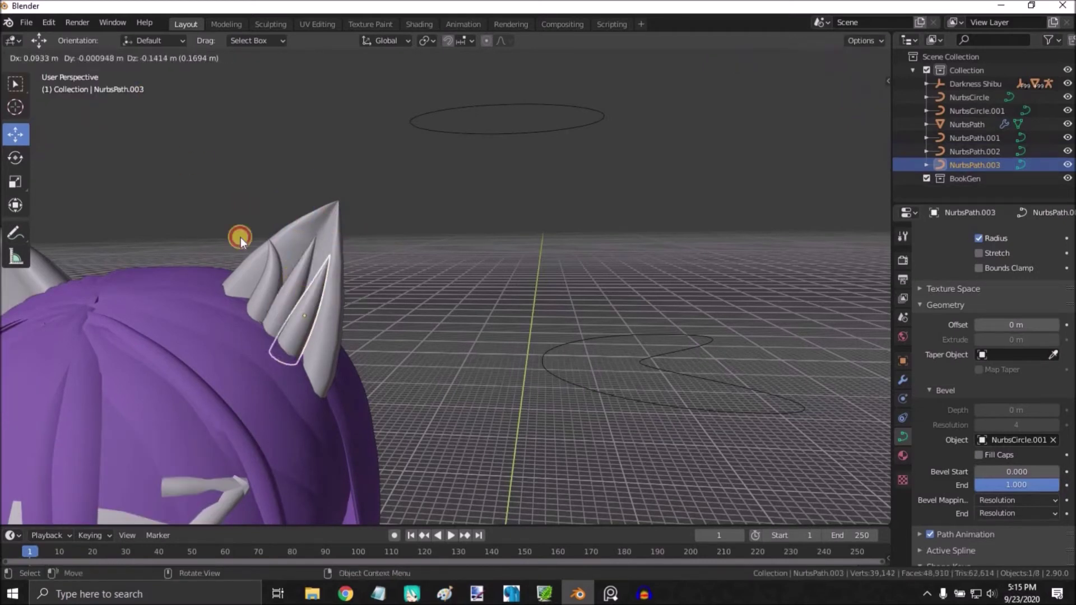
click(261, 257)
click(43, 58)
click(39, 88)
key(g)
click(335, 263)
click(39, 58)
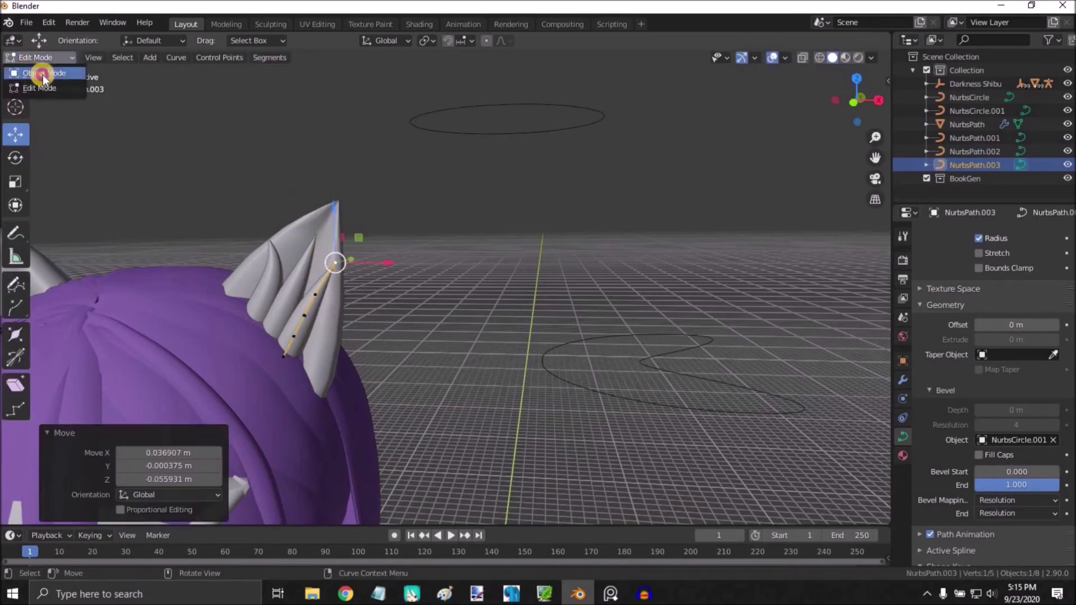
click(43, 74)
- Duplicate the third strand to the ear's outer lower corner and bend the copy's tip outward past the ear edge
key(shift+d)
click(297, 294)
click(39, 88)
drag(343, 292, 367, 314)
click(43, 58)
click(50, 73)
- Duplicate the outermost strand and place the copy in front of the gap between the first two strands
key(shift+d)
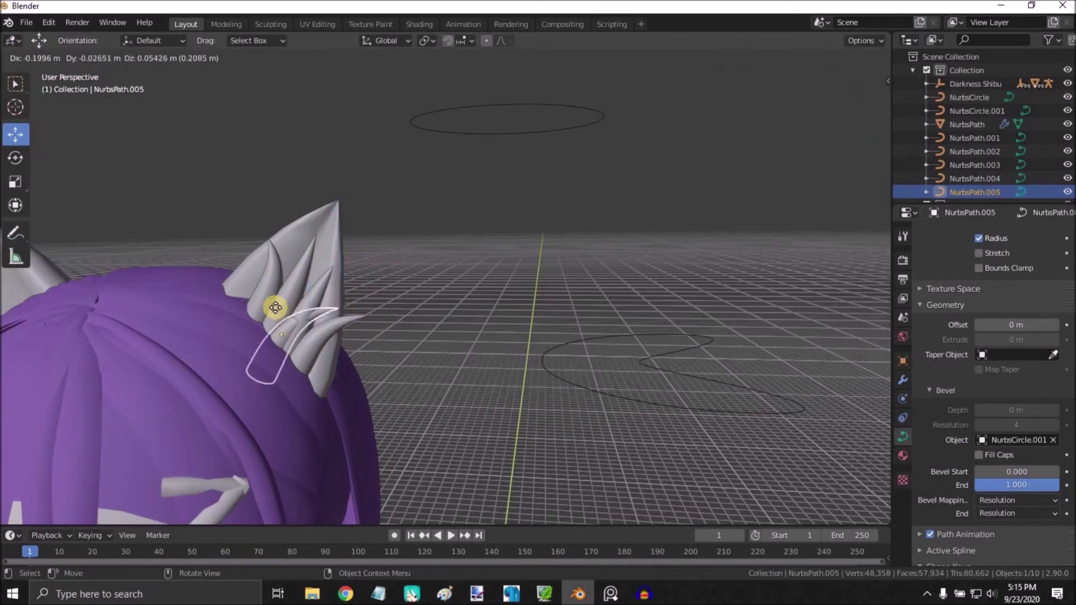
click(272, 288)
middle_drag(292, 336, 254, 362)
drag(242, 374, 255, 368)
middle_drag(256, 364, 294, 314)
- Pull the front strand's tip back about -0.24 m along X and 0.10 m along Z, and return to Object Mode
click(40, 59)
click(39, 88)
drag(359, 246, 323, 231)
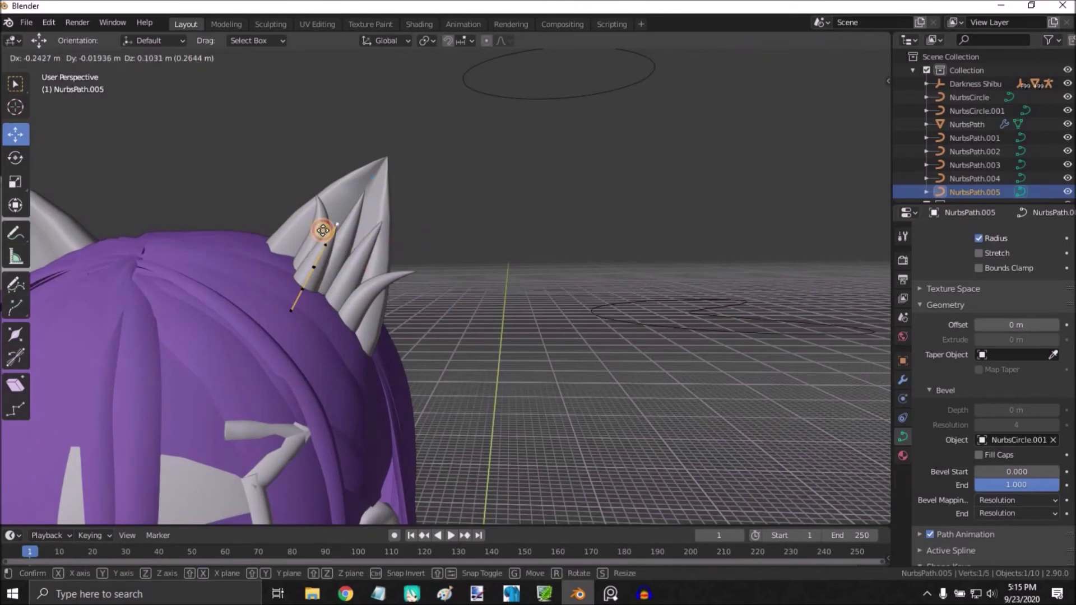
click(323, 230)
click(40, 58)
click(43, 73)
- Duplicate the front strand and place the copy beside it, offset about 0.153 m along X and -0.066 m along Z
key(shift+d)
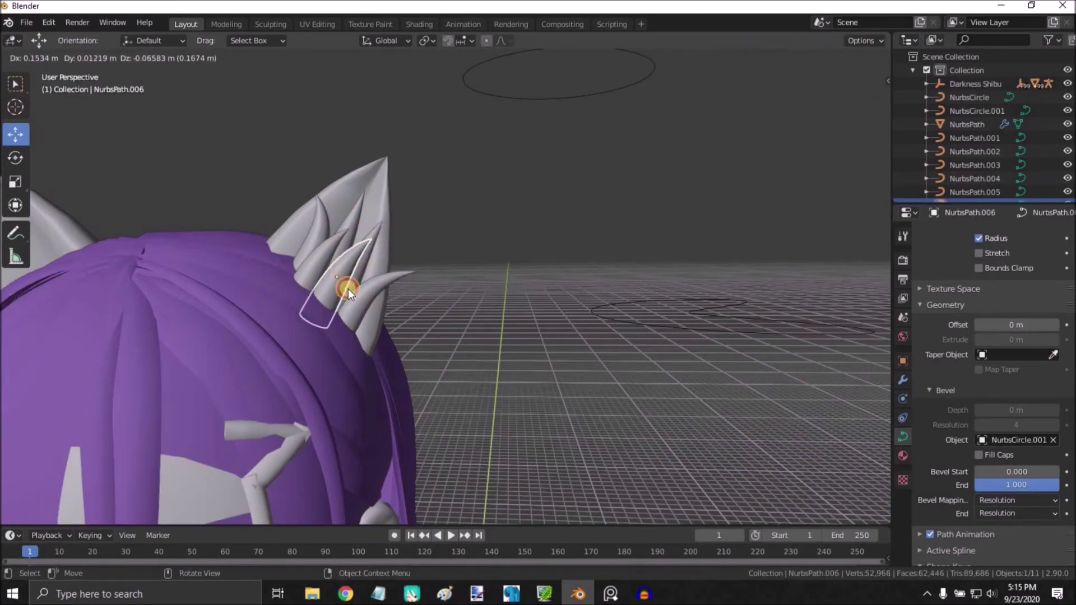
click(348, 288)
middle_drag(345, 301, 328, 370)
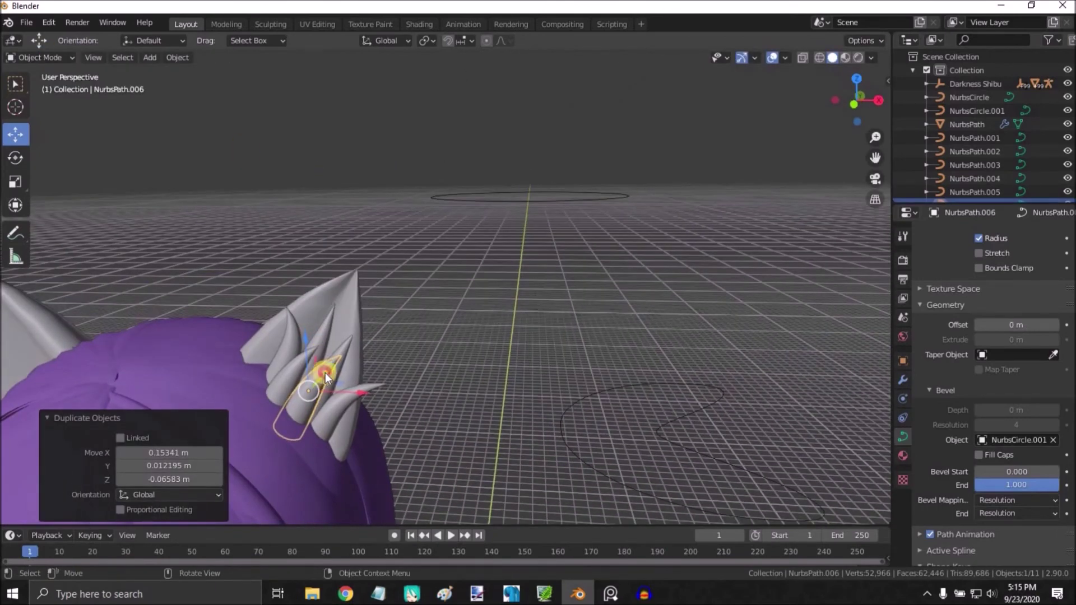
- Move the newly copied fur strand about -0.039 m along Y
key(g)
key(y)
click(339, 357)
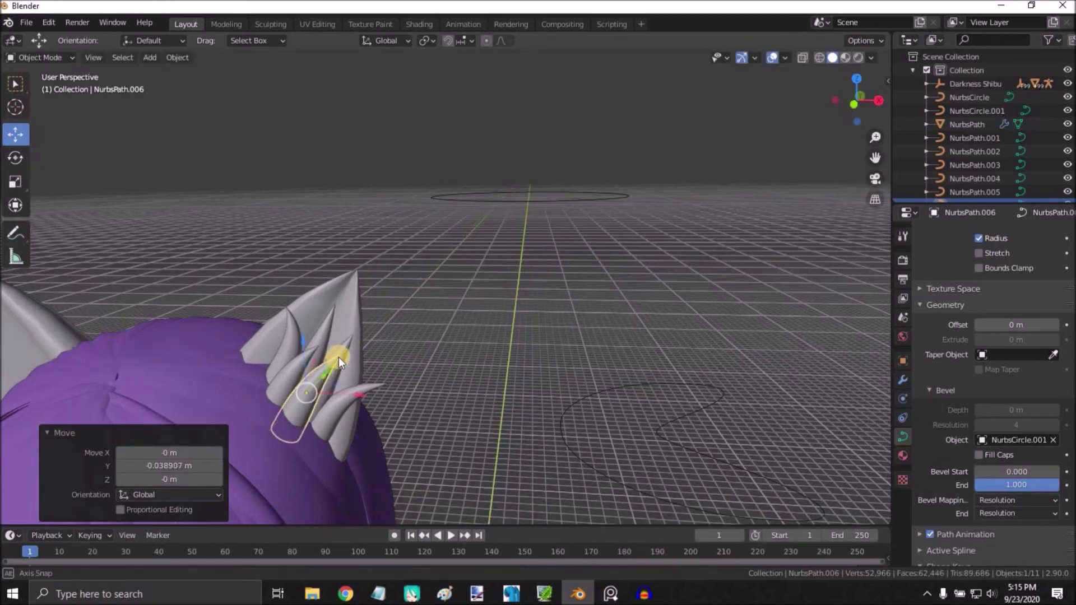
- Reshape the moved strand's control points so its tip bends outward and down past the ear's outer edge, and return to Object Mode
middle_drag(338, 357, 342, 353)
click(30, 60)
click(44, 83)
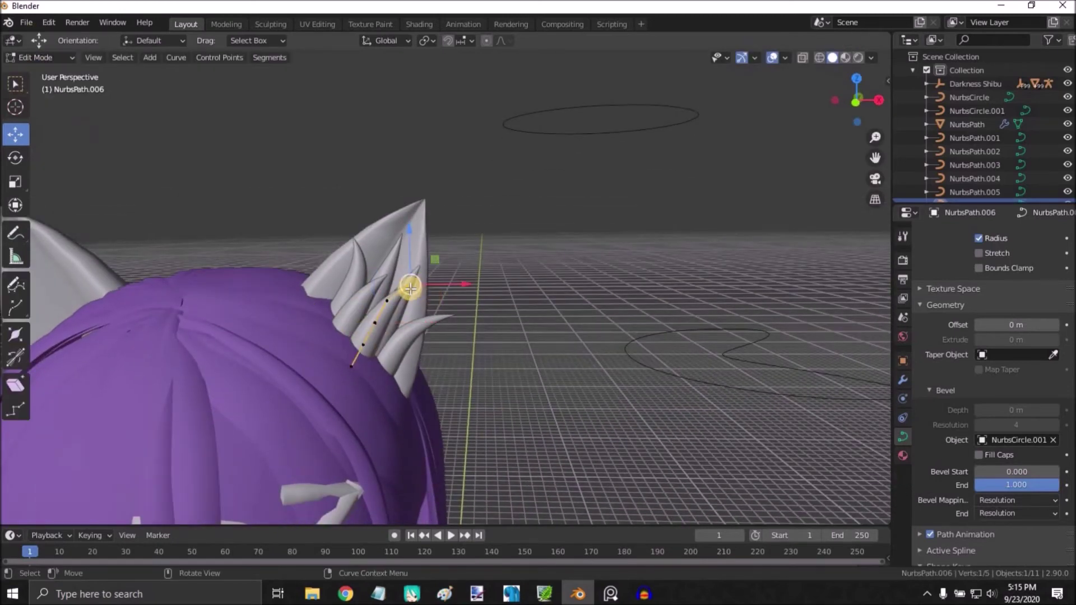
mouse_move(409, 308)
mouse_down()
mouse_move(386, 303)
mouse_move(398, 319)
mouse_up()
drag(375, 320, 435, 337)
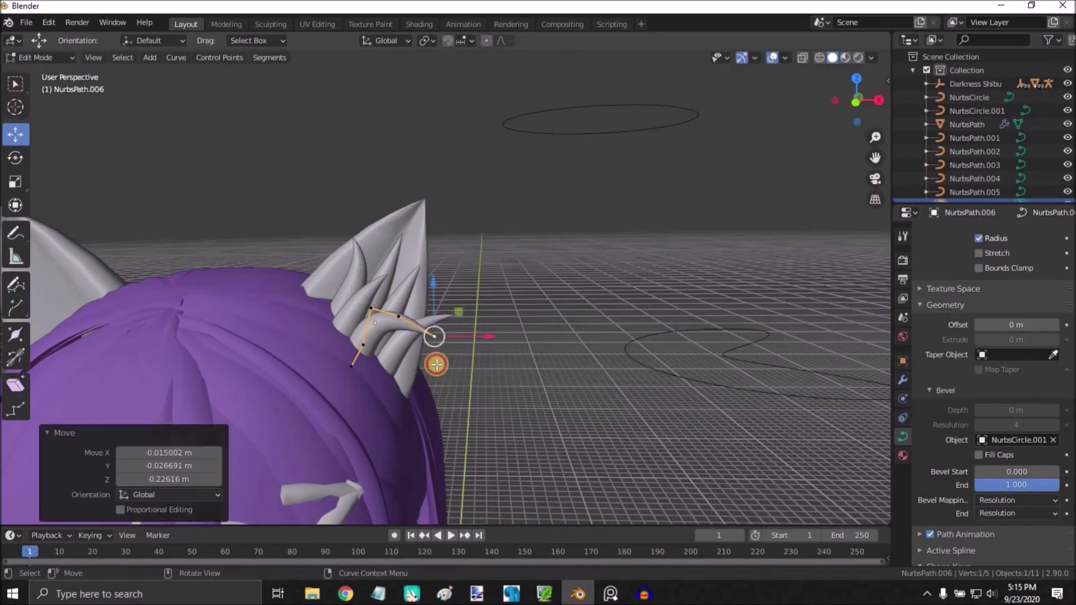
click(33, 58)
click(44, 71)
- Duplicate the front fur strand and place the copy at the ear's inner lower corner
click(371, 296)
key(shift+d)
click(343, 289)
- Bend the inner strand's control points so its tip curls toward the ear's inner edge, and return to Object Mode with nothing selected
click(32, 58)
click(45, 83)
drag(359, 267, 369, 289)
drag(324, 305, 348, 336)
drag(370, 289, 322, 270)
click(33, 59)
click(43, 71)
click(538, 388)
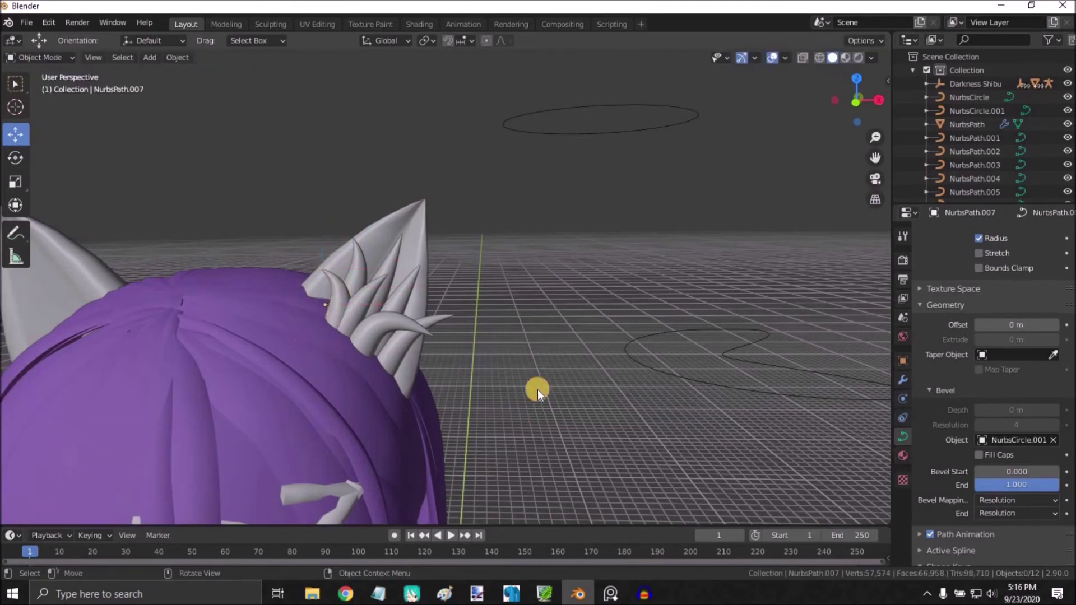
- Select all seven fur strands in the ear and convert them from curves to meshes
click(438, 324)
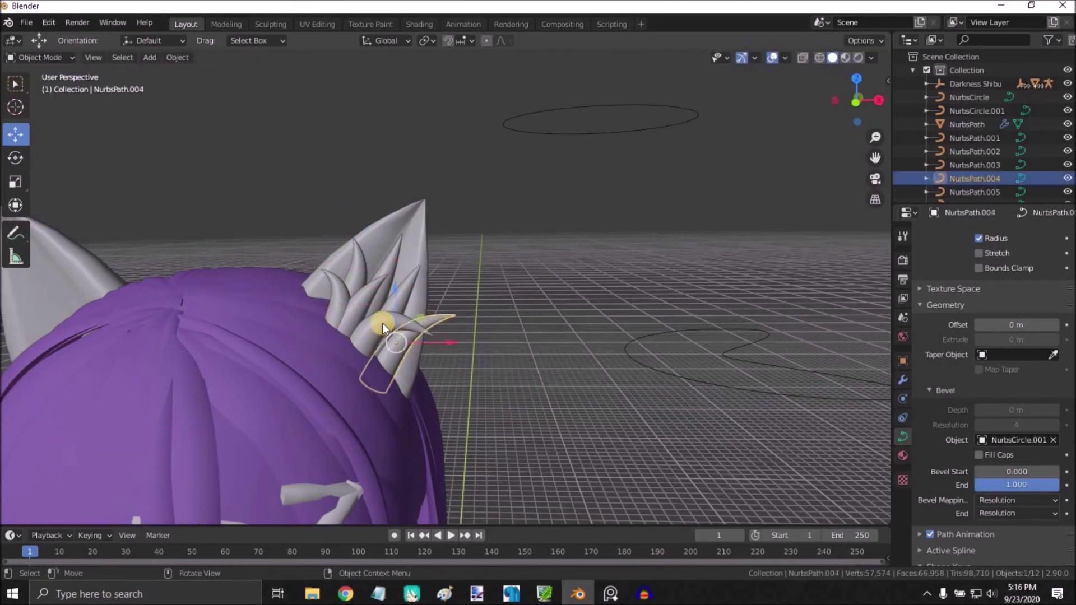
shift+click(373, 298)
shift+click(385, 277)
shift+click(387, 269)
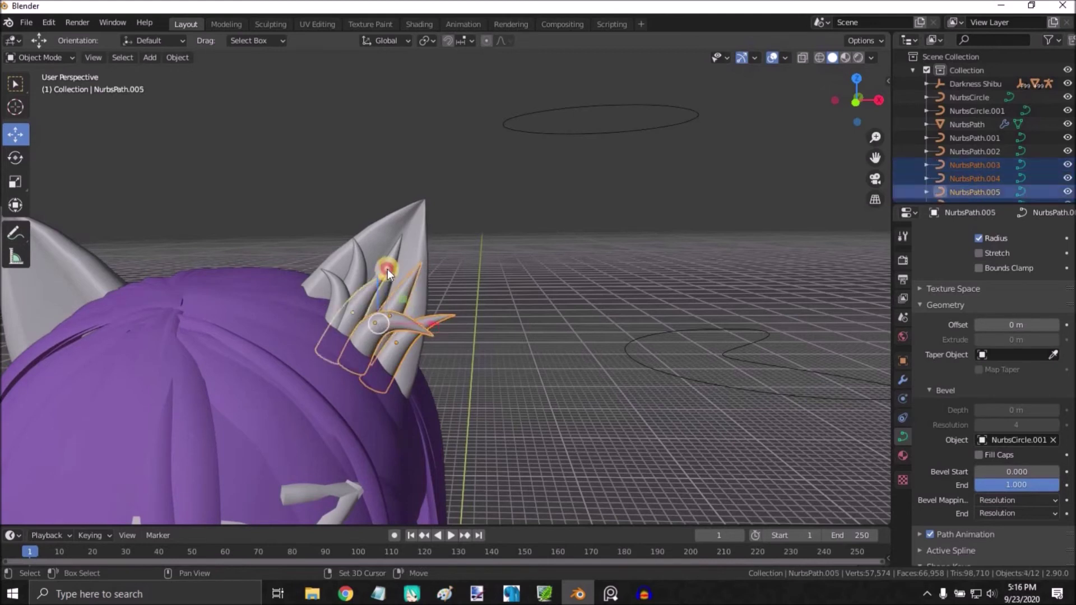
shift+click(354, 268)
shift+click(328, 294)
shift+click(328, 294)
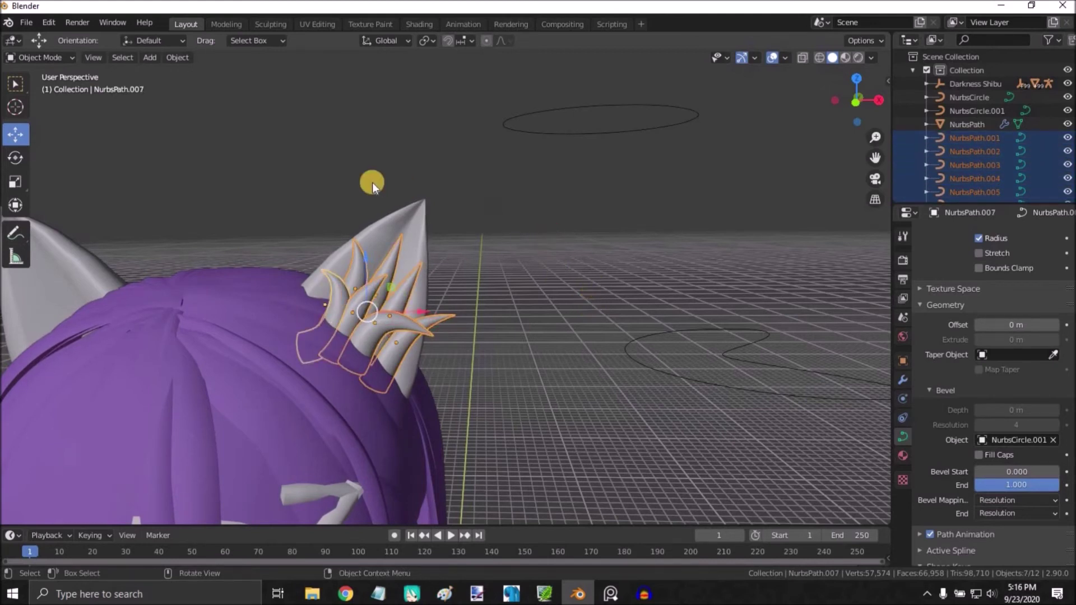
click(177, 57)
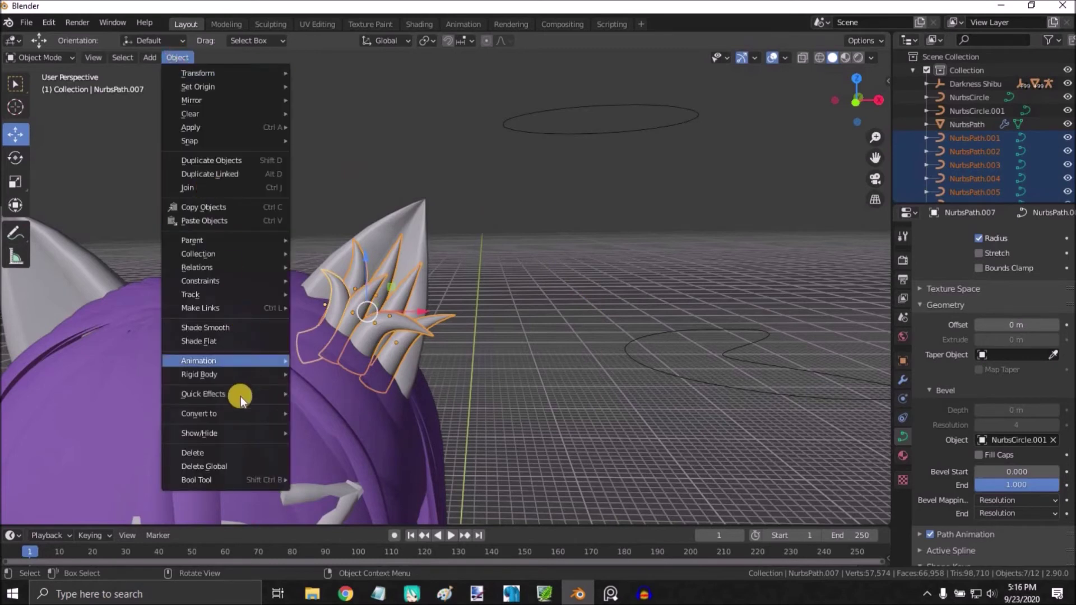
mouse_move(232, 410)
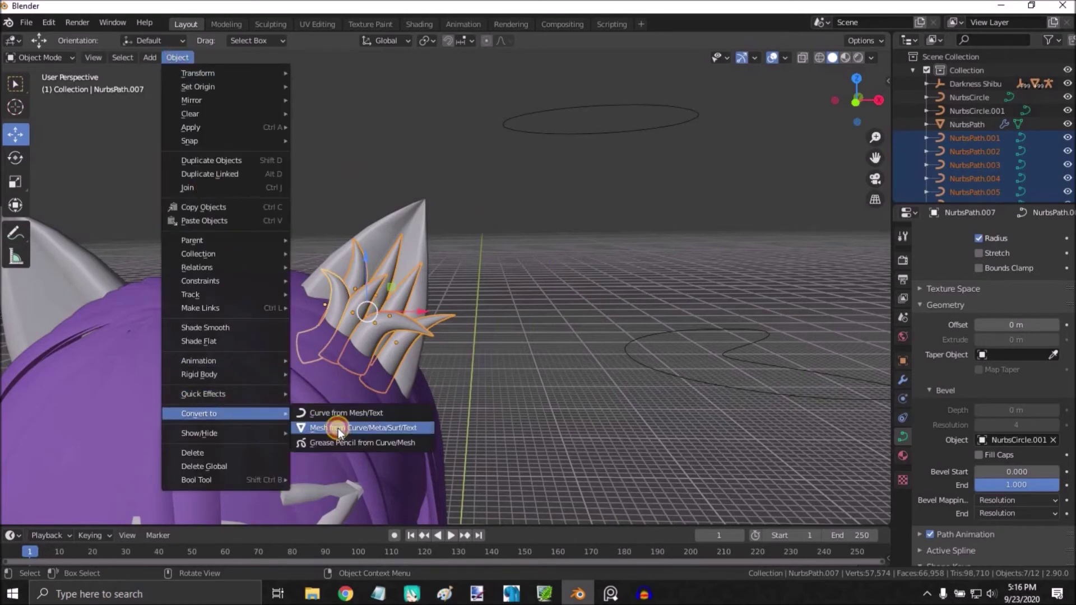
click(338, 428)
right_click(325, 307)
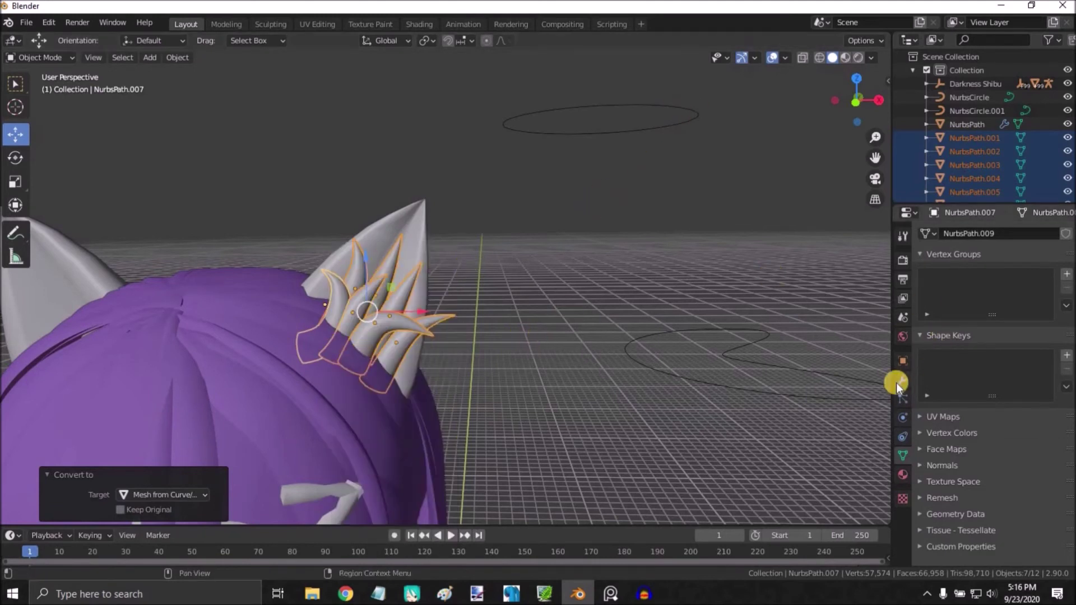
- Add a Decimate modifier to the active innermost strand and display the viewport in wireframe
click(903, 381)
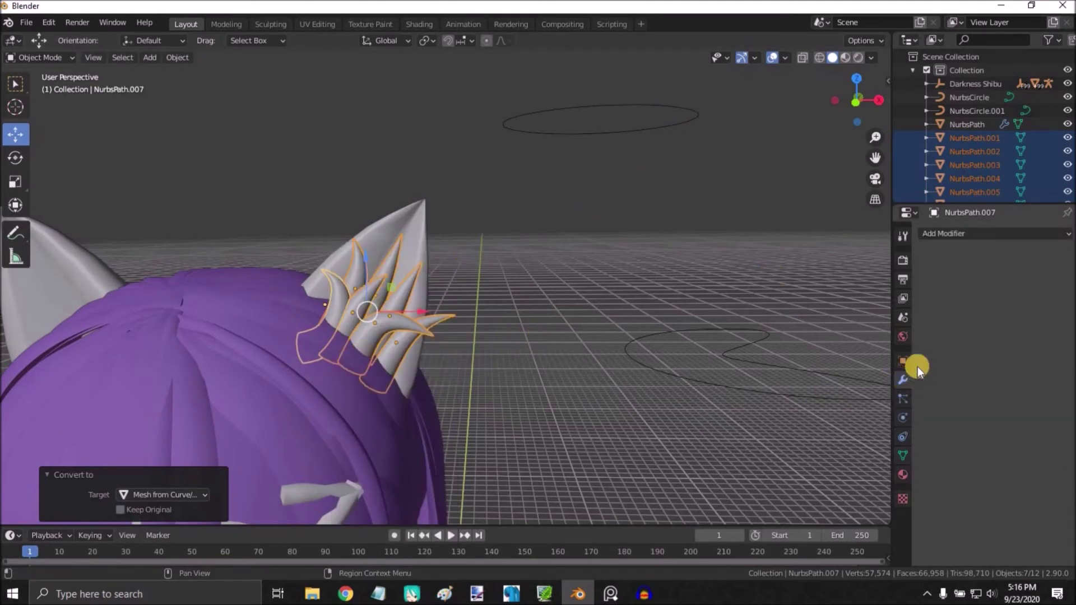
click(970, 231)
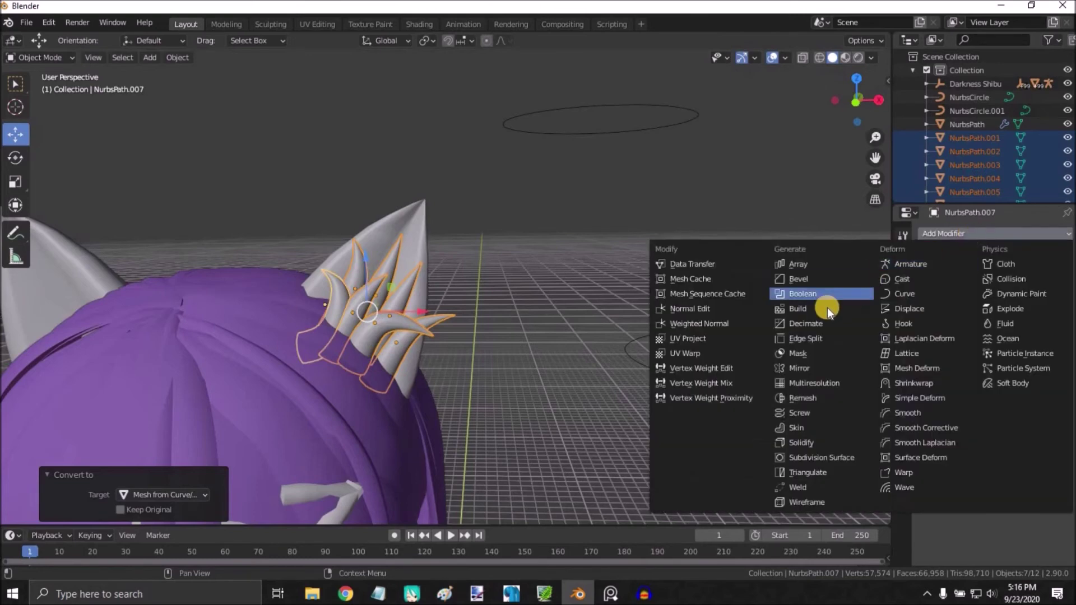
click(796, 325)
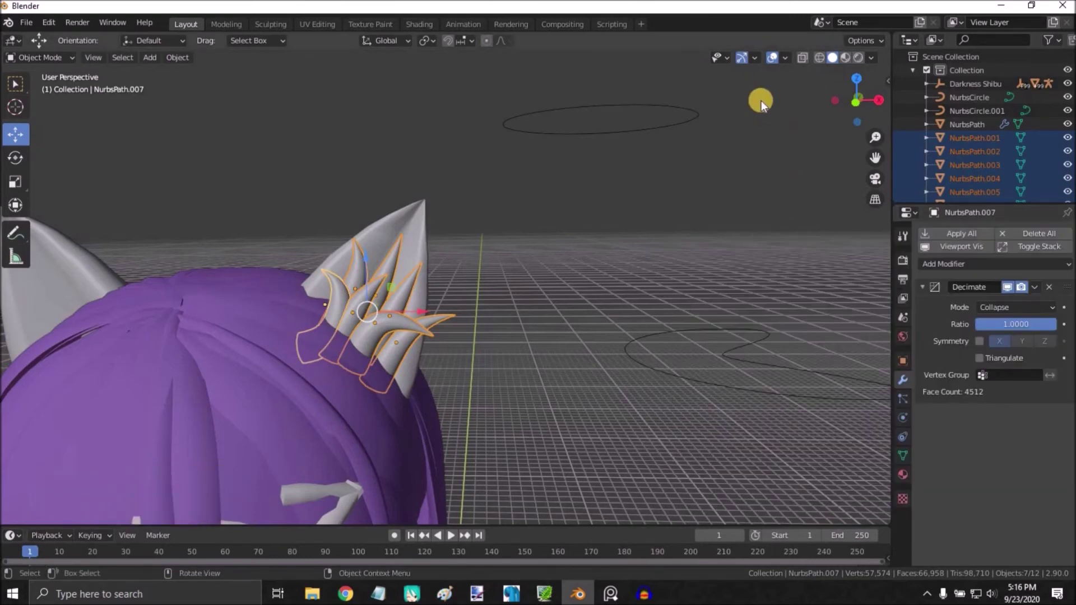
click(819, 59)
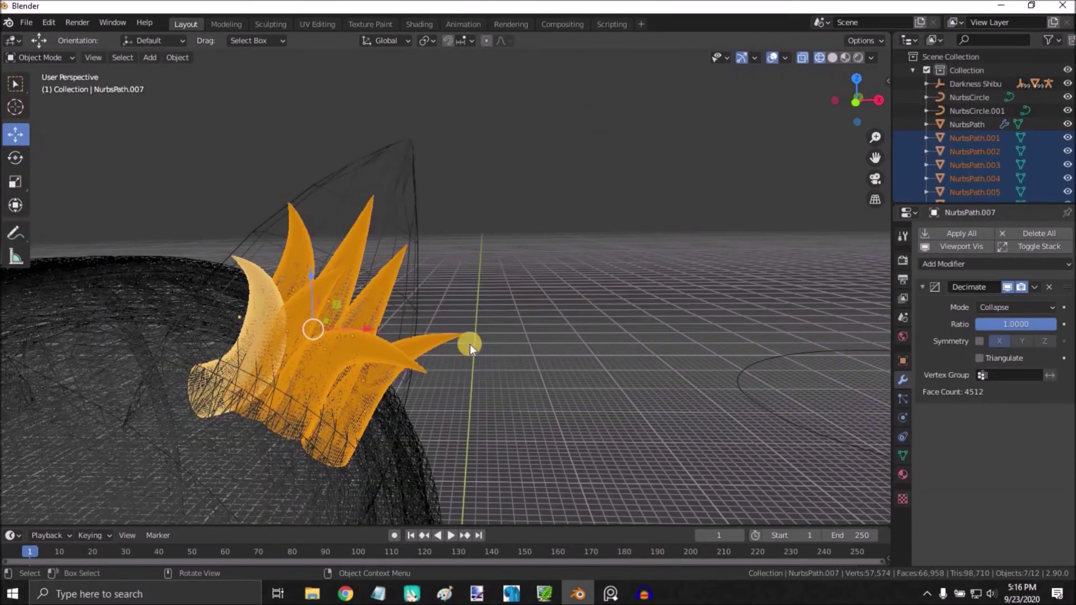
- Set the Decimate modifier to Un-Subdivide with 6 iterations, and return the viewport to solid shading
click(1028, 308)
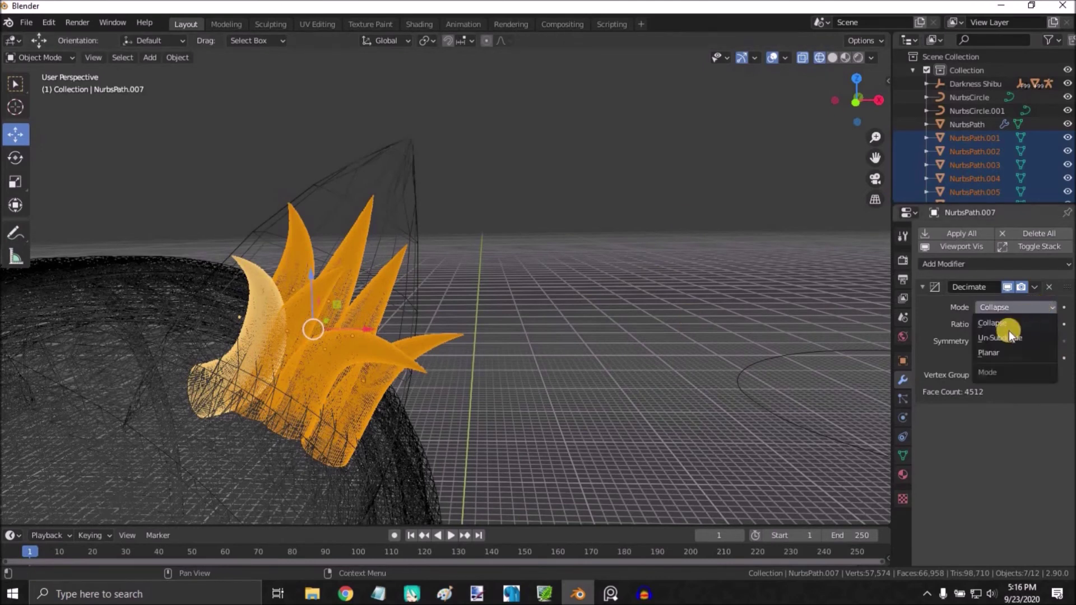
click(1002, 337)
click(1053, 324)
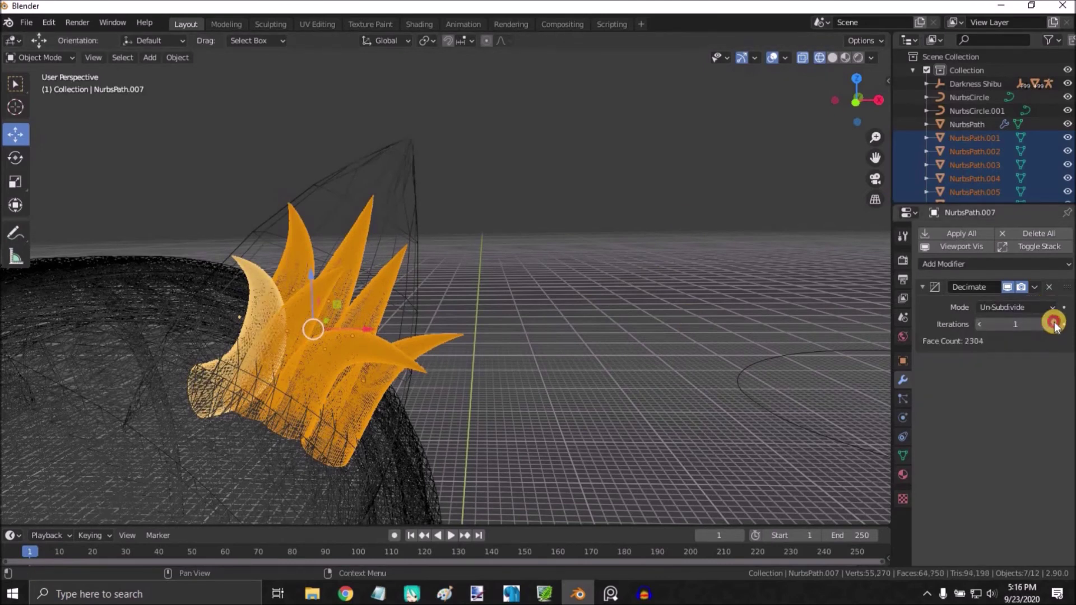
click(1053, 324)
click(1053, 323)
click(1053, 323)
click(1054, 324)
click(1054, 323)
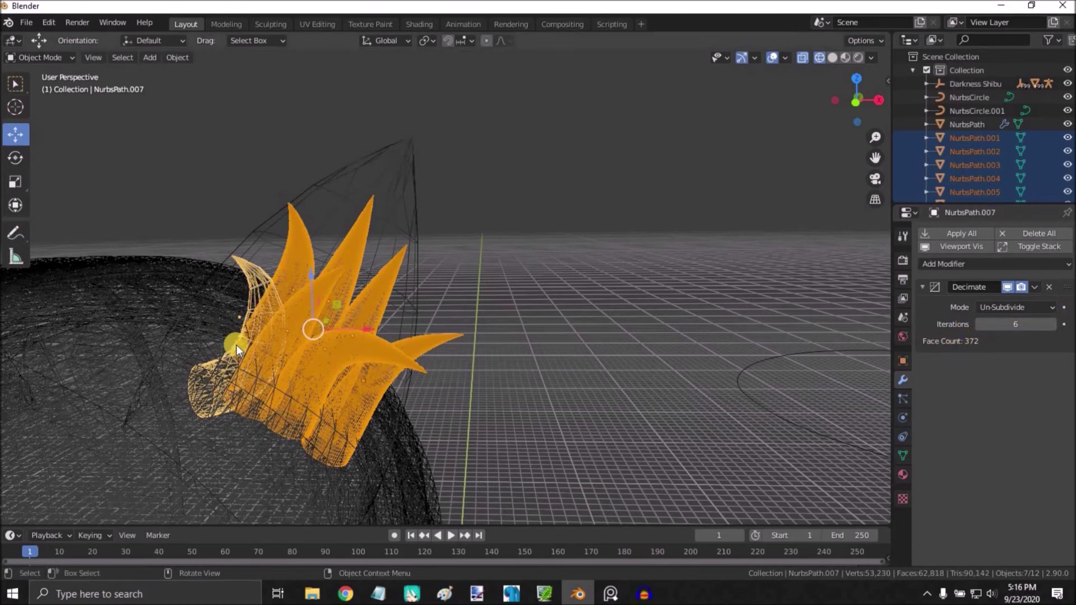
click(832, 58)
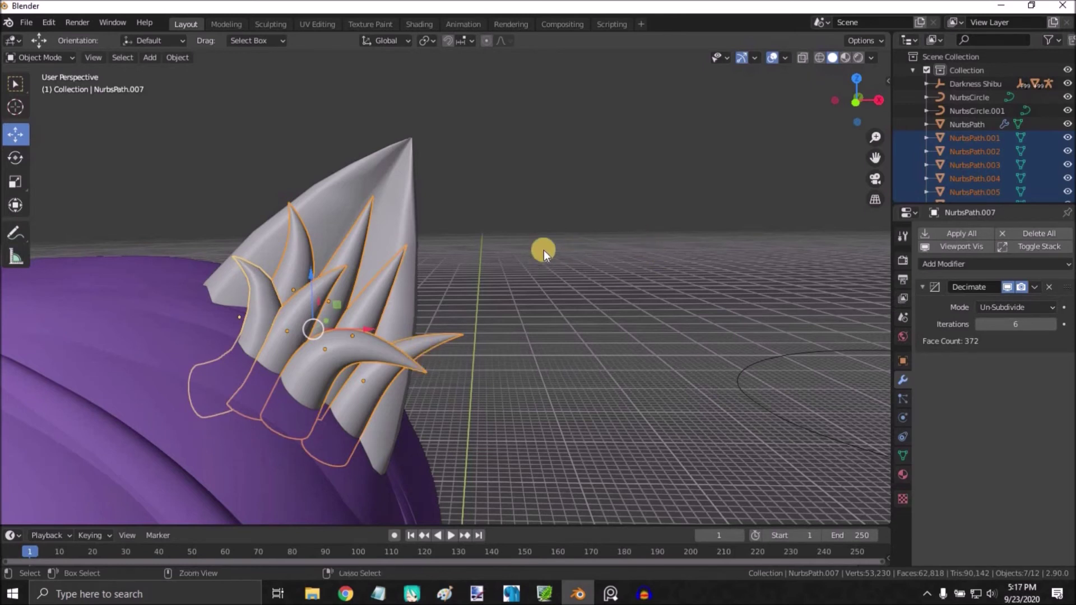
- Link the active strand's modifiers to the other selected strands and inspect the reduced topology in wireframe
key(ctrl+l)
mouse_move(544, 250)
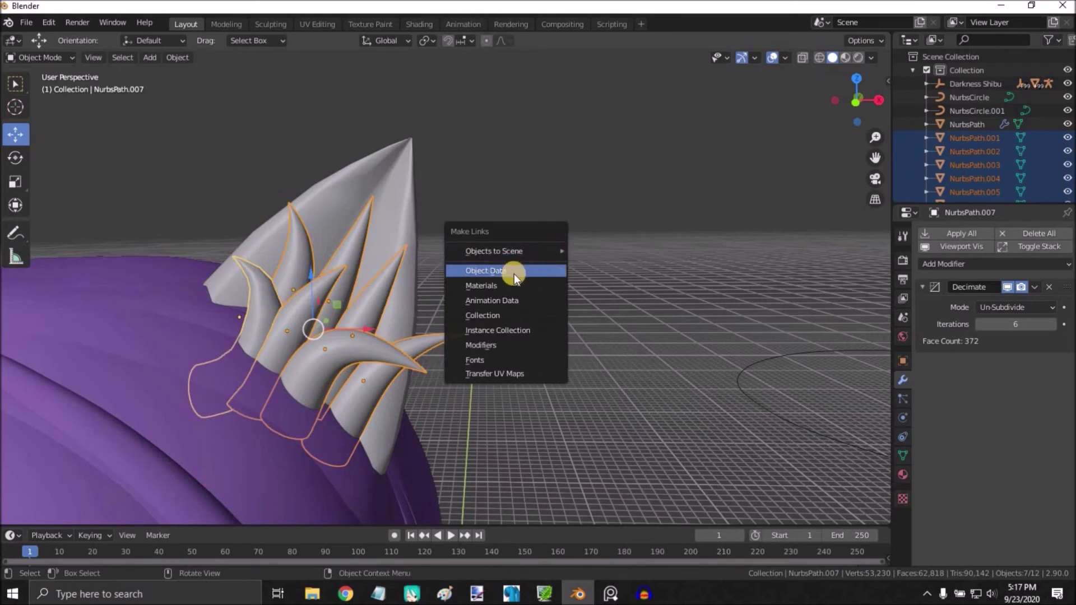
click(486, 342)
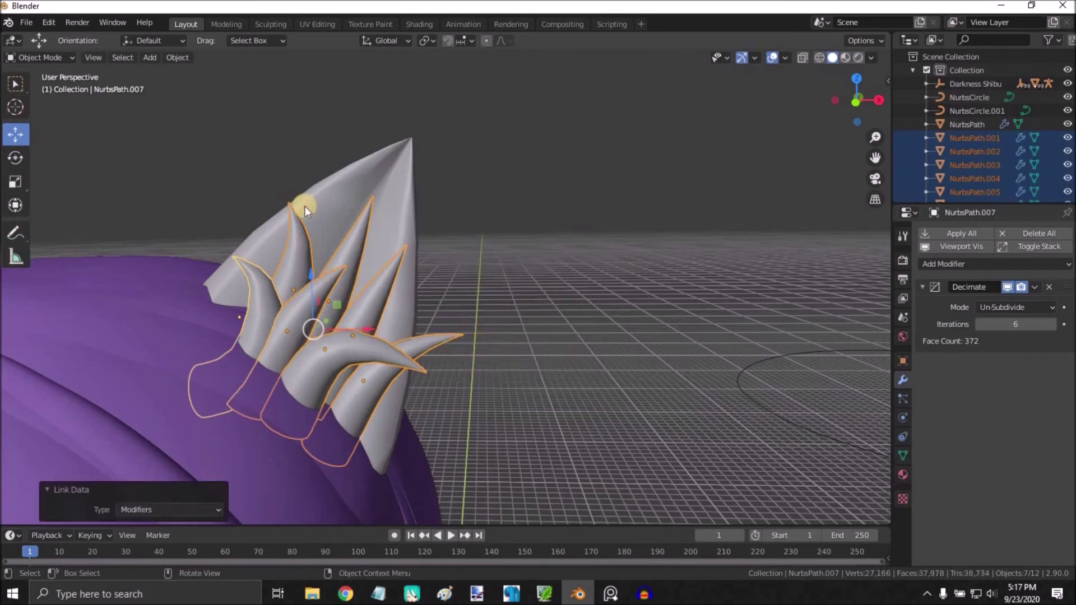
click(818, 58)
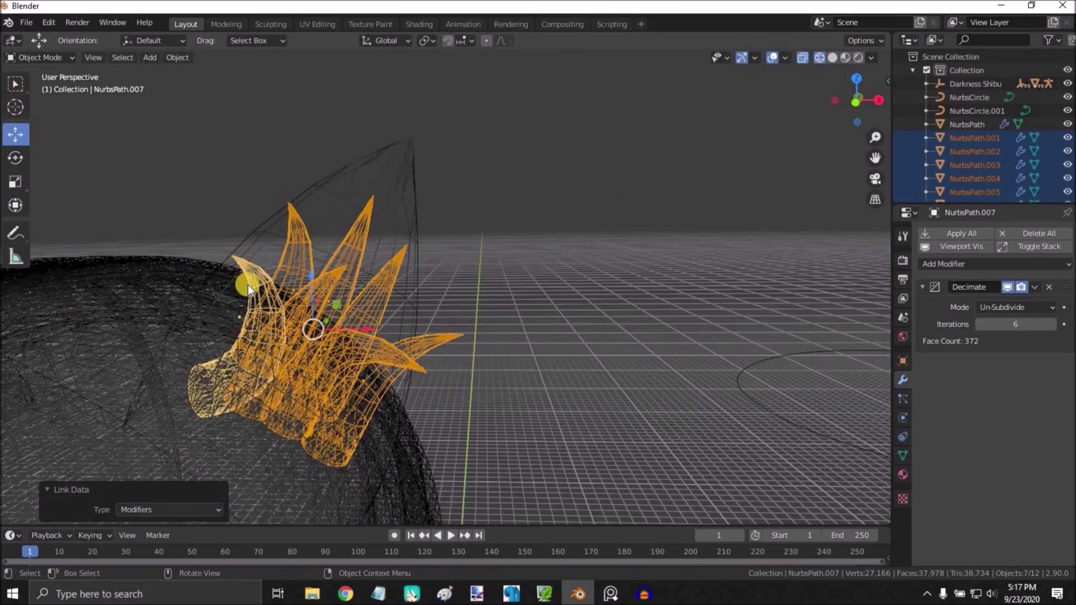
click(832, 57)
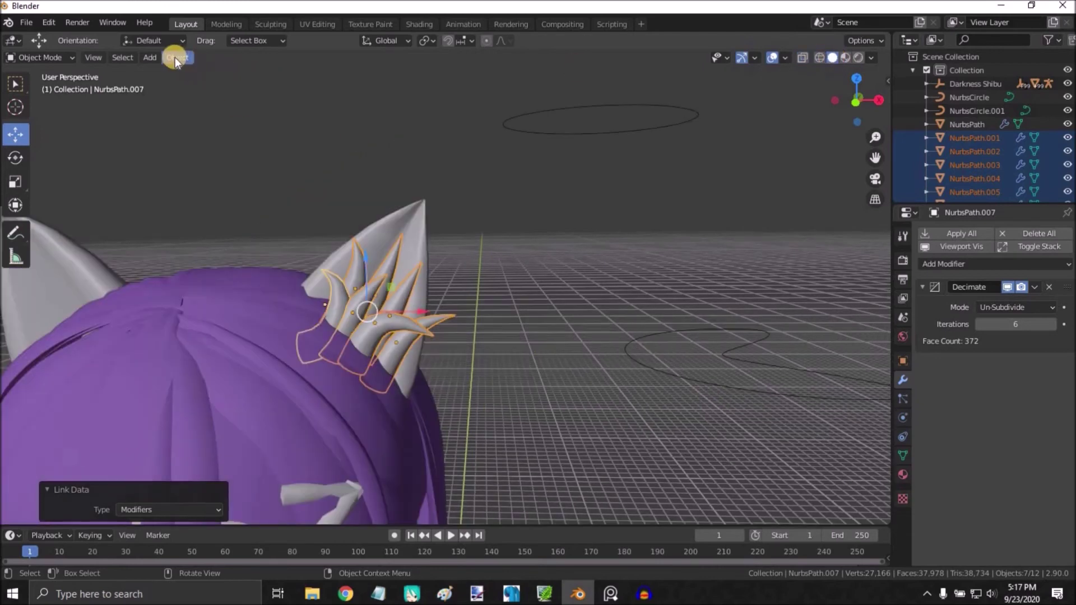
- Convert the seven decimated strands to mesh to bake in their modifiers, deselect them, and check the result in wireframe
click(175, 57)
mouse_move(206, 412)
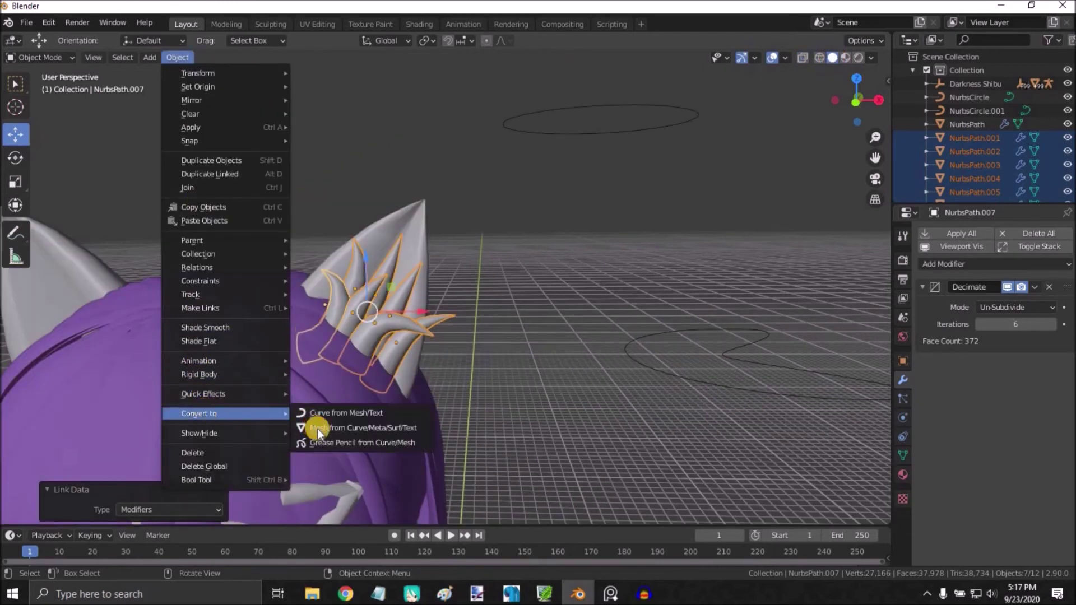
click(319, 428)
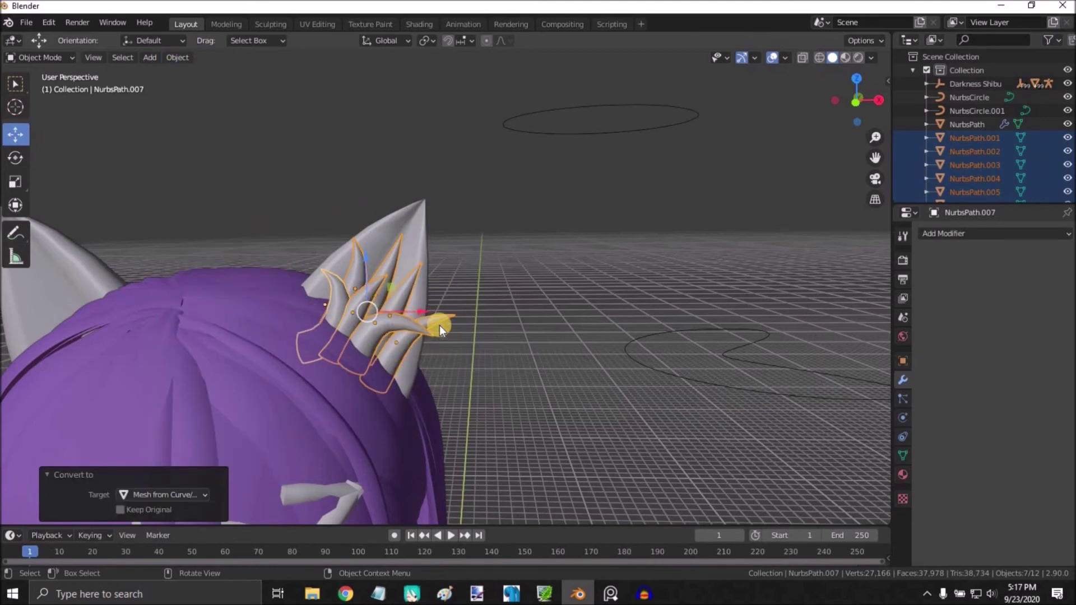
scroll(498, 303, up, 3)
click(503, 298)
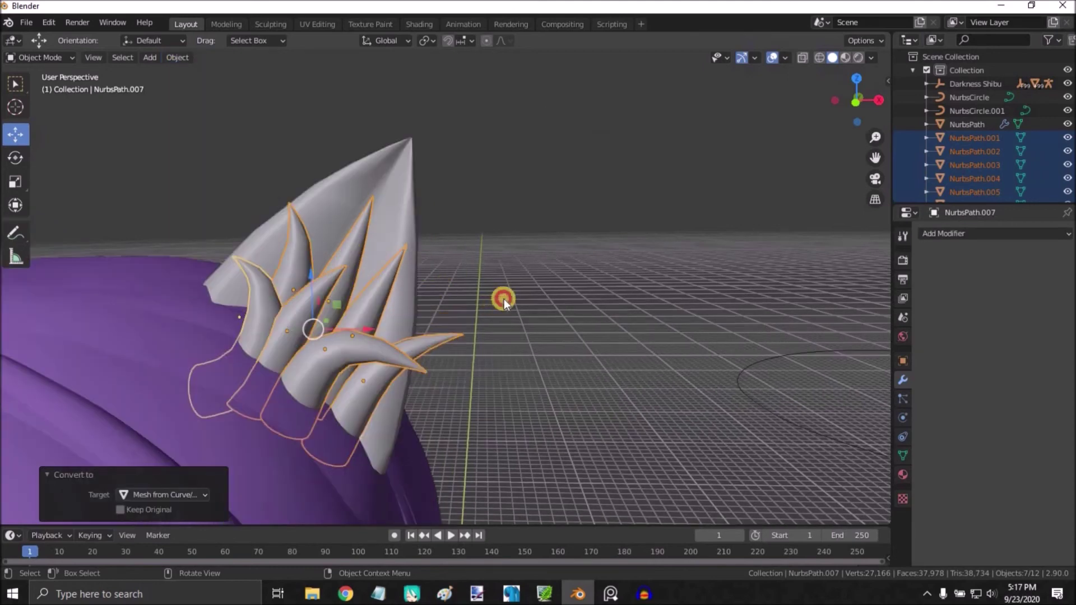
click(822, 54)
scroll(634, 173, down, 2)
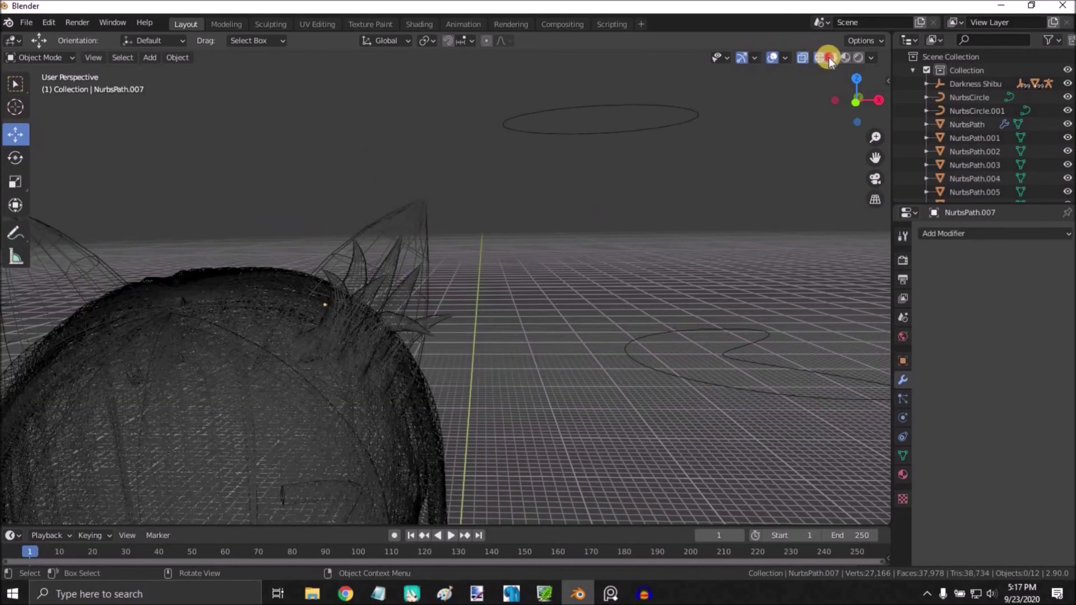
click(831, 57)
- Switch to Material Preview and give the ears a new material with a black base color
click(845, 57)
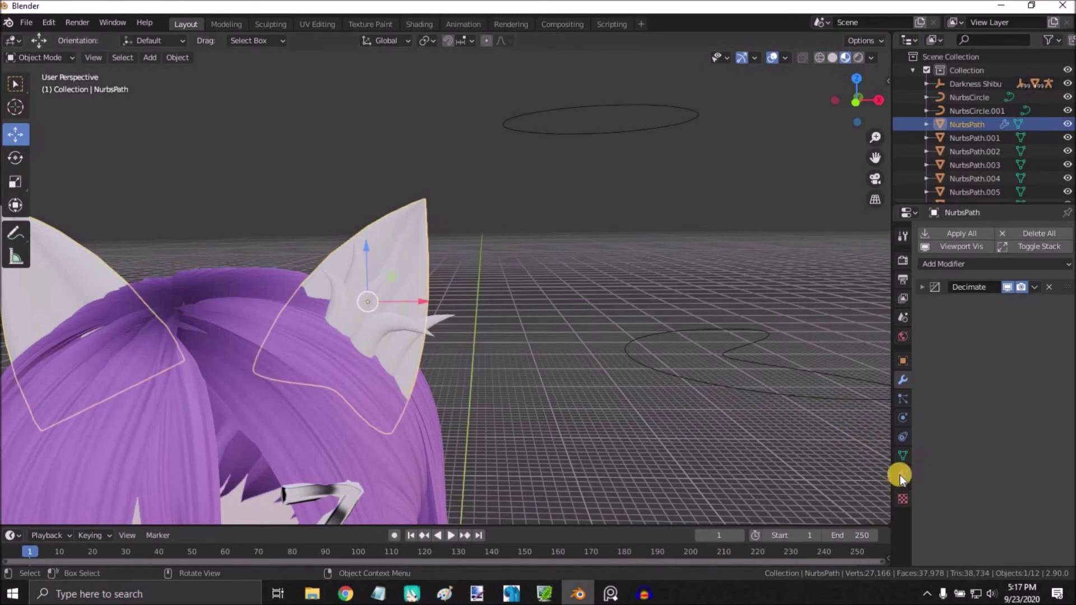
click(901, 473)
click(1011, 290)
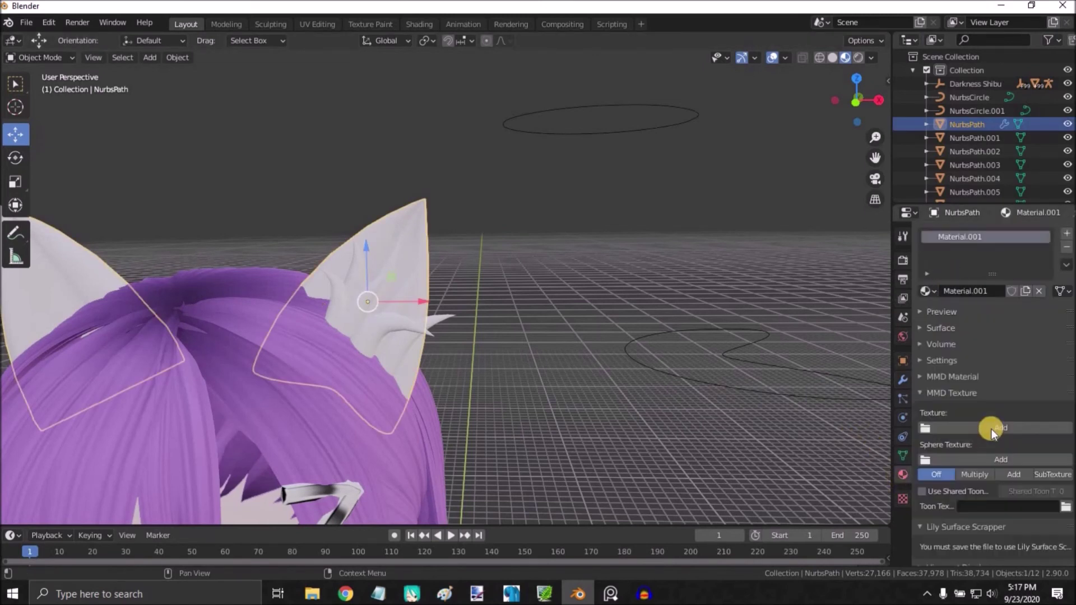
click(939, 330)
click(1015, 429)
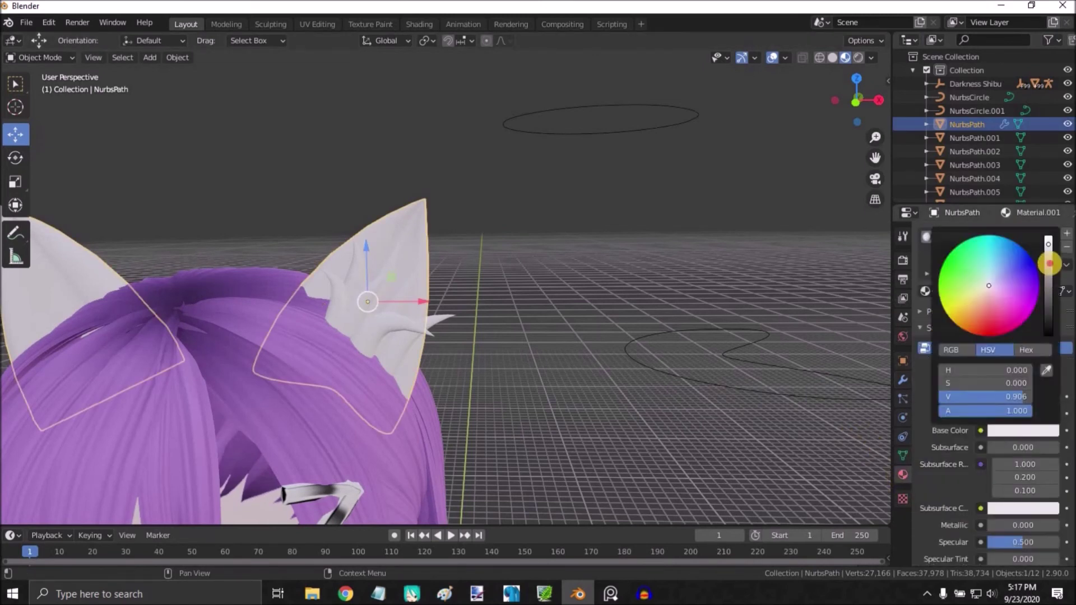
drag(1049, 264, 1050, 386)
- Select all seven fur strands and add an X-axis Mirror modifier to the active one, with the character model as mirror object
click(393, 335)
shift+click(391, 282)
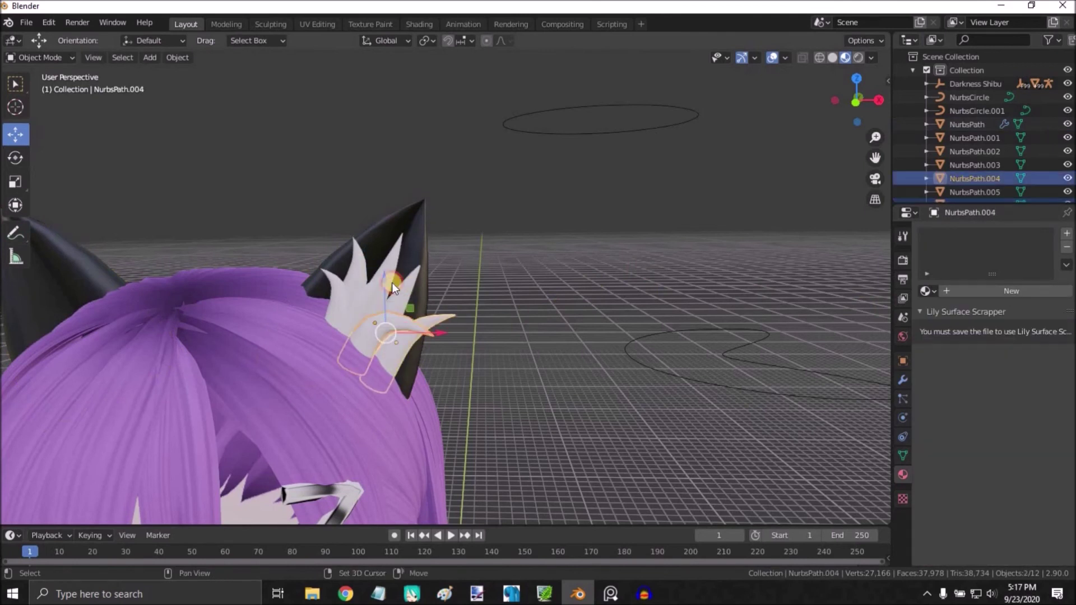
shift+click(362, 277)
shift+click(341, 294)
shift+click(395, 265)
shift+click(393, 265)
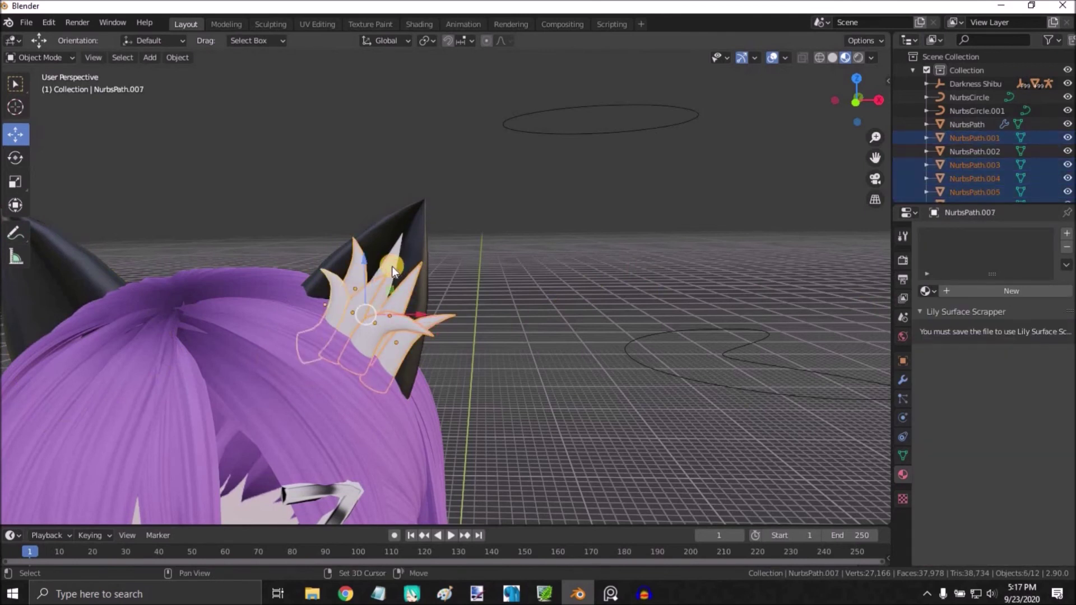
shift+click(391, 267)
click(898, 373)
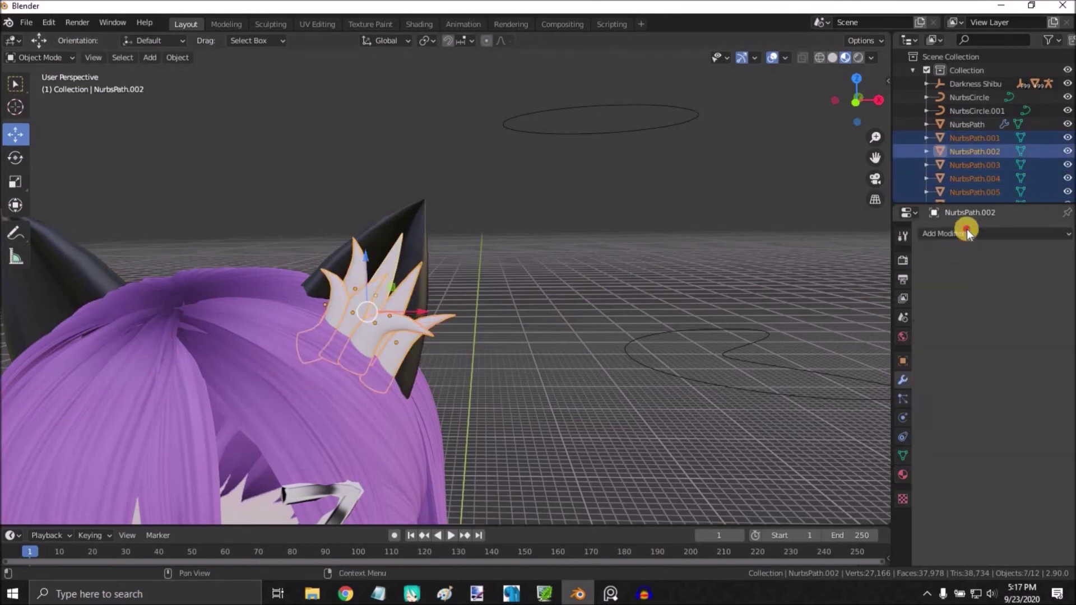
click(967, 232)
click(790, 370)
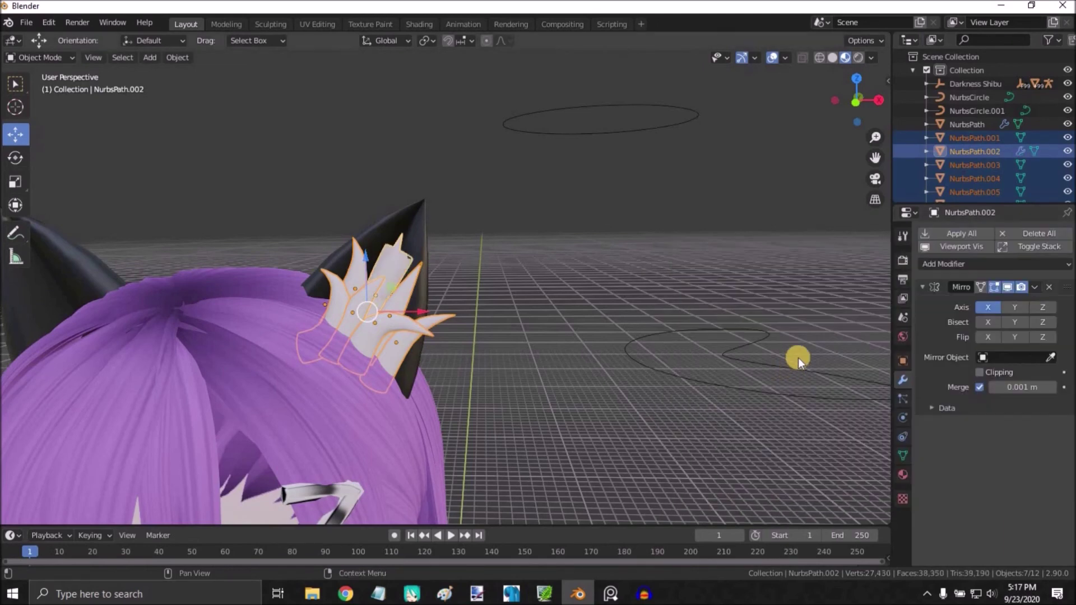
click(1056, 355)
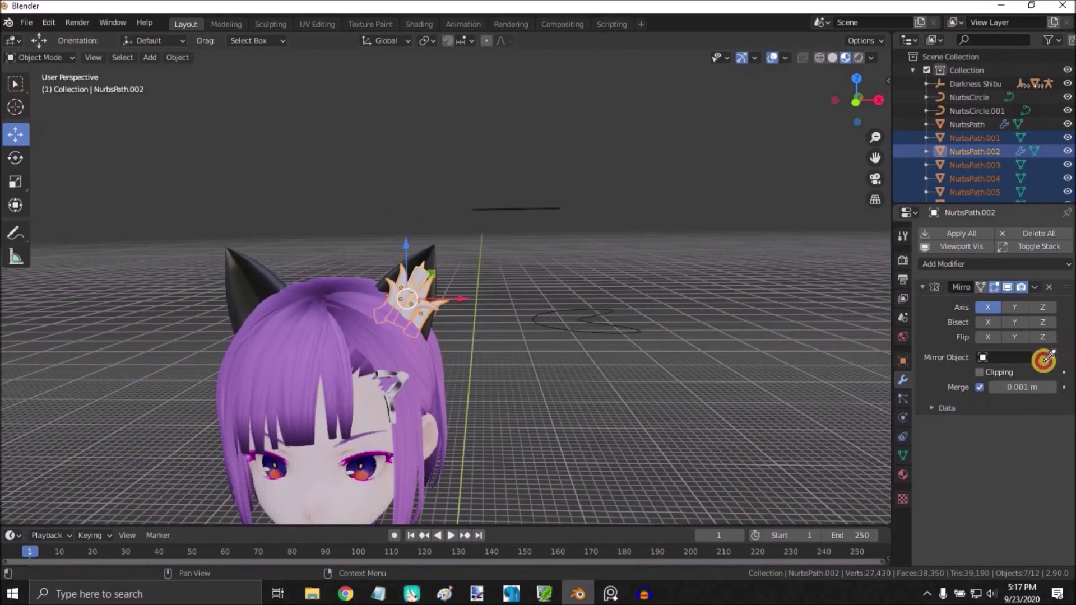
click(327, 402)
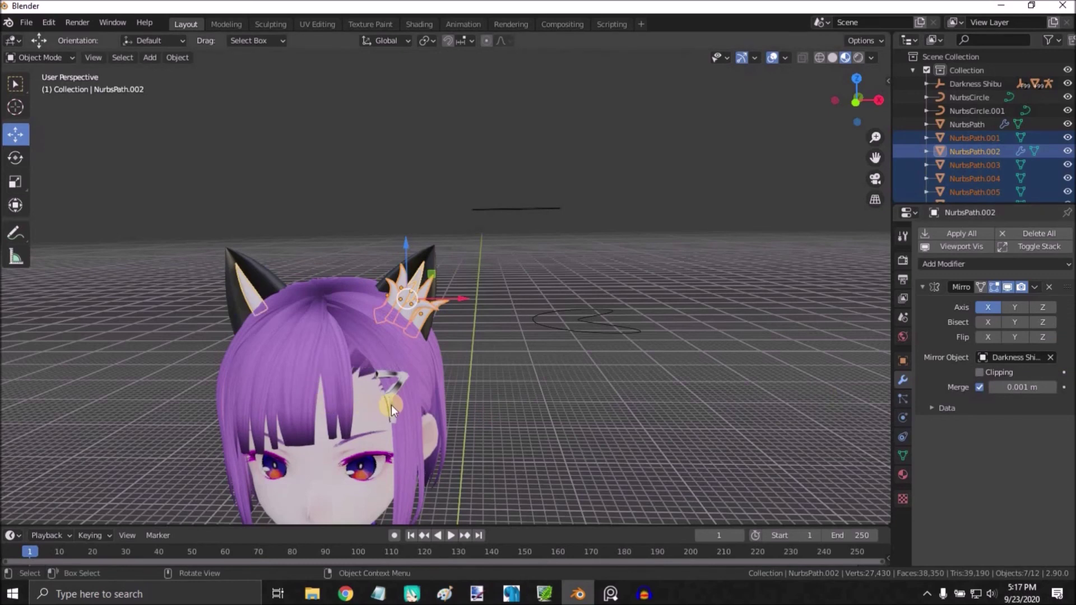
- Link the active strand's Mirror modifier to the other selected fur strands
scroll(417, 389, up, 4)
shift+middle_drag(440, 374, 492, 361)
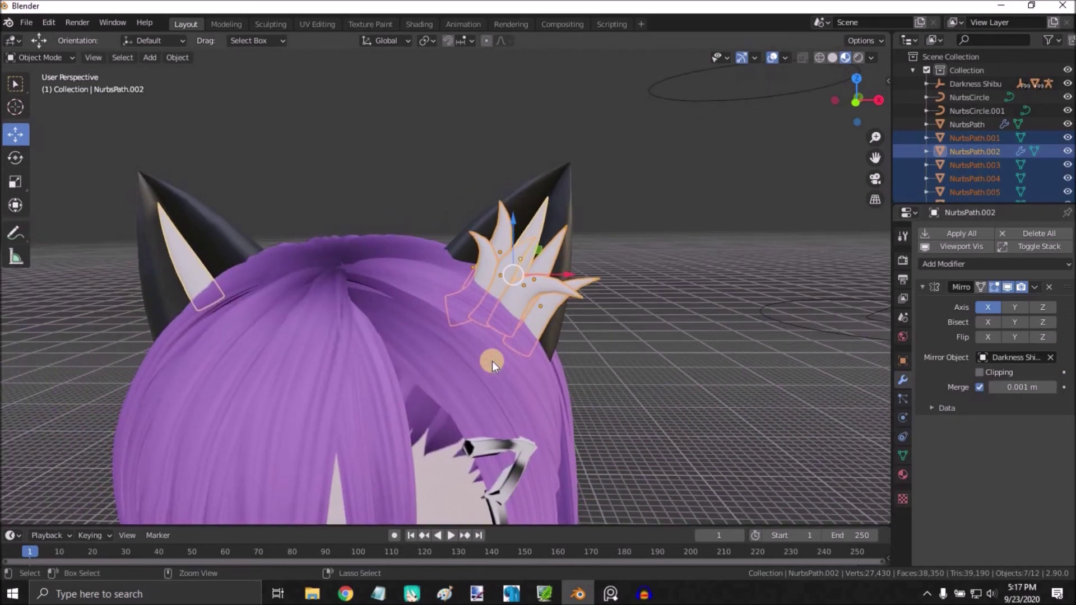
key(ctrl+l)
click(492, 360)
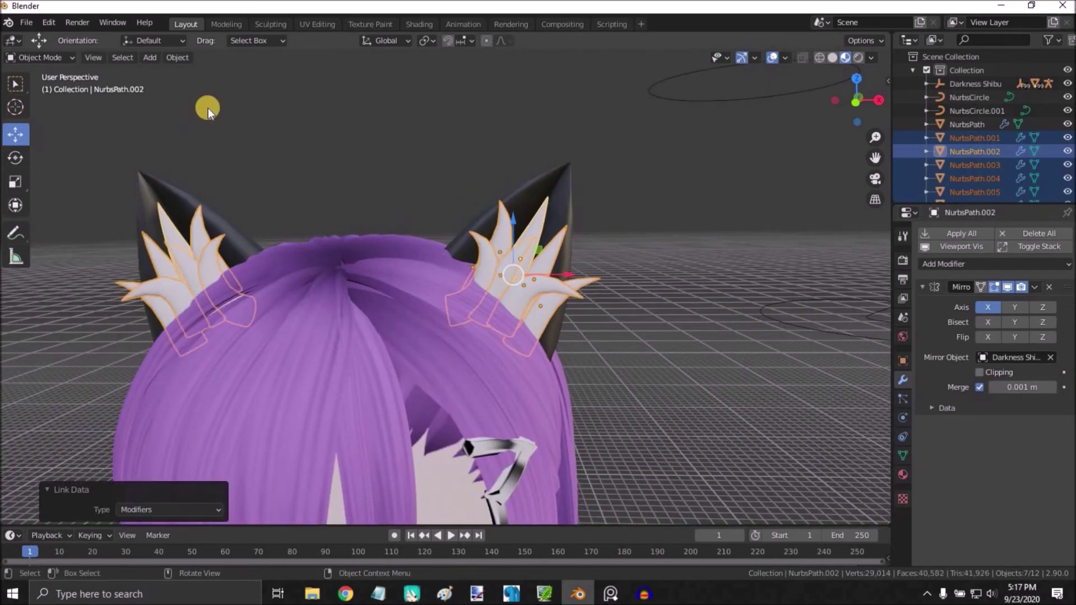
- Convert the seven mirrored fur strands to mesh to bake in the Mirror modifier, and deselect them
click(189, 60)
mouse_move(221, 413)
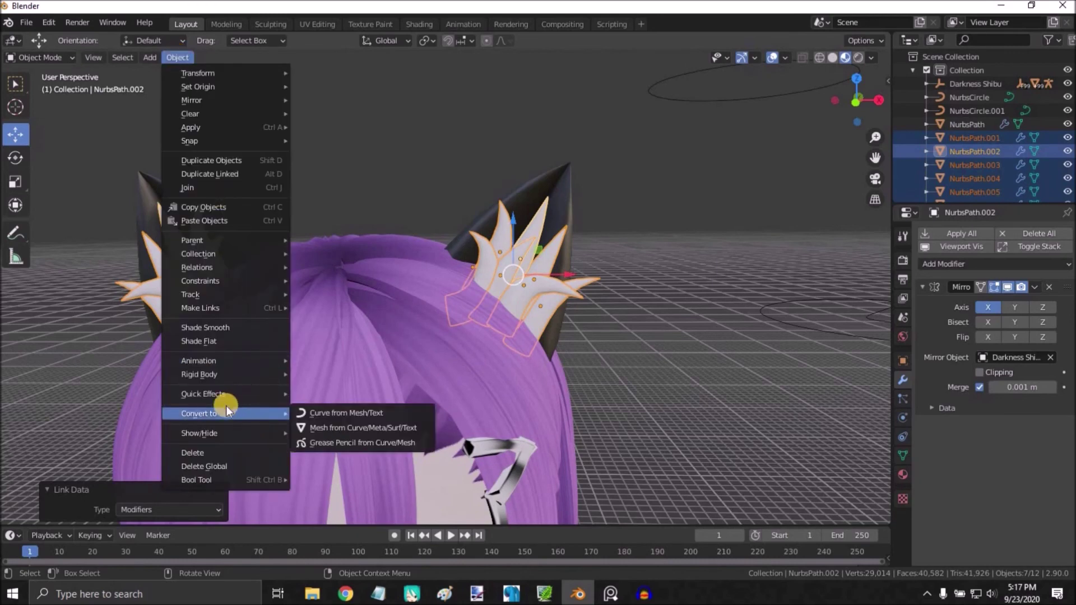
click(315, 424)
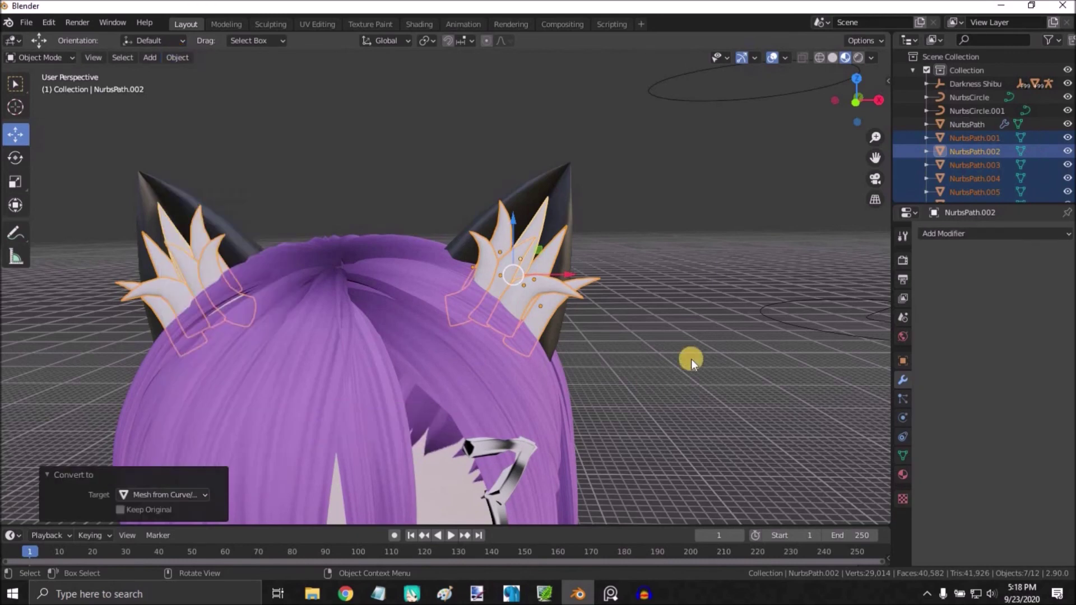
click(381, 190)
- Delete the two leftover NURBS circle curves beside the character's head
scroll(395, 190, down, 5)
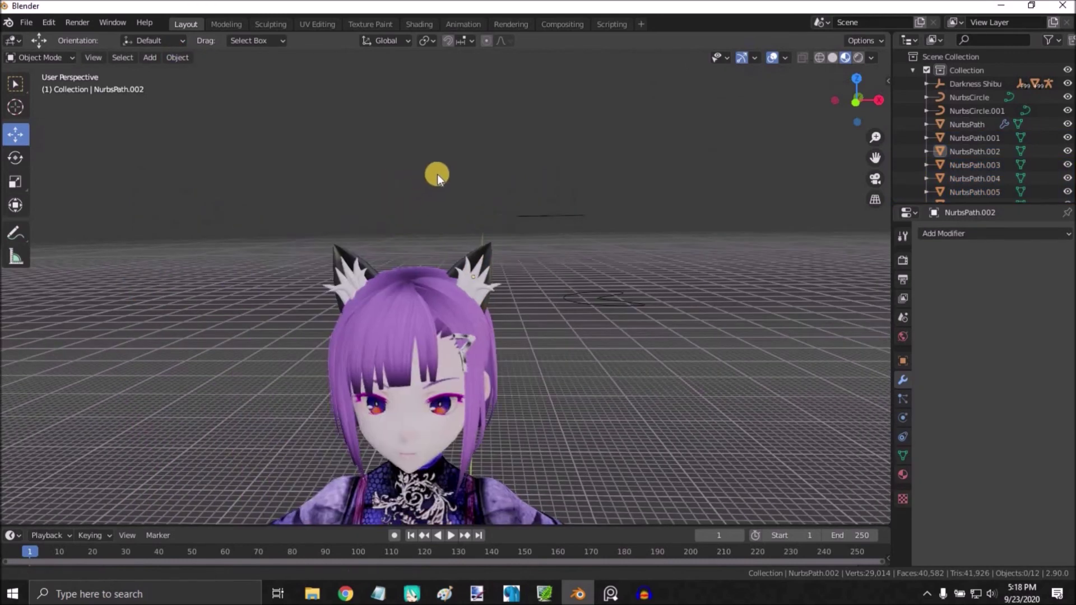
shift+middle_drag(494, 259, 529, 227)
scroll(530, 227, up, 4)
scroll(529, 239, up, 2)
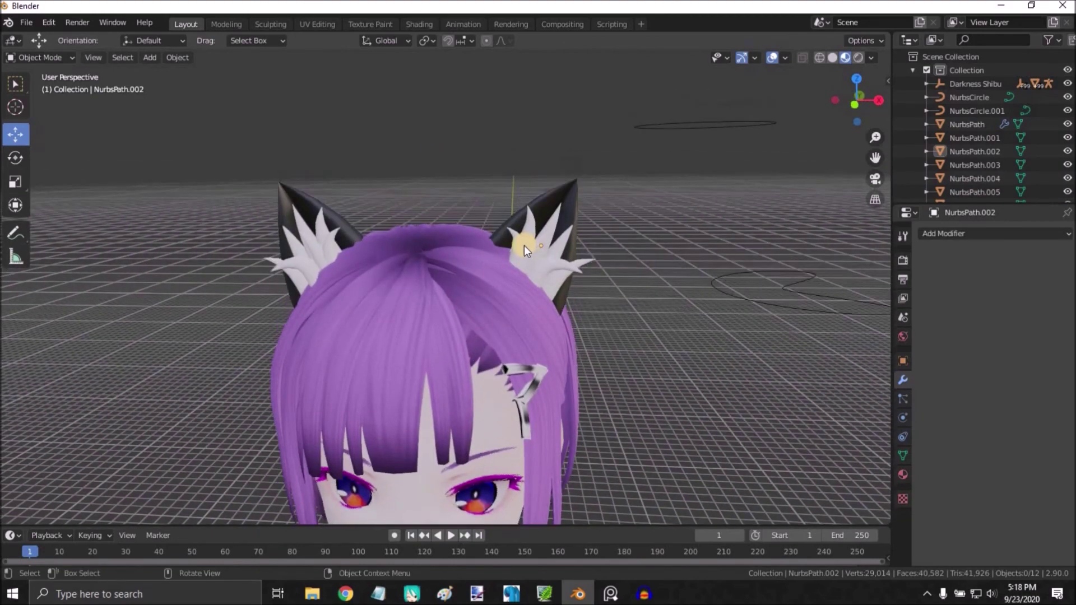
mouse_move(516, 247)
middle_down()
mouse_move(484, 253)
mouse_move(526, 235)
middle_up()
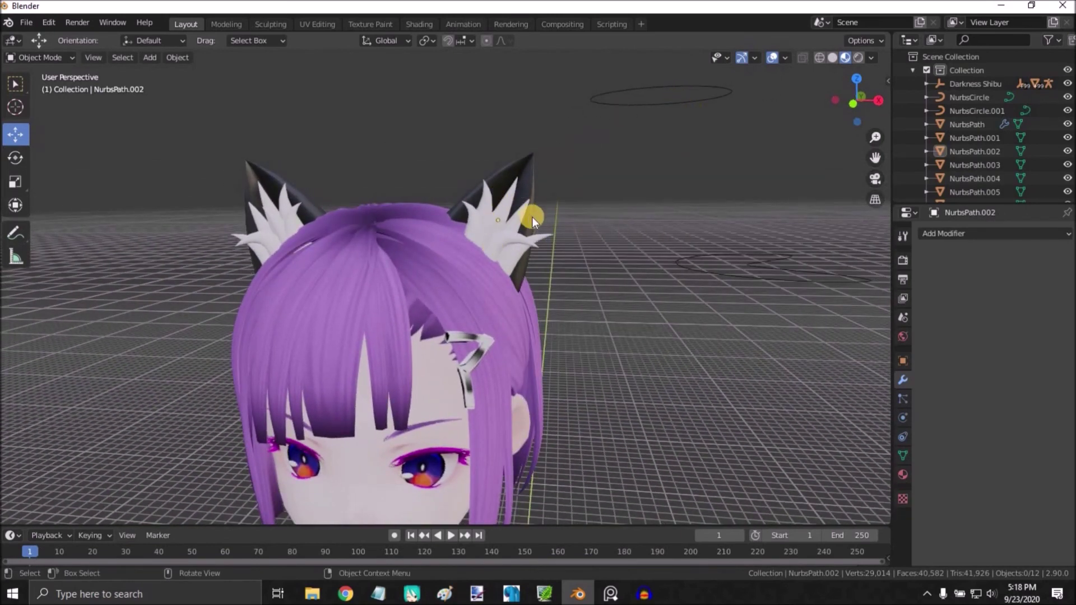
middle_drag(532, 217, 533, 216)
click(673, 75)
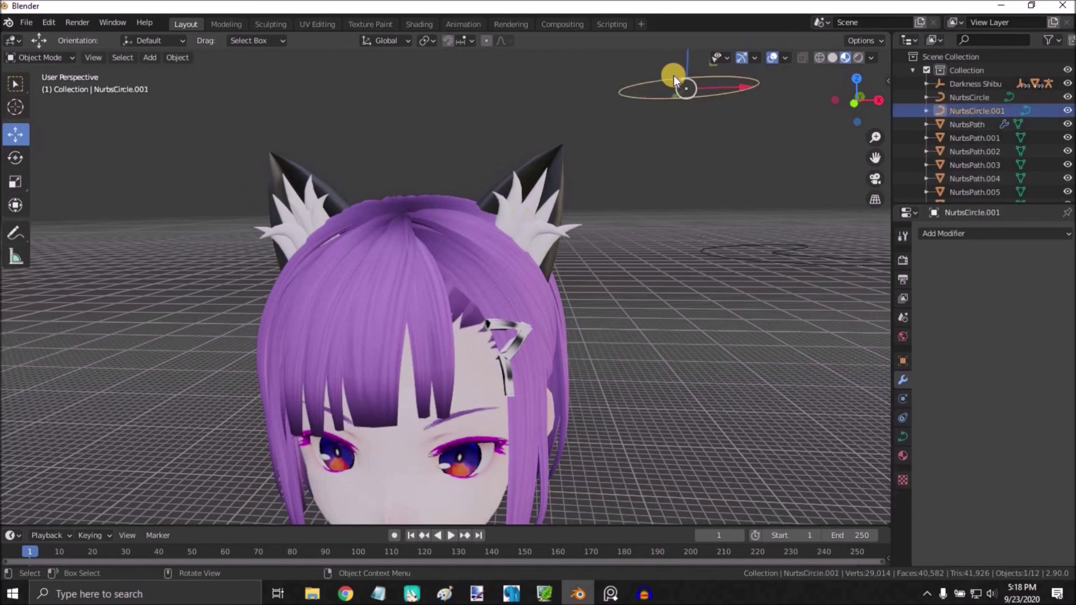
key(Delete)
click(733, 246)
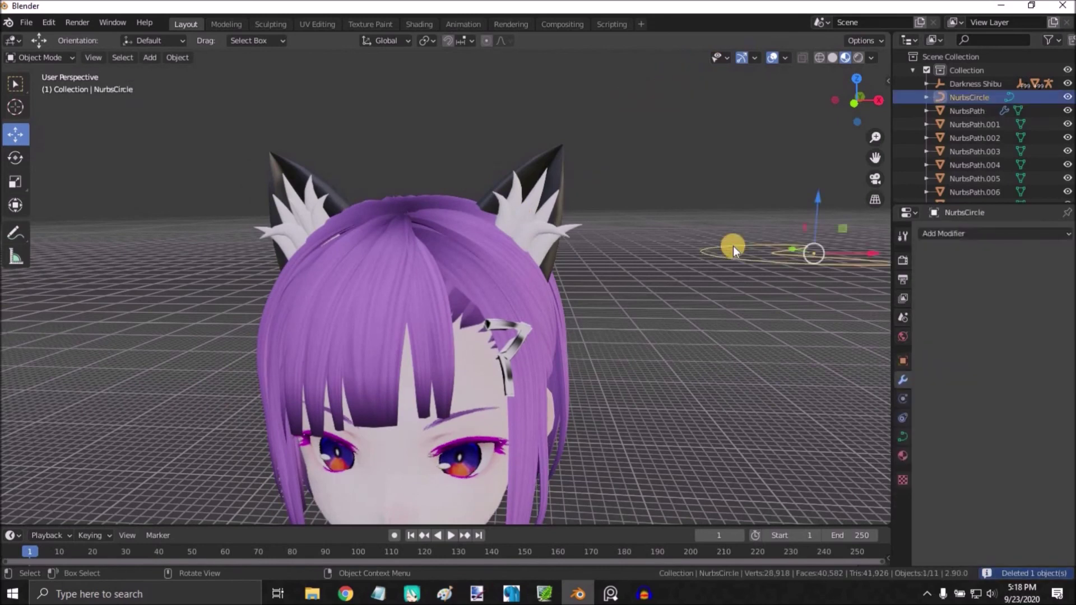
key(Delete)
- Select the inner fur strands together, starting with the ones nearest the hair parting on the hairclip-side ear
scroll(667, 191, down, 3)
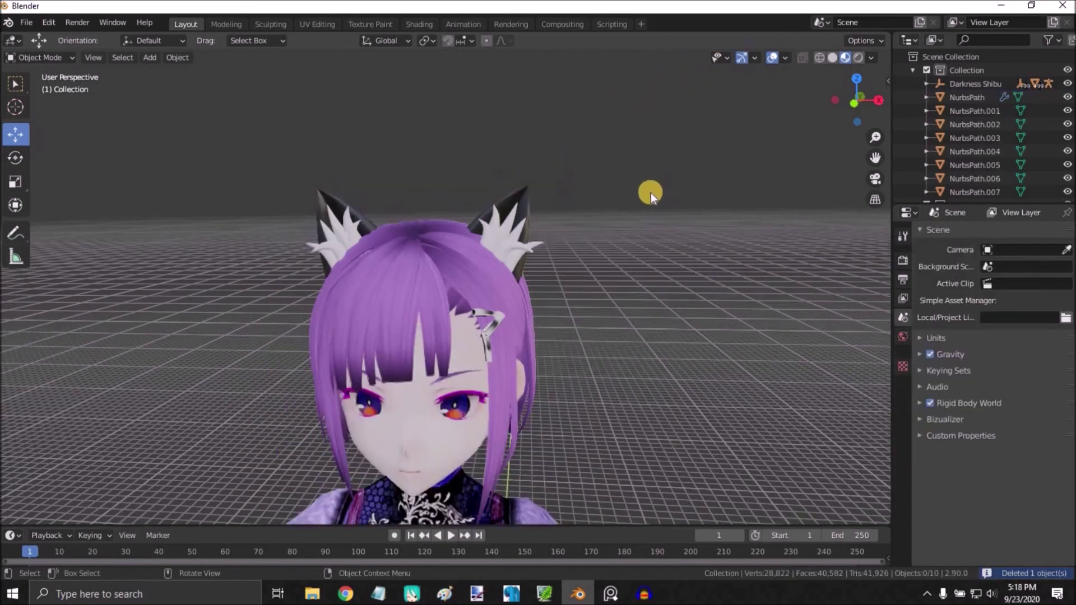
middle_drag(650, 193, 620, 204)
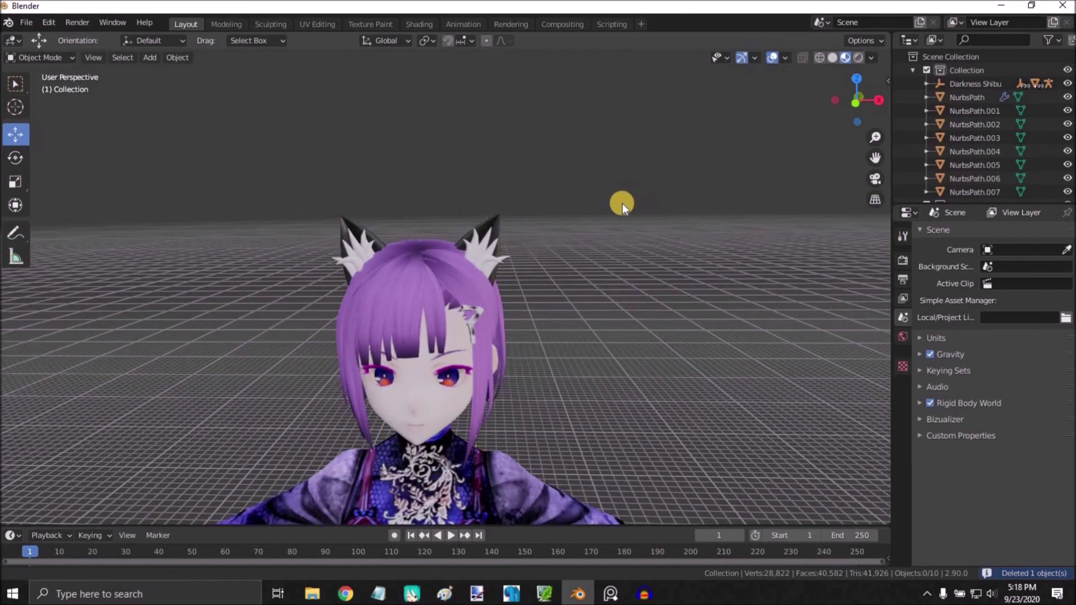
scroll(616, 208, up, 3)
scroll(610, 209, up, 5)
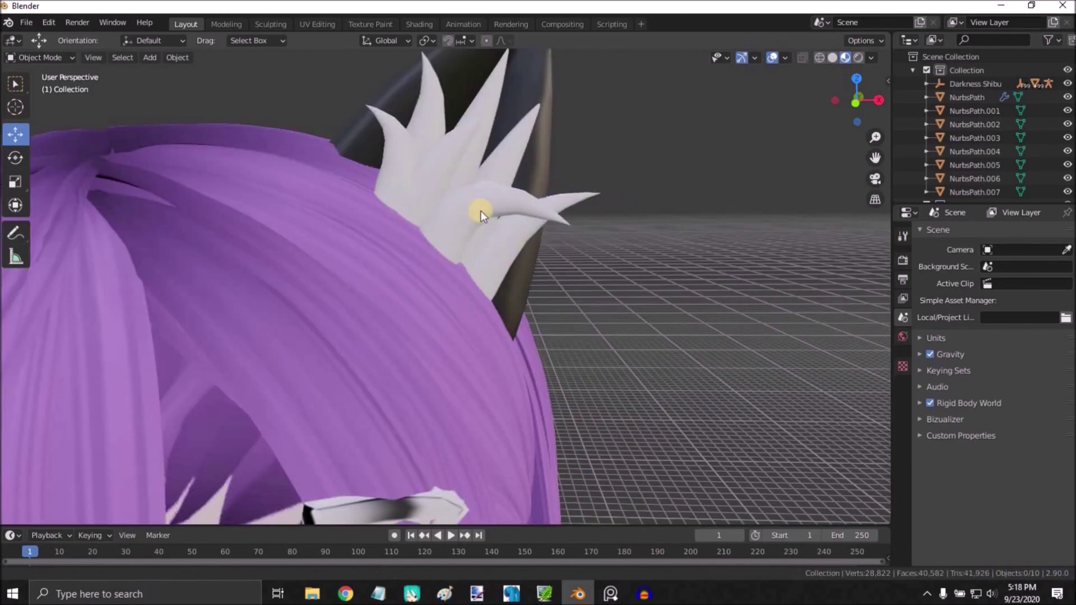
scroll(481, 211, down, 3)
scroll(394, 256, up, 3)
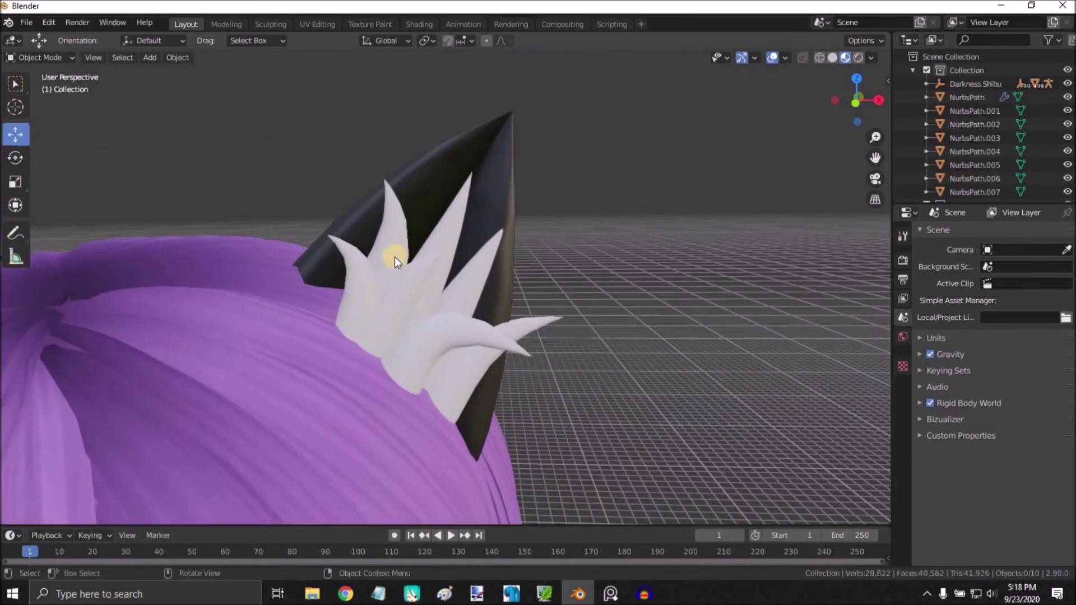
click(371, 284)
click(347, 267)
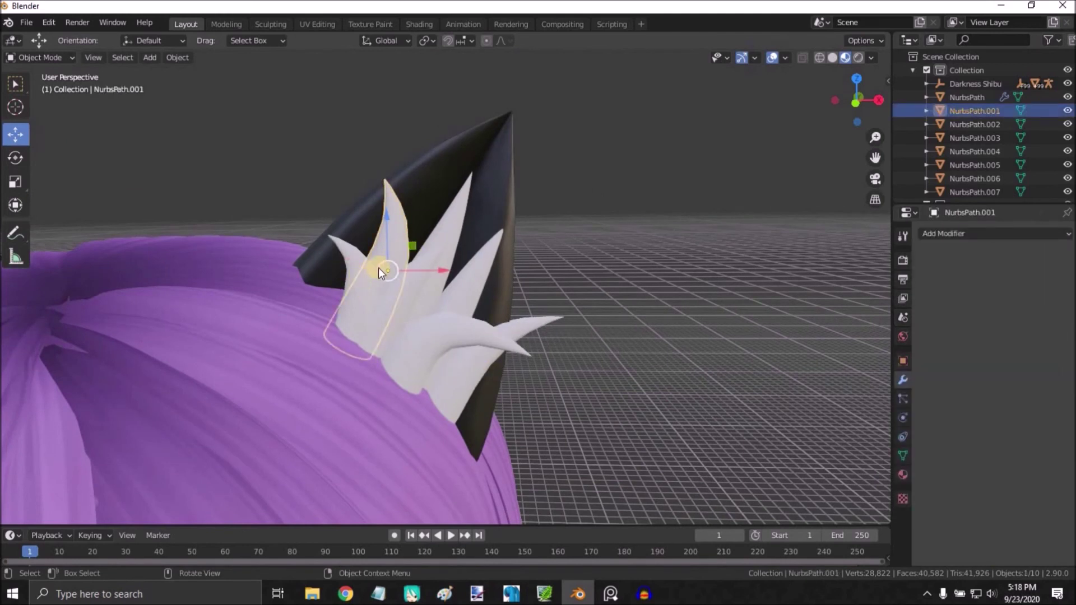
shift+click(415, 255)
shift+click(357, 314)
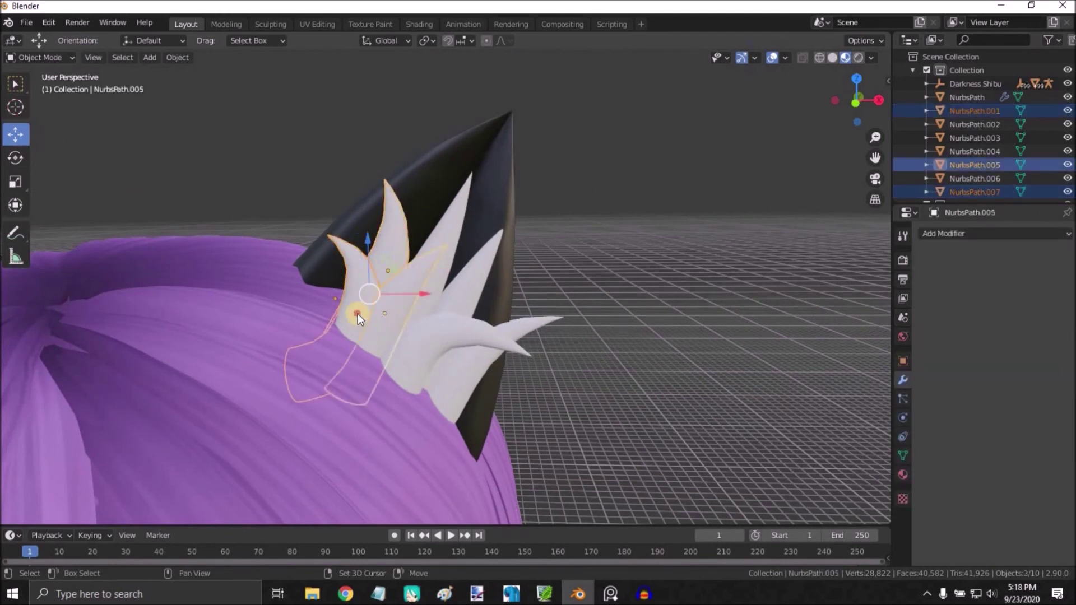